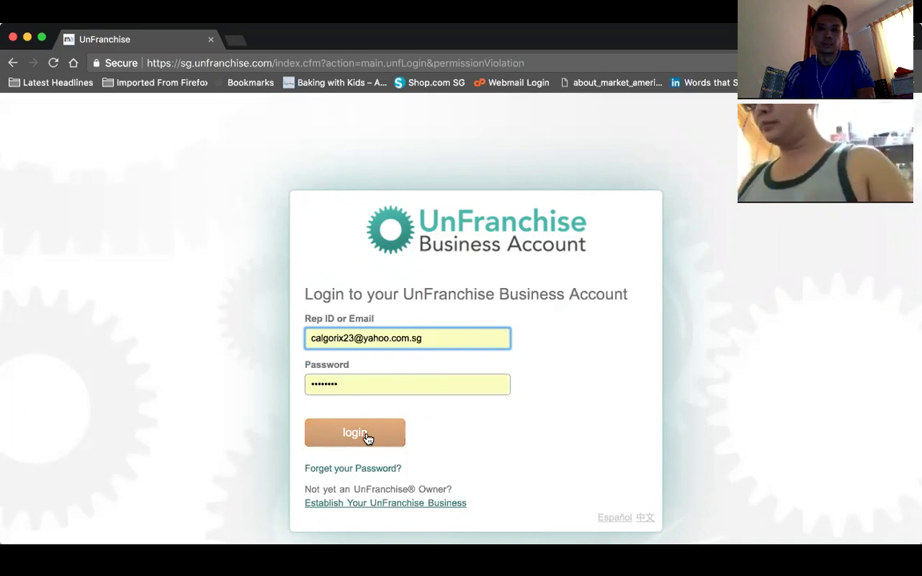
- Log in to the business account with the pre-filled Rep ID/Email and password
left_click(366, 436)
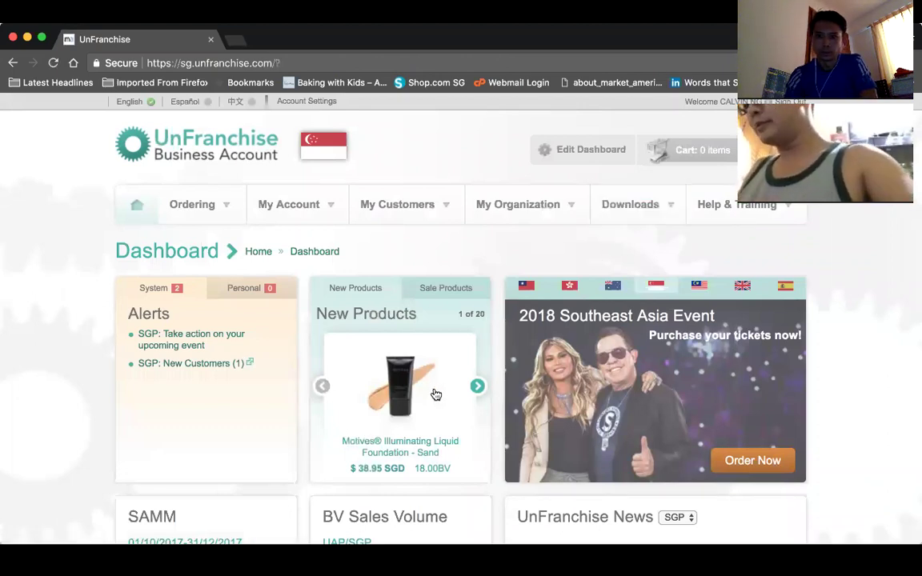
- Scroll through the Dashboard's alerts, SAMM, BV and IBV sales volume, purge warning and calendar panels
scroll(435, 394, "down", 4)
scroll(436, 393, "down", 4)
scroll(436, 393, "up", 2)
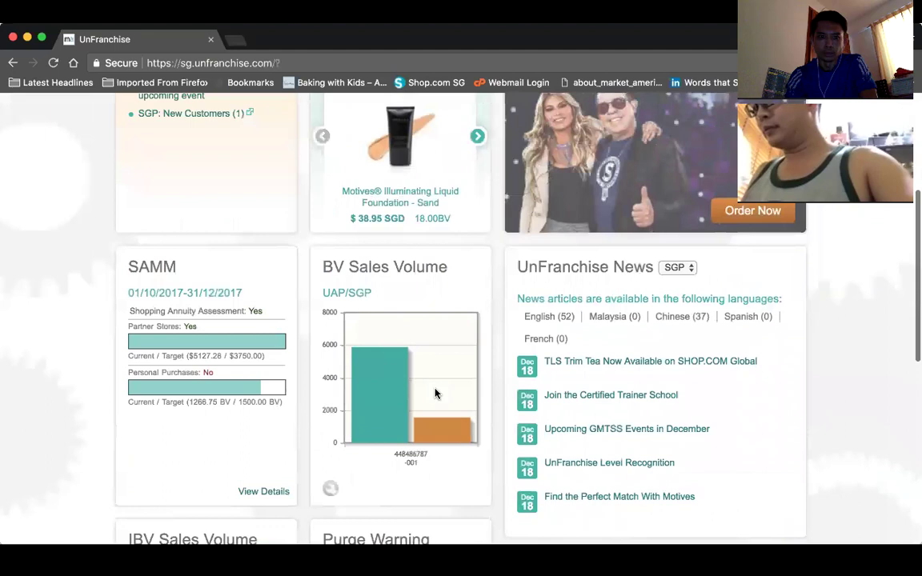
scroll(436, 394, "up", 1)
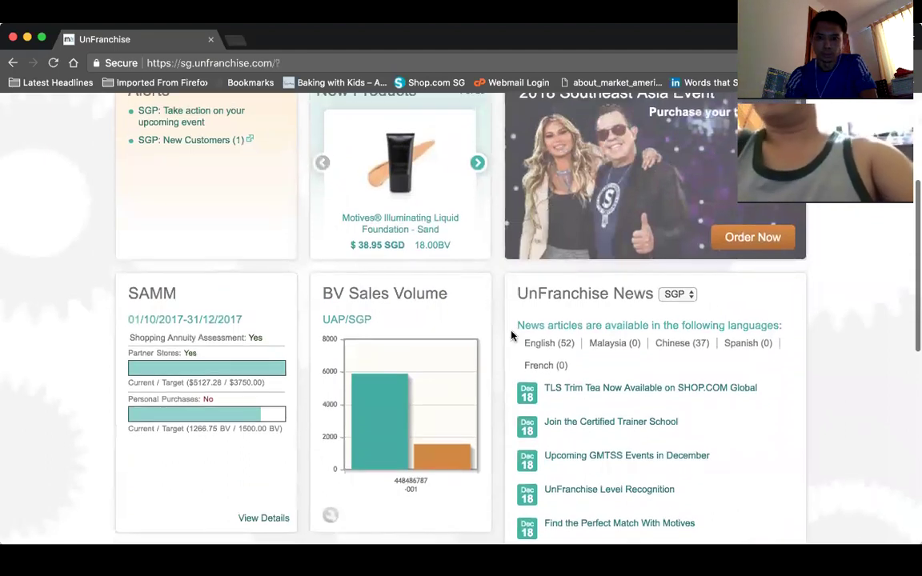
scroll(335, 324, "up", 3)
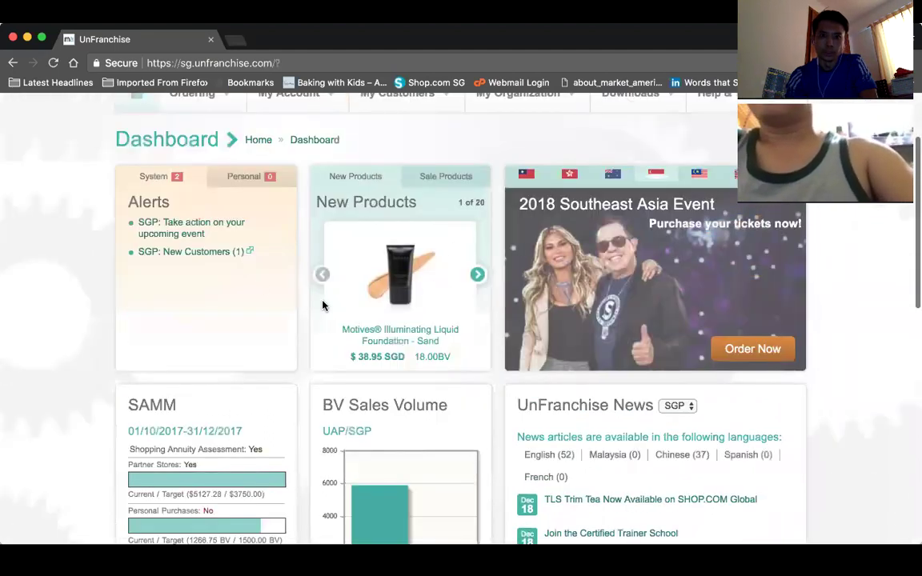
scroll(312, 336, "down", 5)
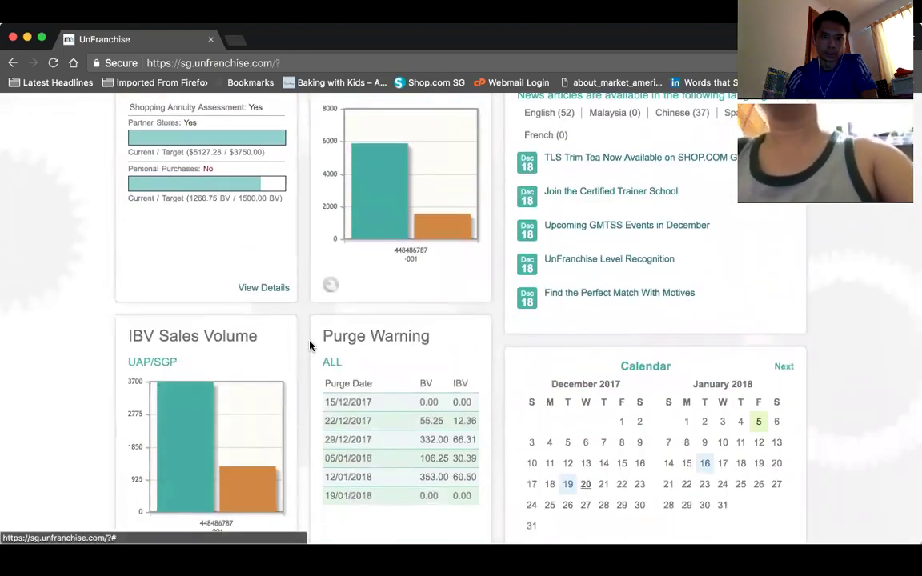
scroll(311, 347, "down", 3)
scroll(296, 350, "up", 1)
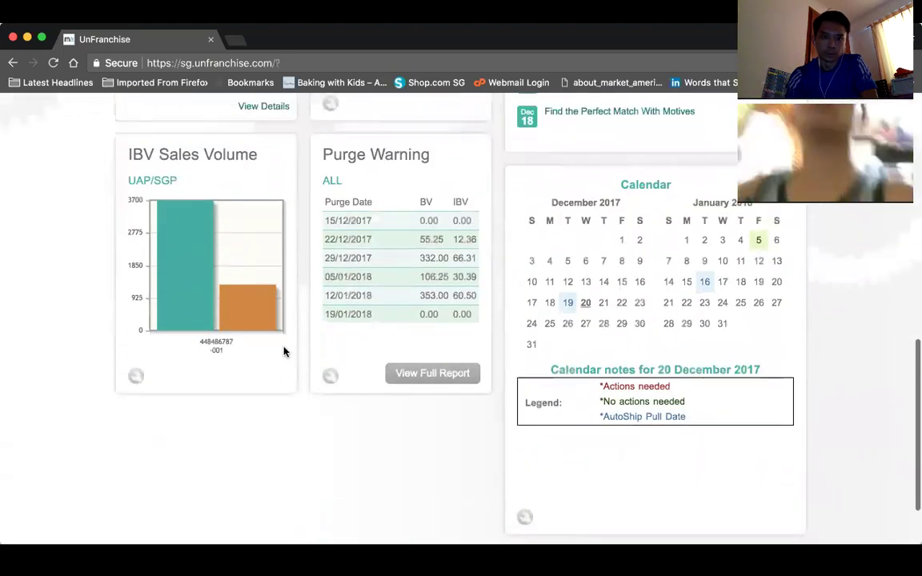
- Open the IBV Sales Volume panel's gear settings, cancel without saving, and return to the top
left_click(137, 377)
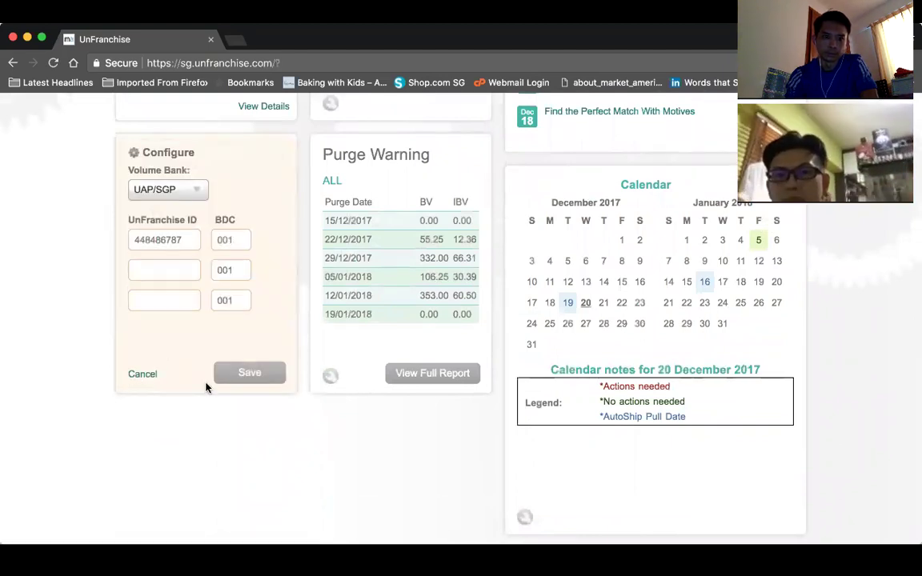
left_click(151, 376)
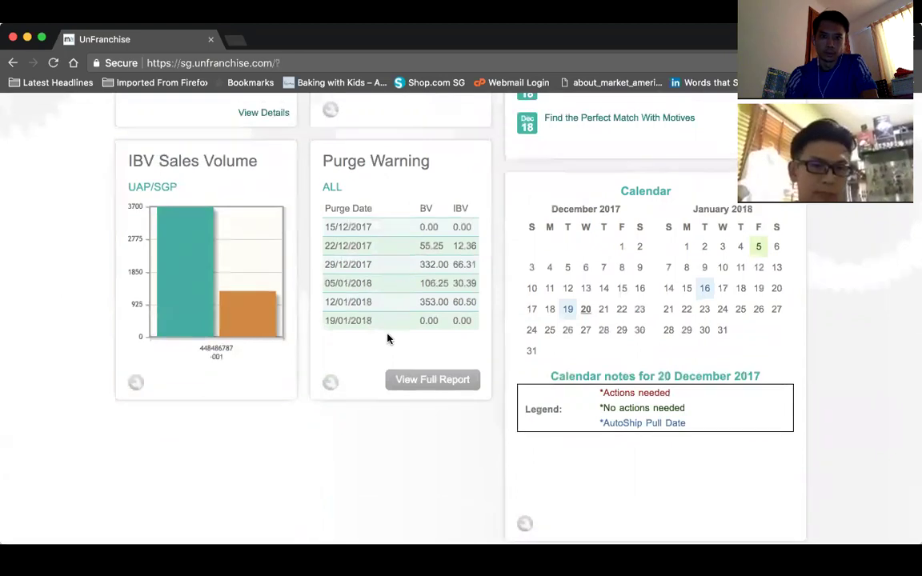
scroll(387, 339, "up", 10)
scroll(387, 338, "down", 3)
scroll(388, 340, "up", 1)
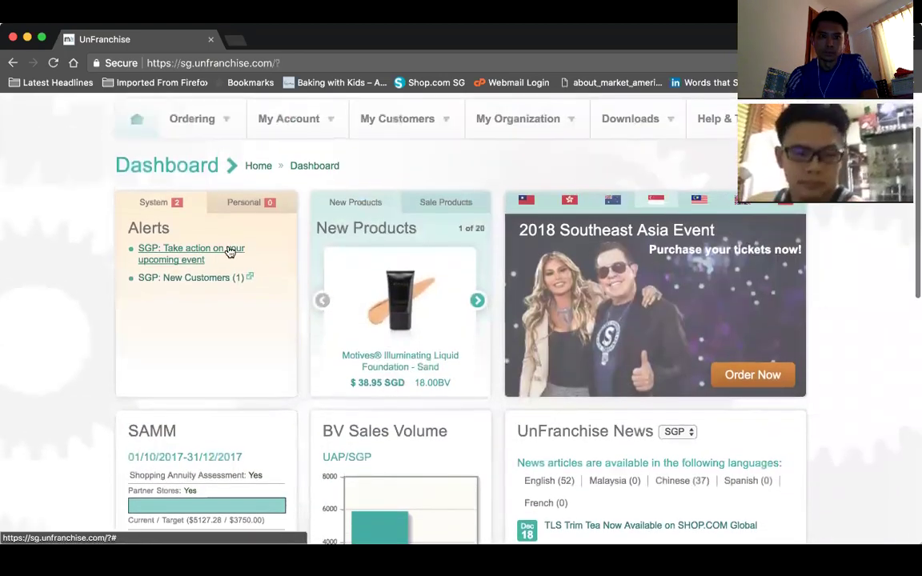
scroll(184, 233, "up", 2)
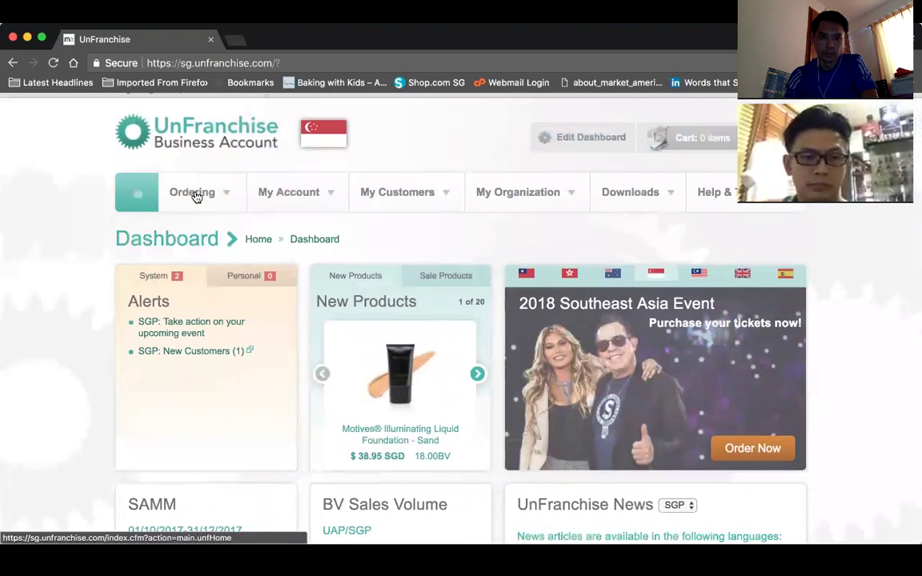
- Reveal the My Account > My Services submenu listing Website Admin, Subscriptions and Affiliate Publisher Network
mouse_move(214, 196)
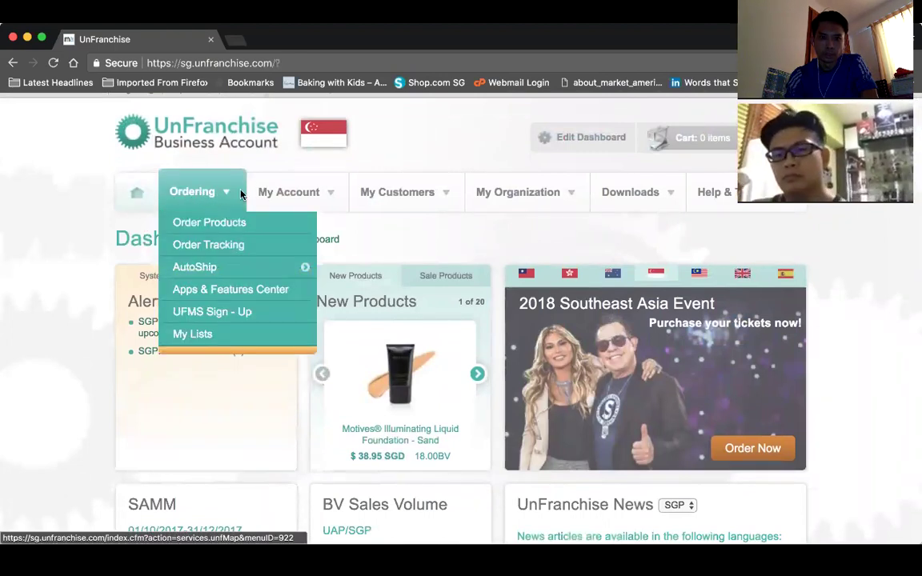
mouse_move(264, 192)
mouse_move(293, 280)
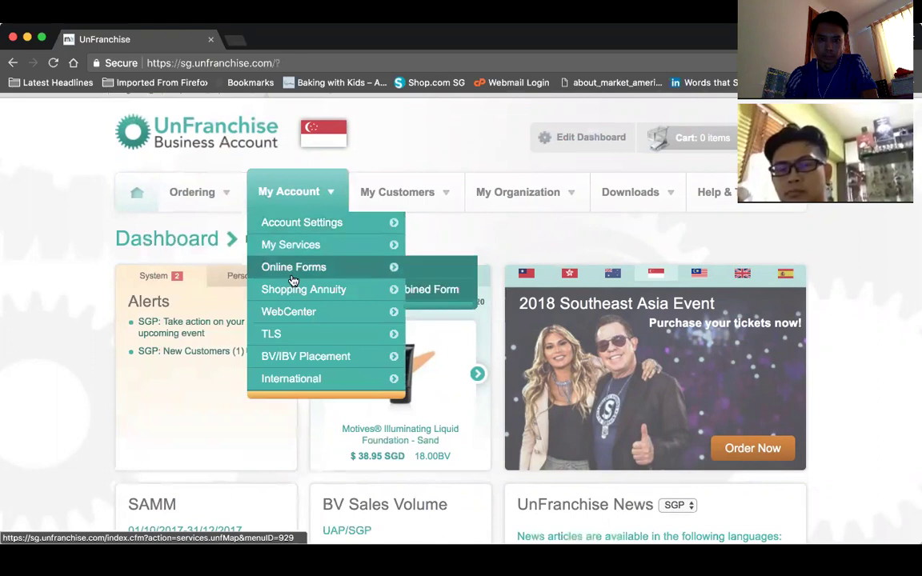
mouse_move(305, 314)
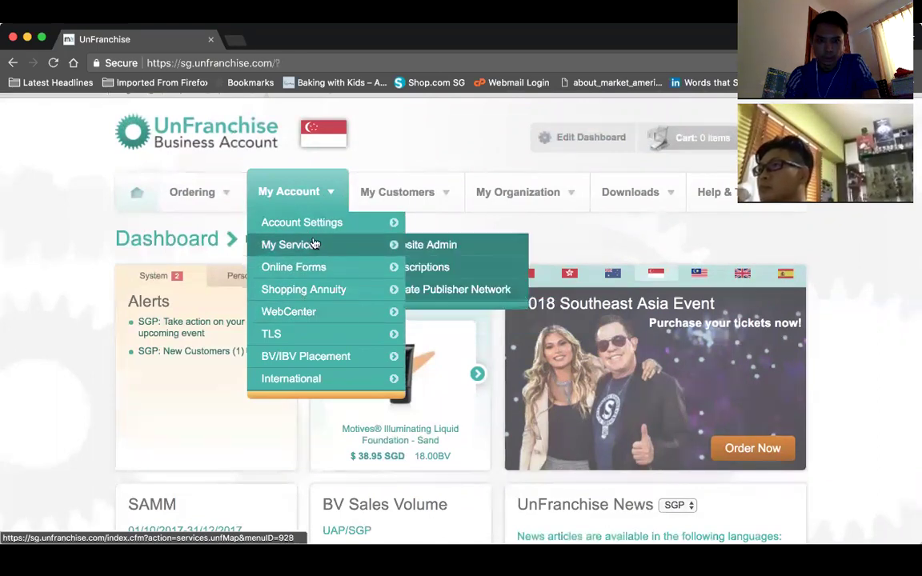
mouse_move(318, 234)
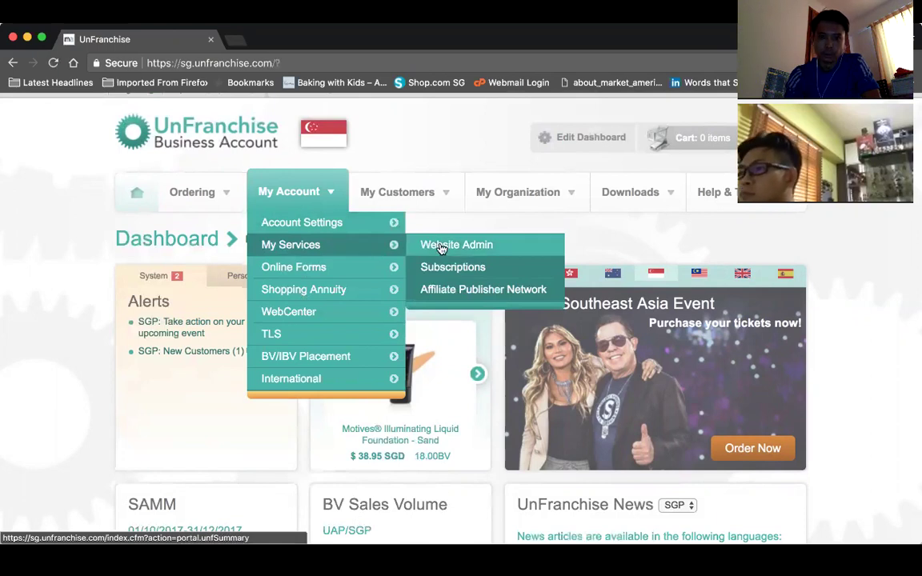
- Open the Website Admin listing of Business Recruitment, Custom Mini, Isotonix, Motives and SHOP.COM sites
left_click(440, 246)
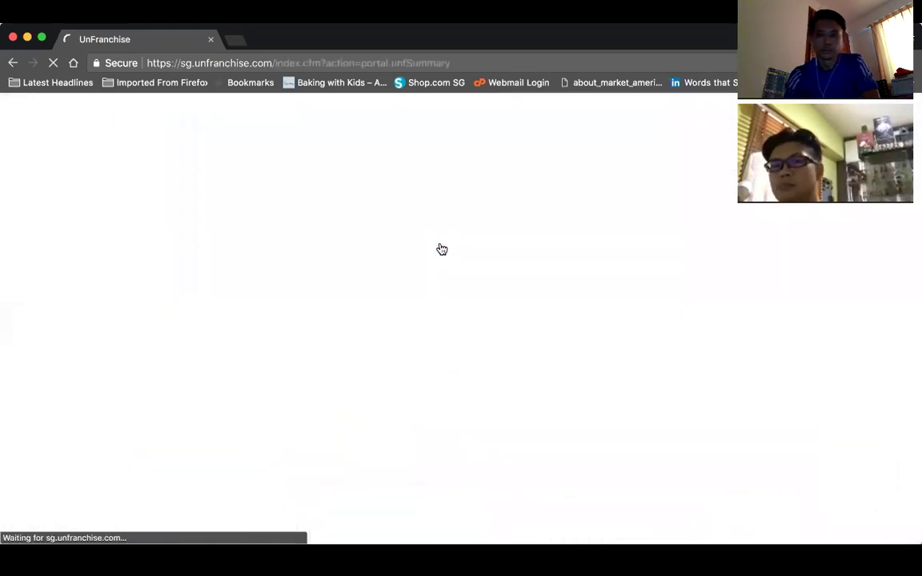
scroll(451, 339, "down", 5)
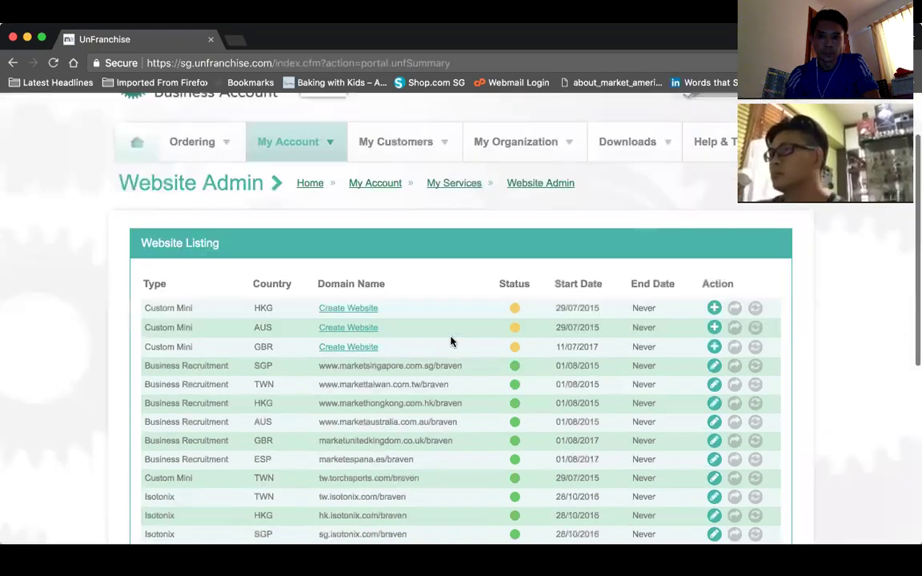
scroll(451, 340, "down", 5)
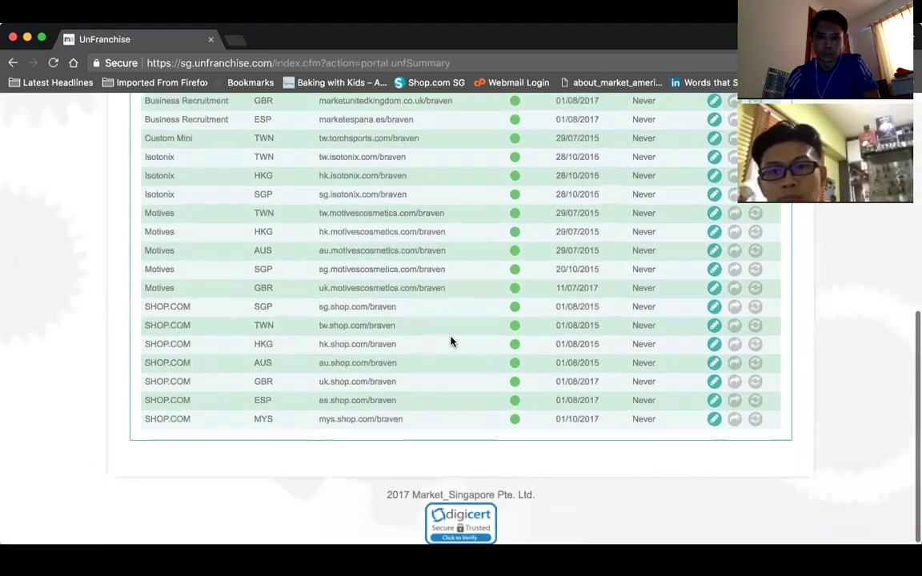
scroll(450, 341, "up", 10)
scroll(451, 341, "down", 10)
scroll(451, 341, "up", 10)
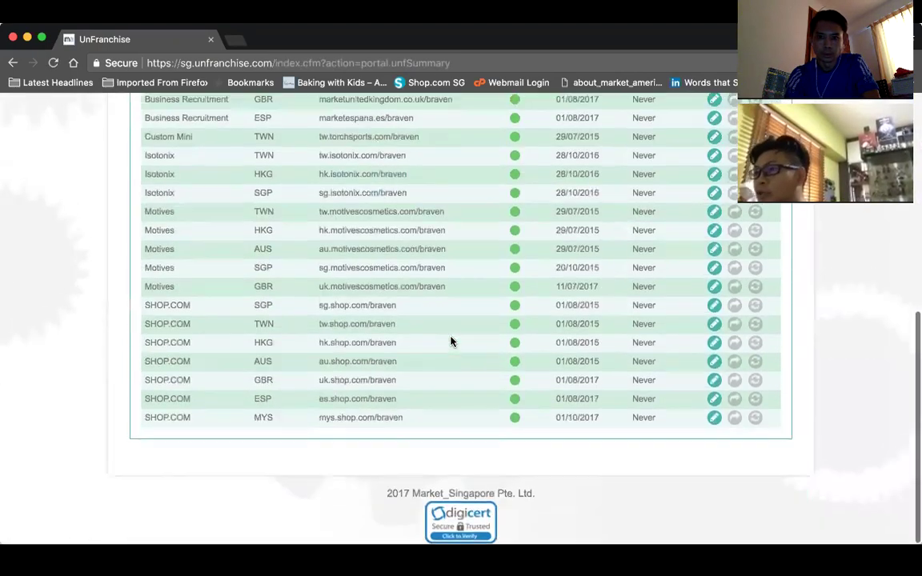
scroll(450, 342, "down", 10)
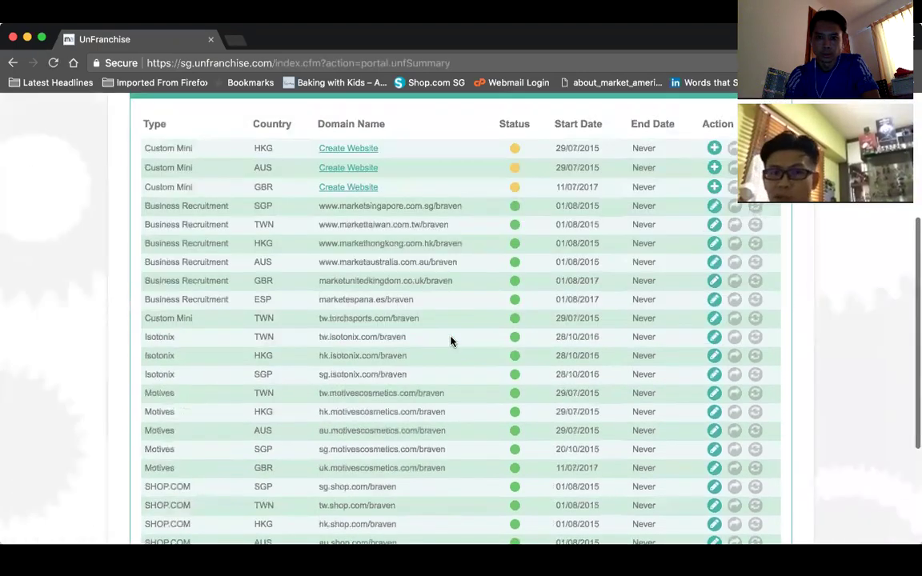
scroll(451, 342, "up", 10)
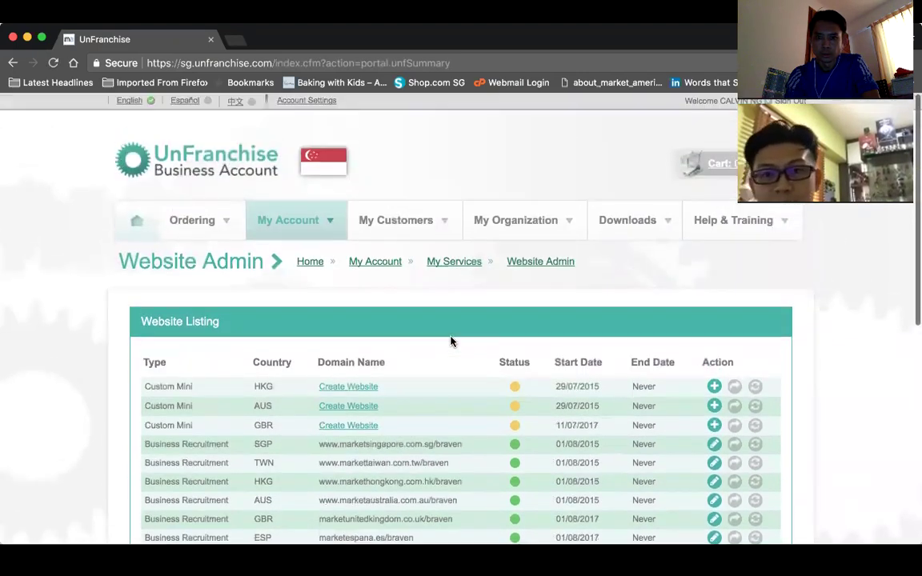
scroll(451, 340, "down", 10)
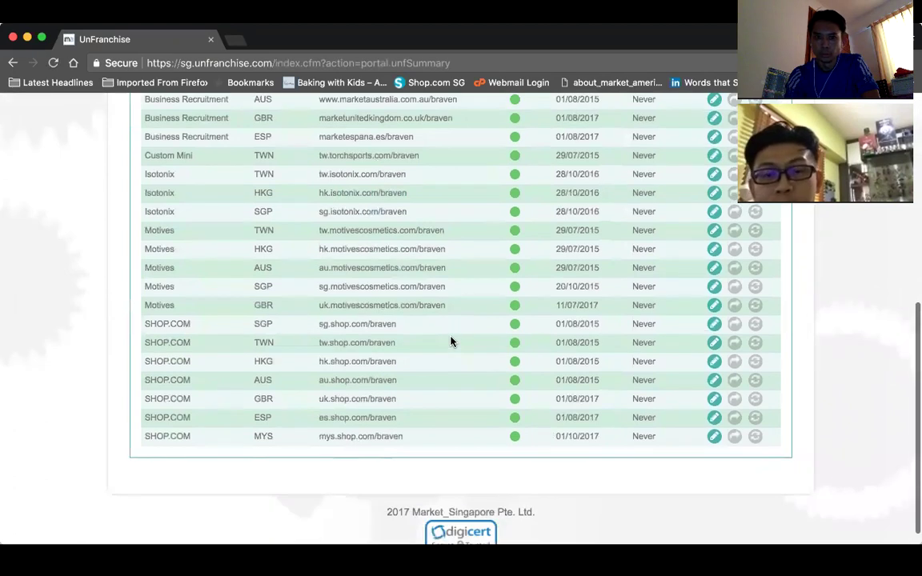
scroll(451, 342, "up", 8)
scroll(450, 342, "down", 5)
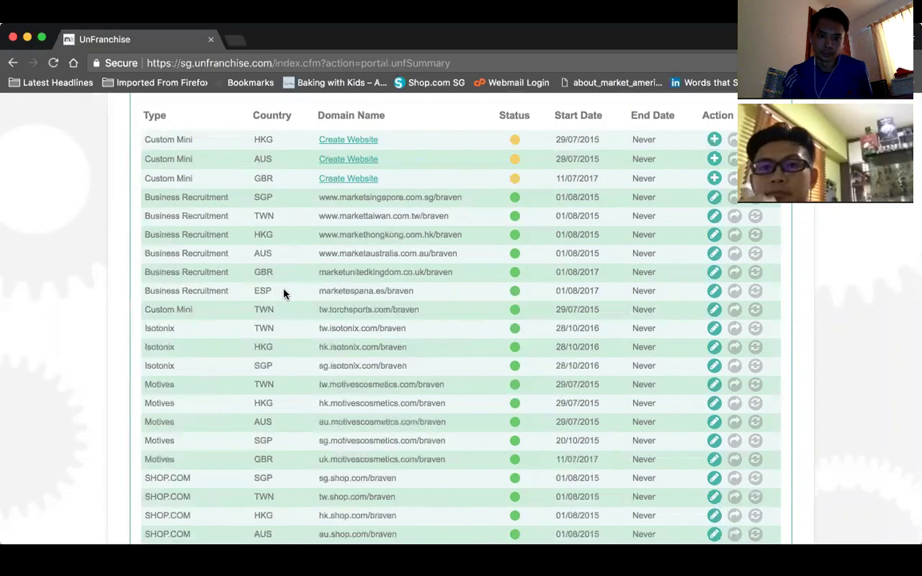
- Scroll the Website Listing table to locate the SHOP.COM row for country MYS
scroll(283, 294, "down", 3)
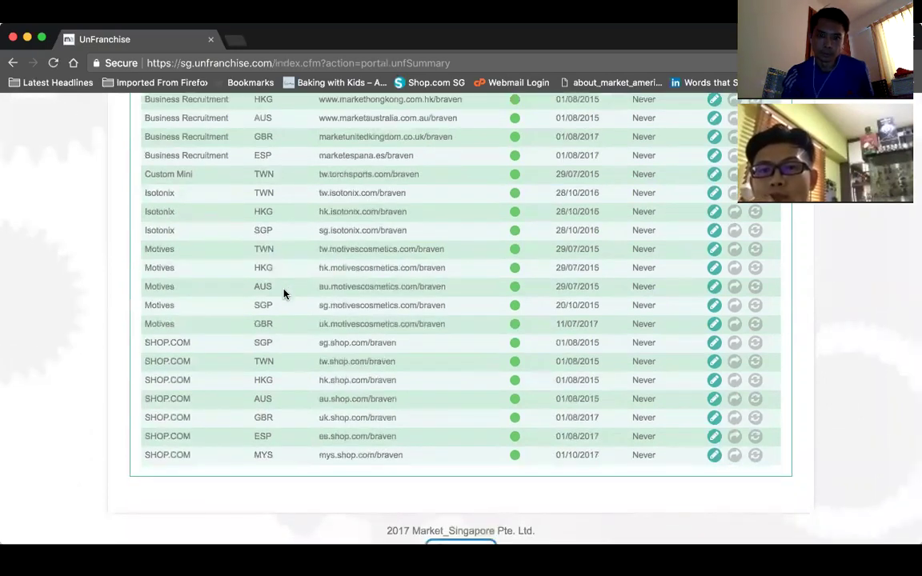
scroll(367, 338, "down", 1)
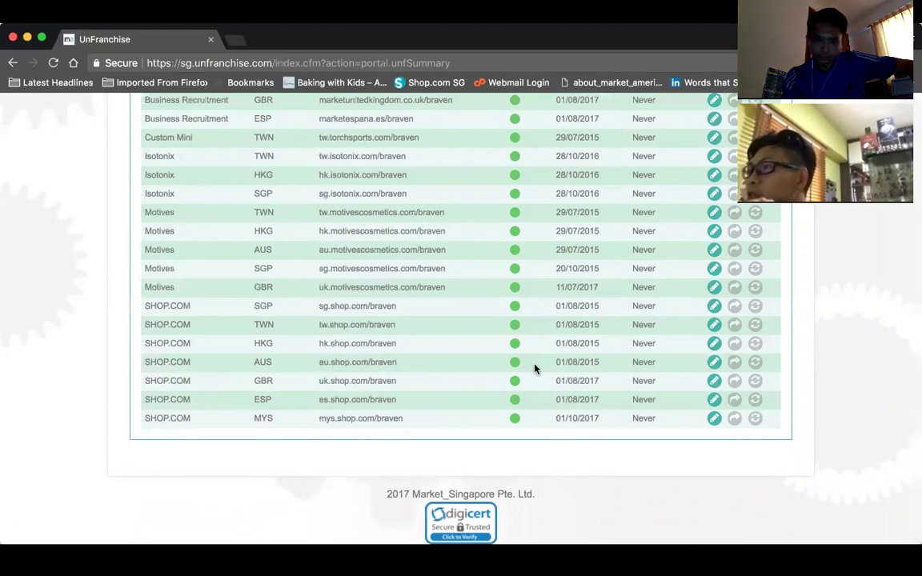
scroll(535, 368, "up", 2)
scroll(536, 369, "up", 1)
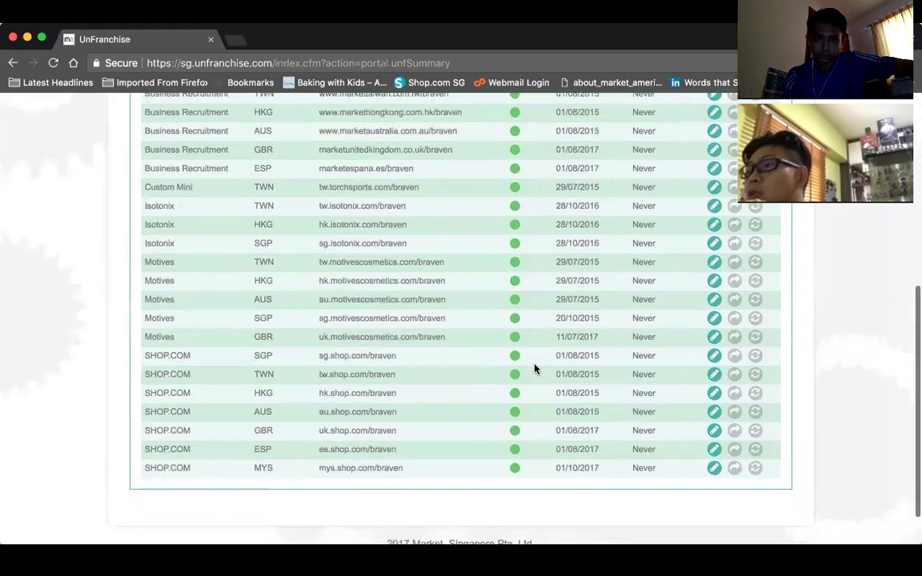
scroll(535, 368, "down", 2)
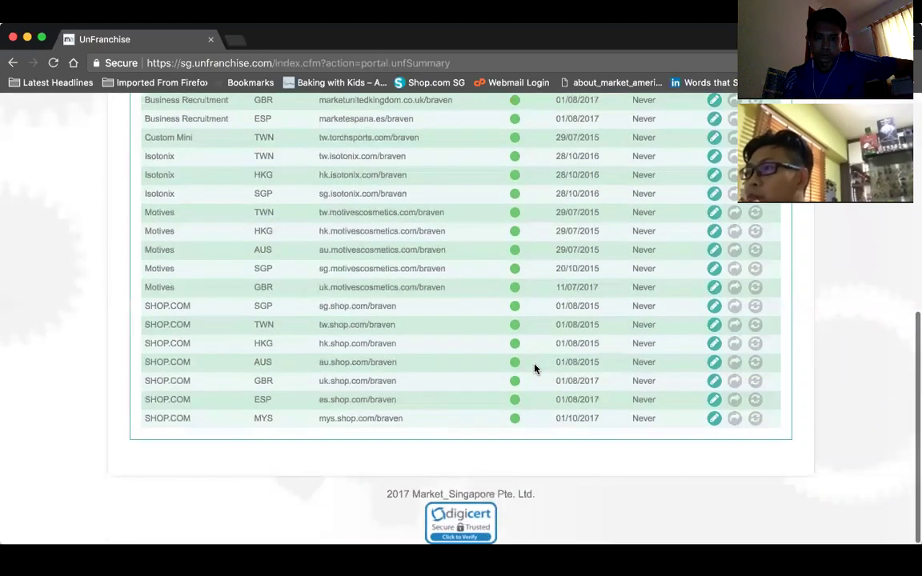
scroll(536, 368, "up", 3)
scroll(535, 368, "up", 3)
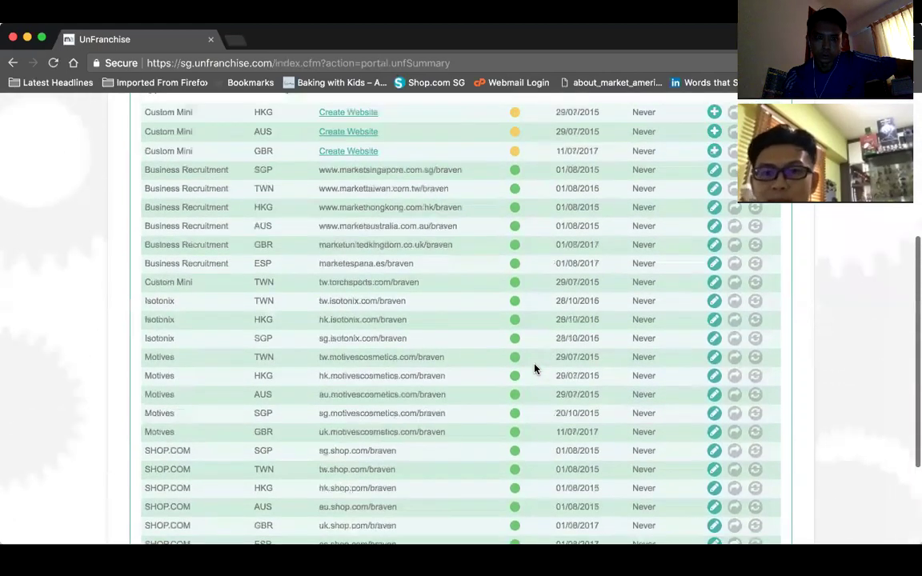
scroll(535, 369, "down", 1)
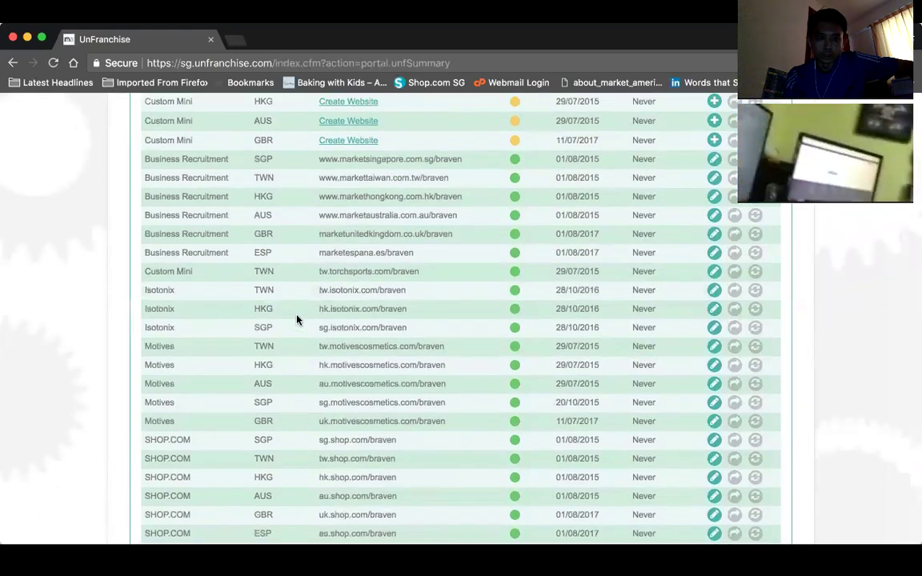
scroll(444, 324, "up", 5)
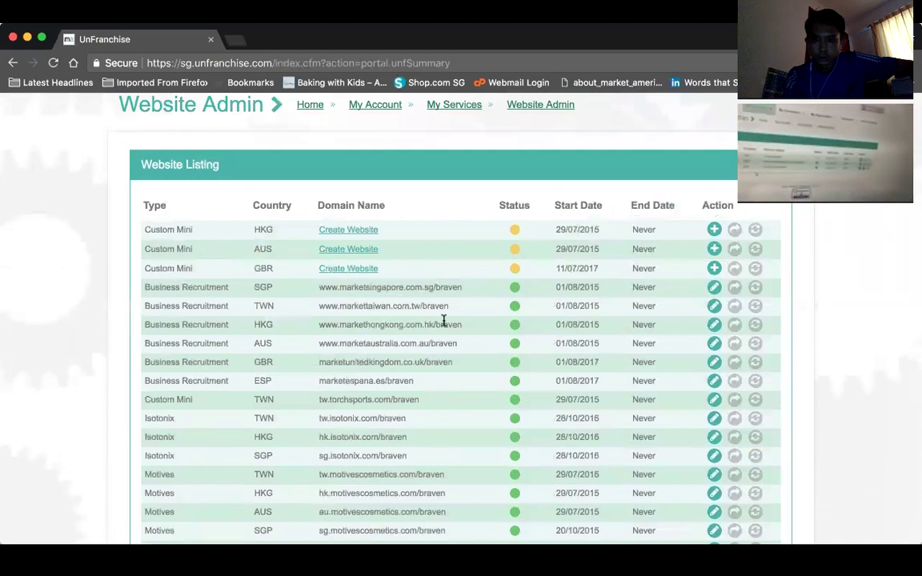
scroll(444, 324, "down", 3)
scroll(444, 324, "up", 3)
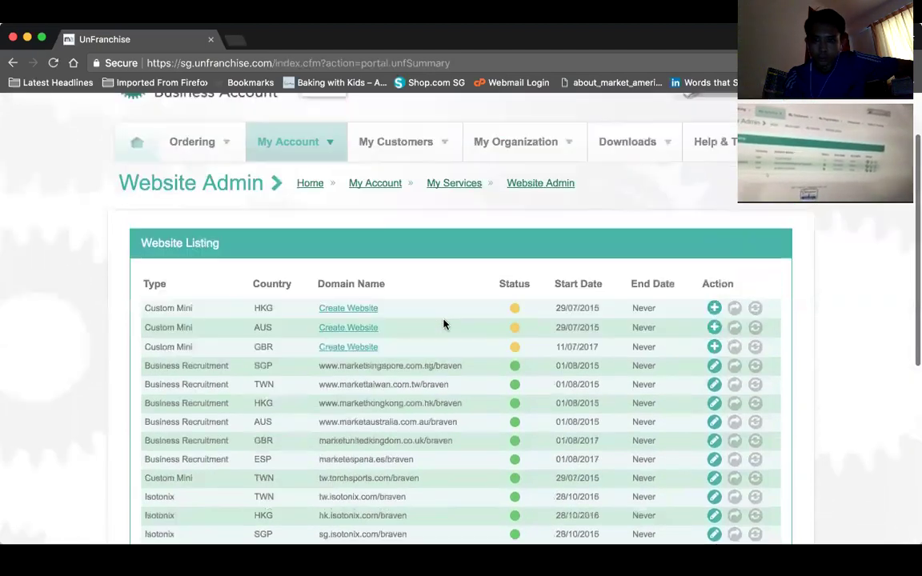
scroll(444, 324, "down", 1)
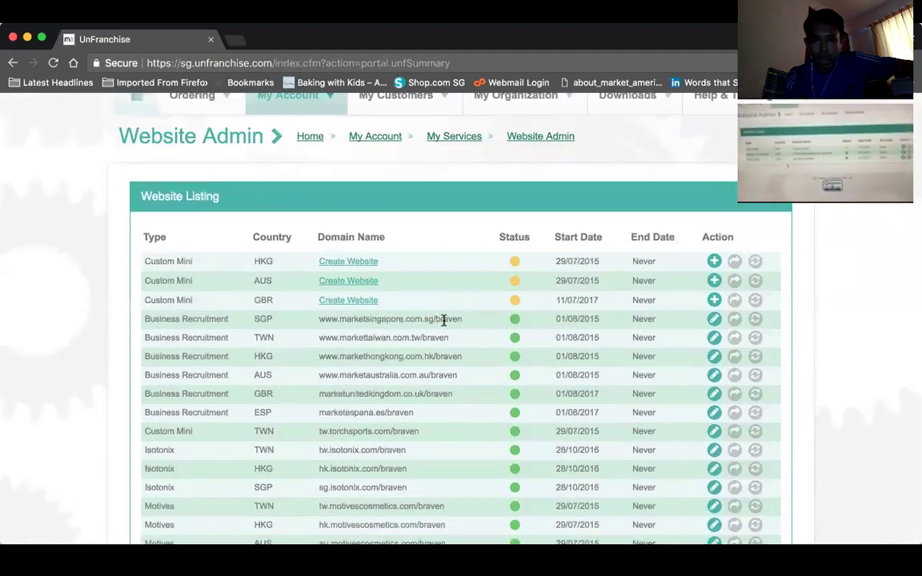
scroll(444, 320, "down", 2)
scroll(443, 321, "down", 1)
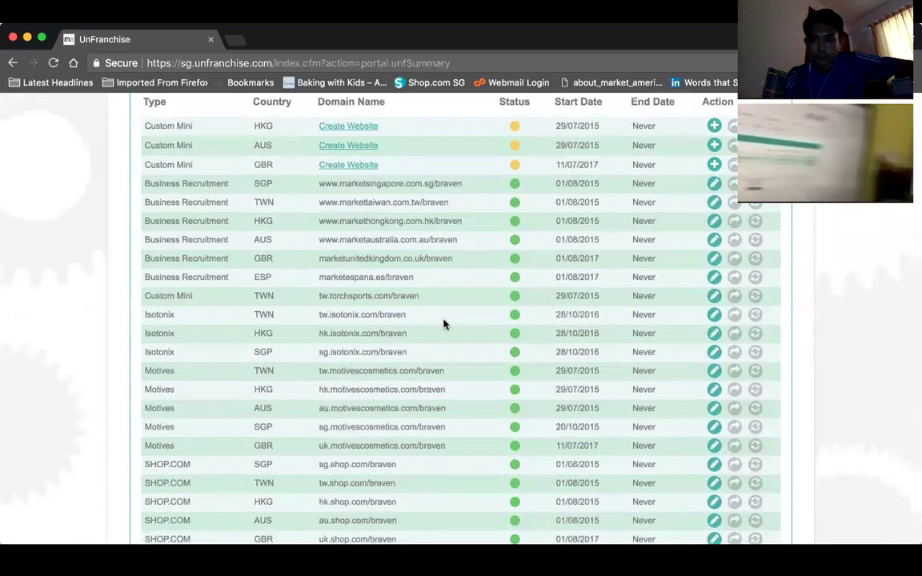
scroll(444, 323, "down", 3)
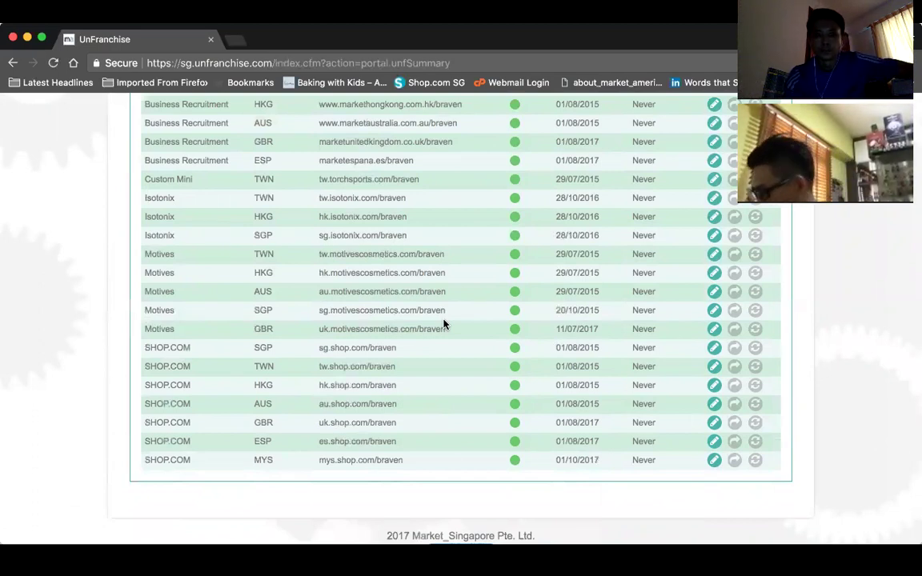
scroll(444, 324, "up", 3)
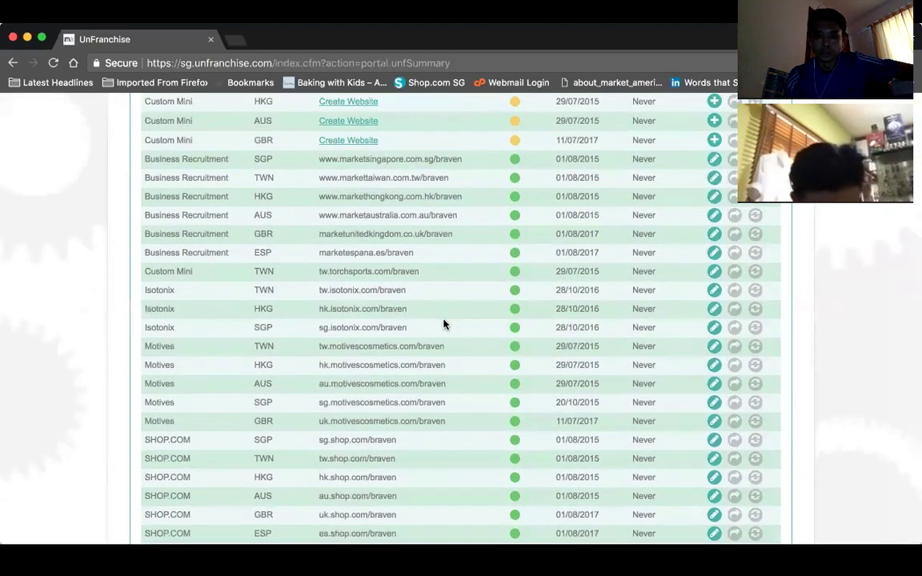
scroll(444, 324, "down", 4)
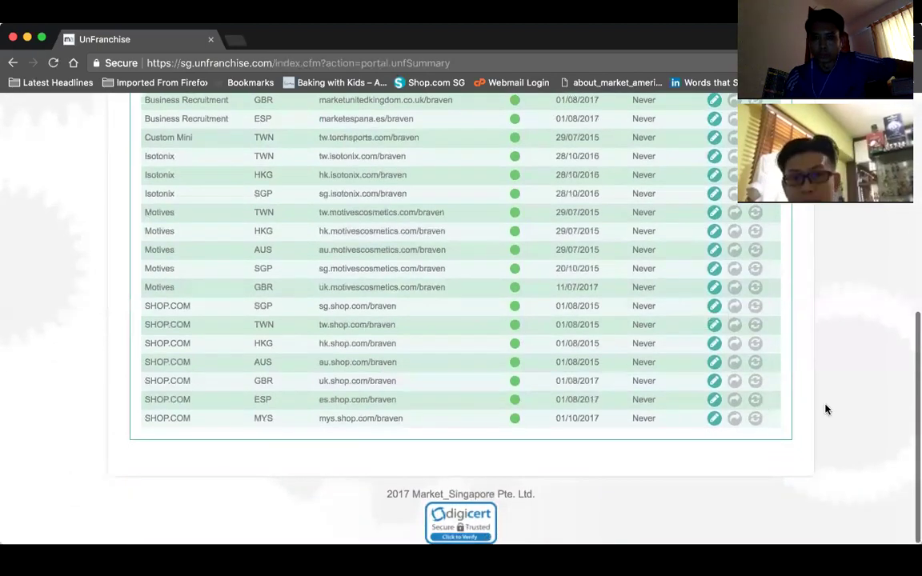
- Open the SHOP.COM MYS admin profile, then start a new incognito tab beside it
left_click(714, 420)
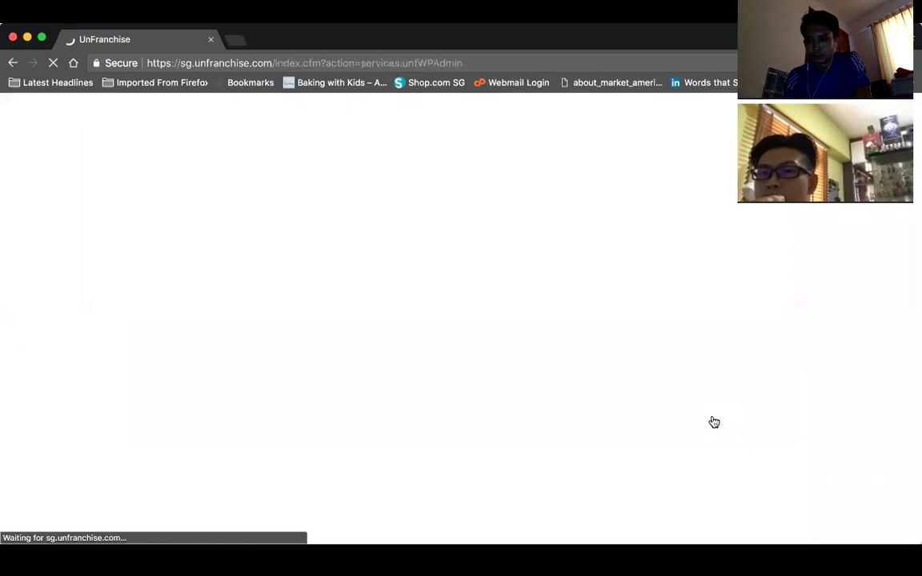
scroll(444, 264, "down", 3)
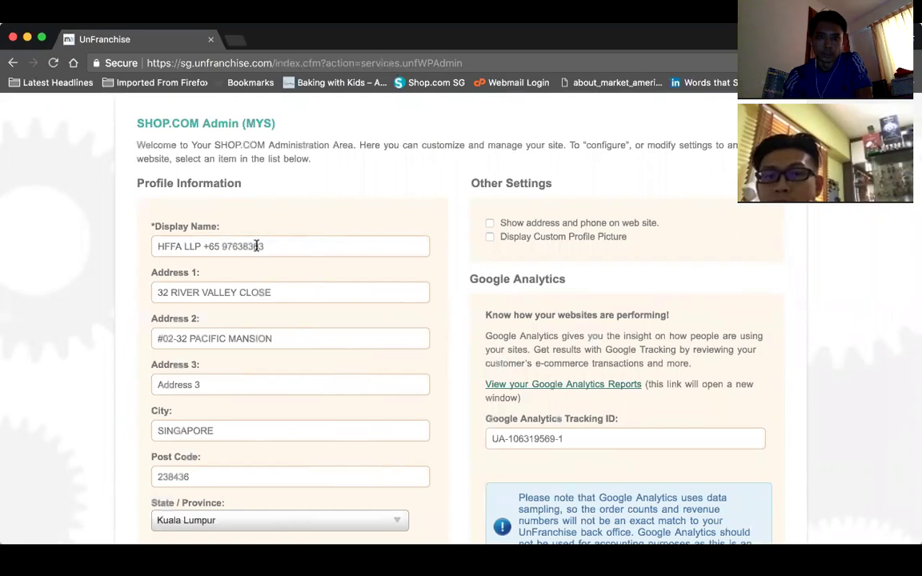
left_click(233, 39)
- Load mys.shop.com in the incognito tab to check the 'Your Shop Consultant is' line
type("smys")
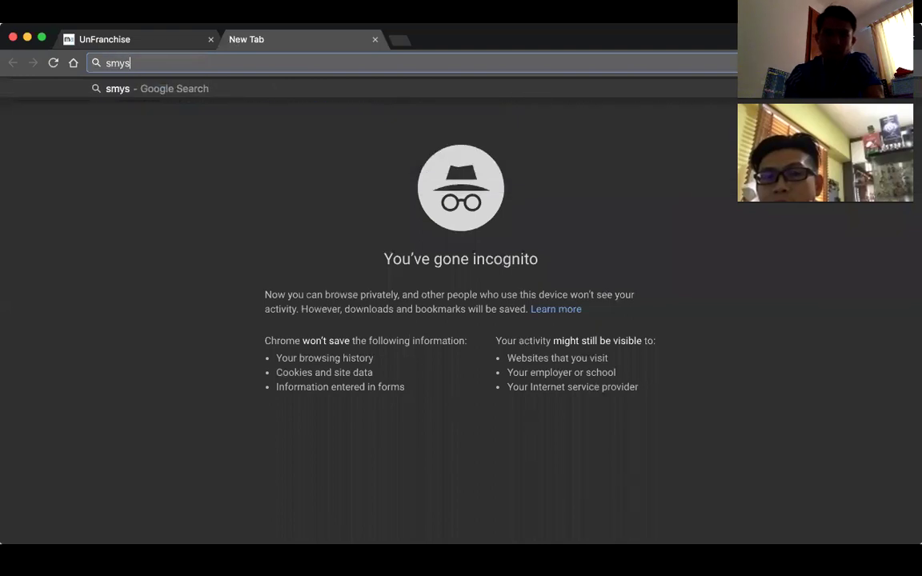
key("BackSpace")
key("BackSpace")
key("BackSpace")
key("BackSpace")
type("mys.shop.")
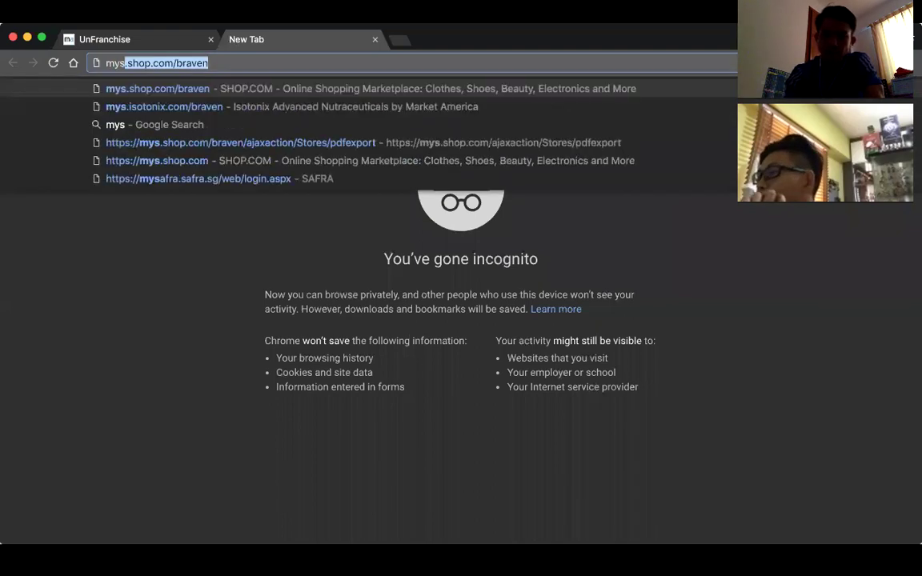
type("com")
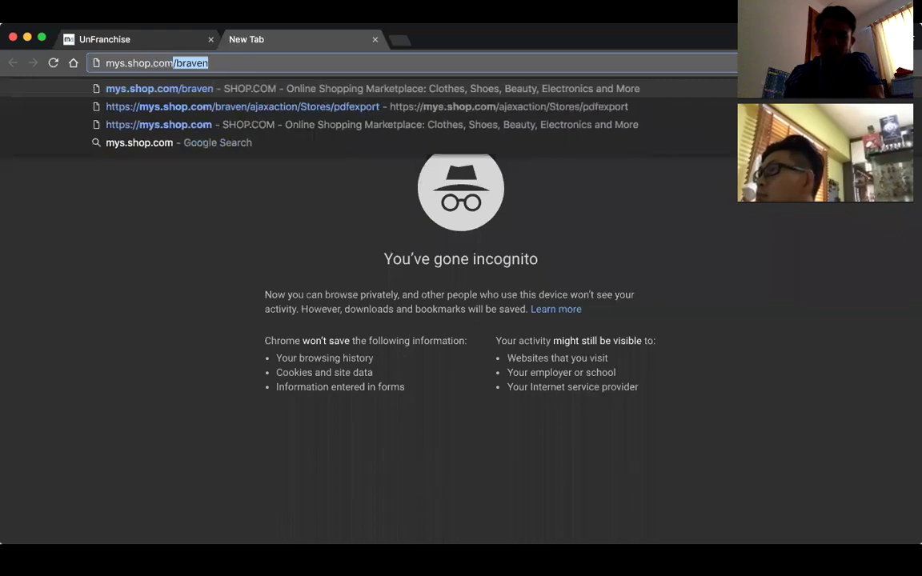
key("Return")
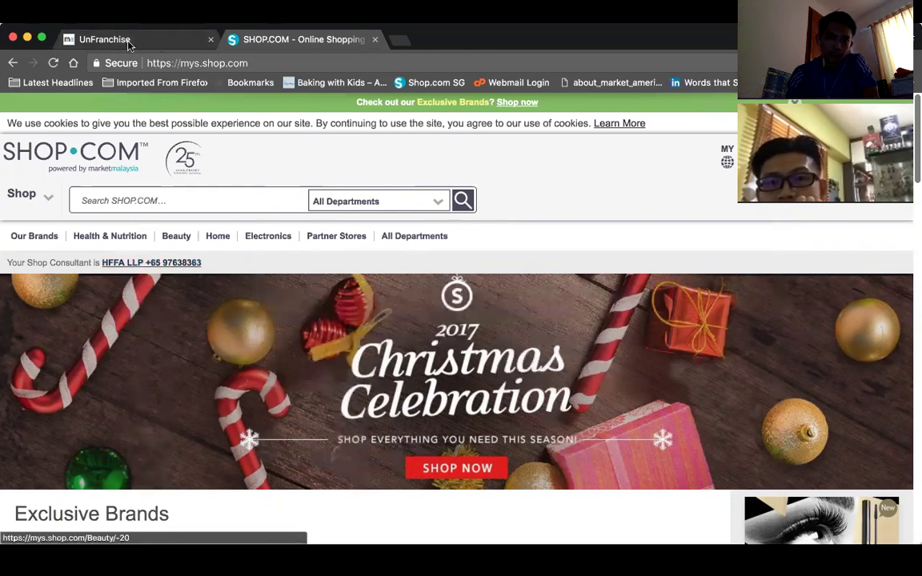
- Return to the SHOP.COM MYS Profile Information form and expand the State / Province dropdown
left_click(147, 39)
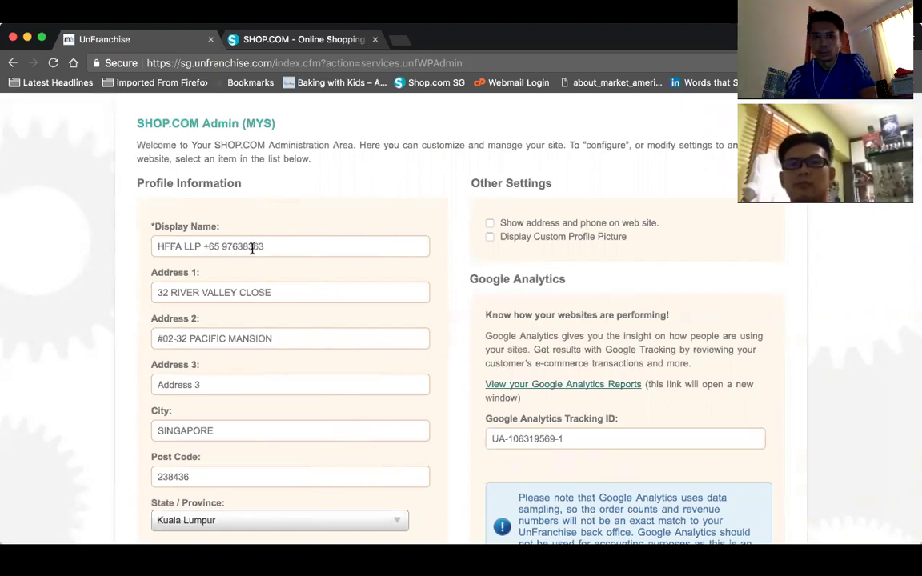
scroll(251, 248, "down", 2)
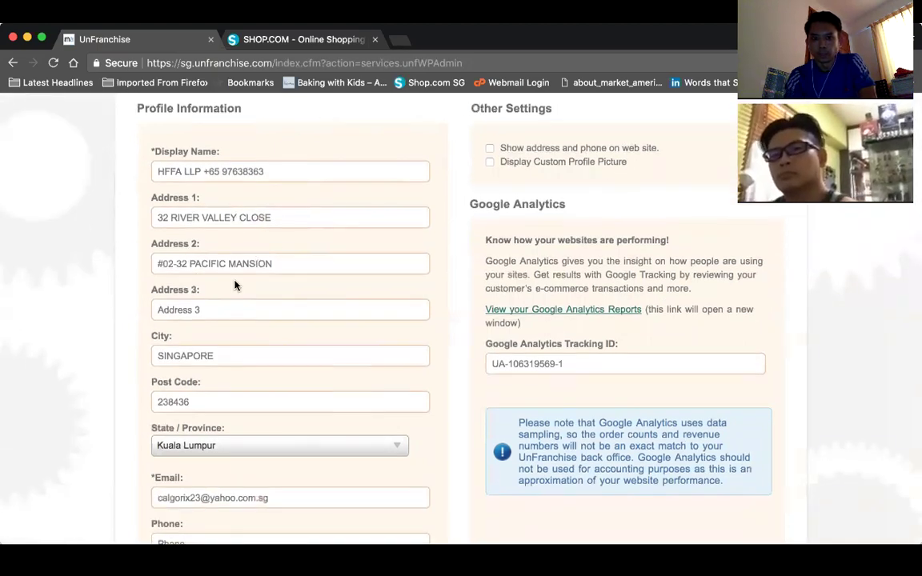
scroll(232, 276, "down", 2)
scroll(208, 249, "up", 1)
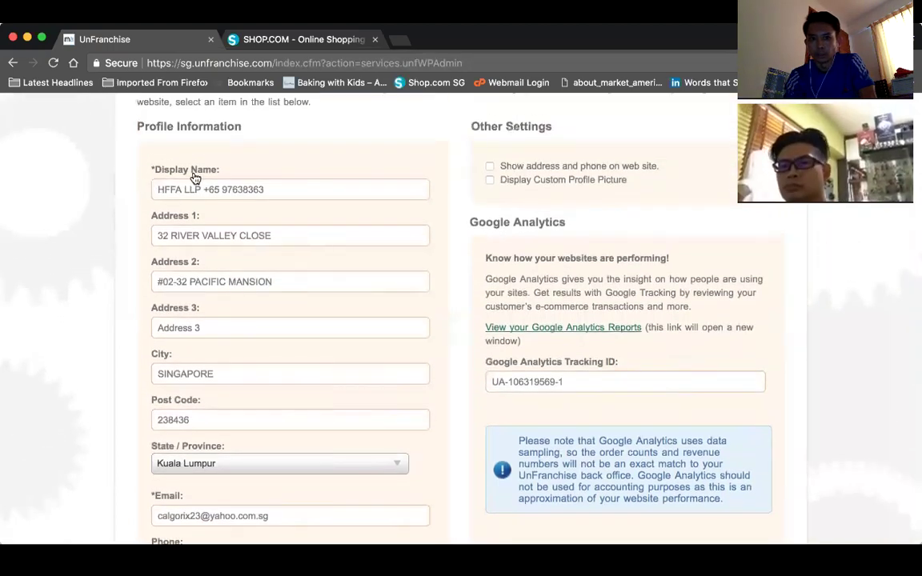
scroll(272, 278, "down", 2)
scroll(272, 281, "down", 3)
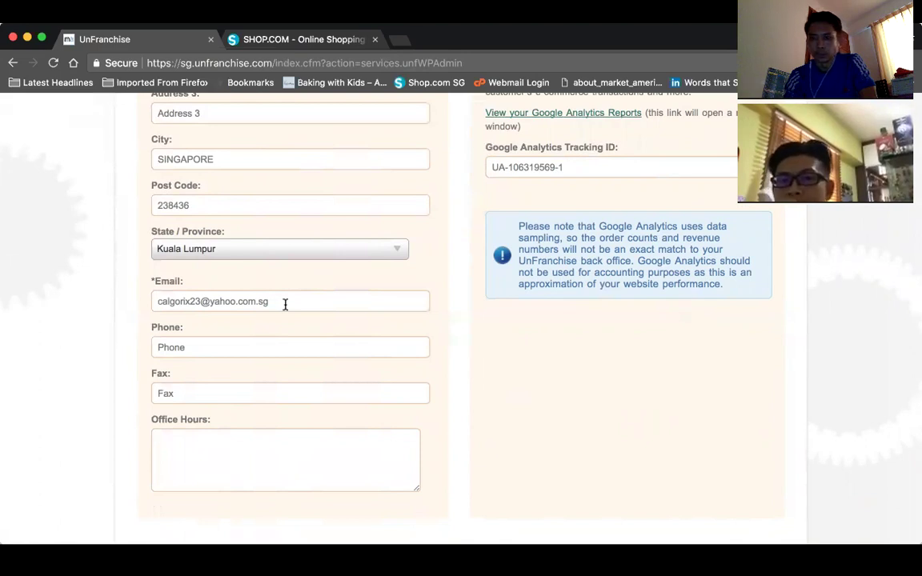
scroll(285, 307, "up", 2)
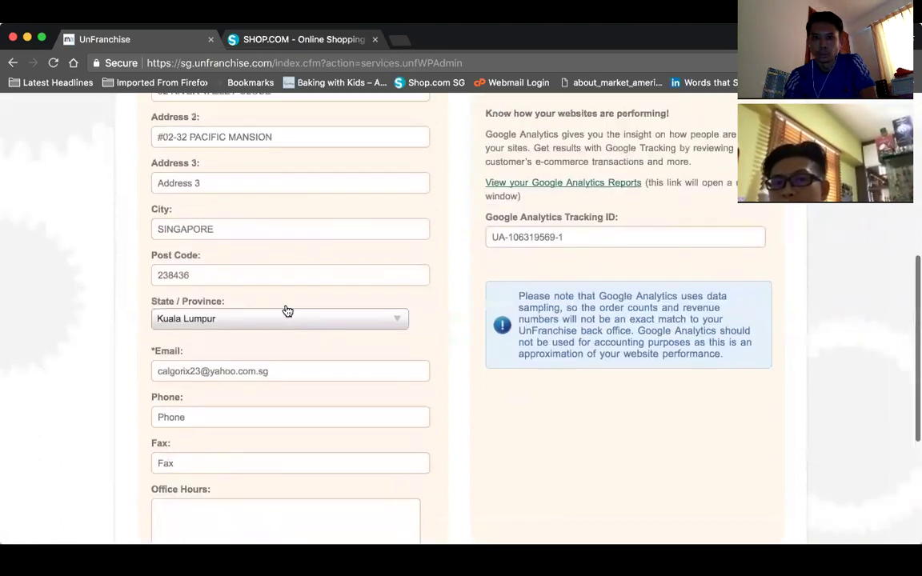
scroll(286, 311, "down", 1)
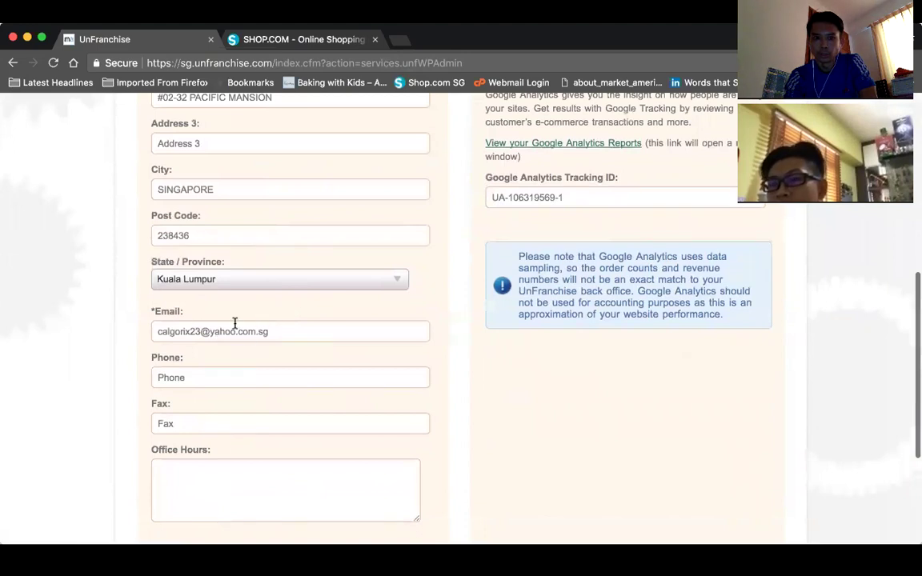
left_click(338, 280)
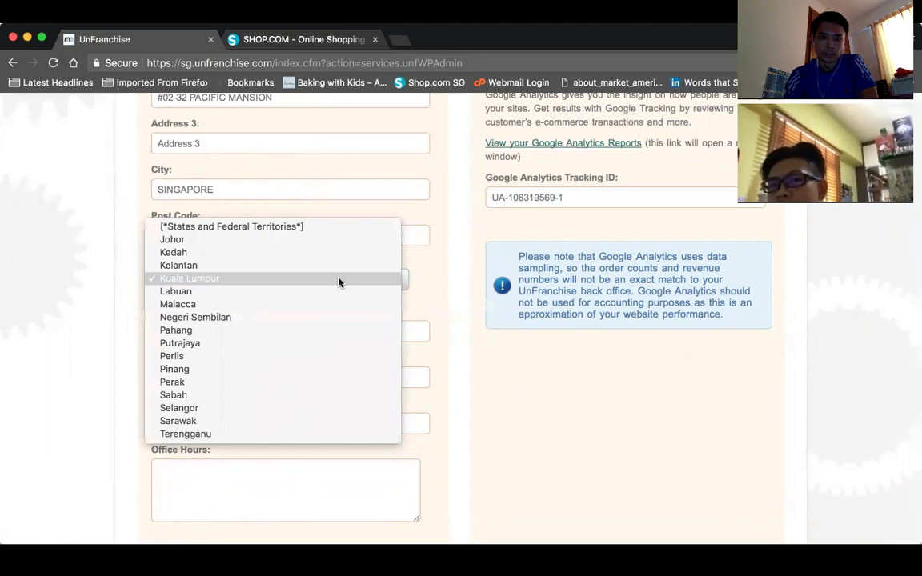
- Keep Kuala Lumpur as the State / Province and review the profile form down to the bottom
left_click(432, 281)
scroll(605, 301, "up", 3)
scroll(605, 302, "up", 3)
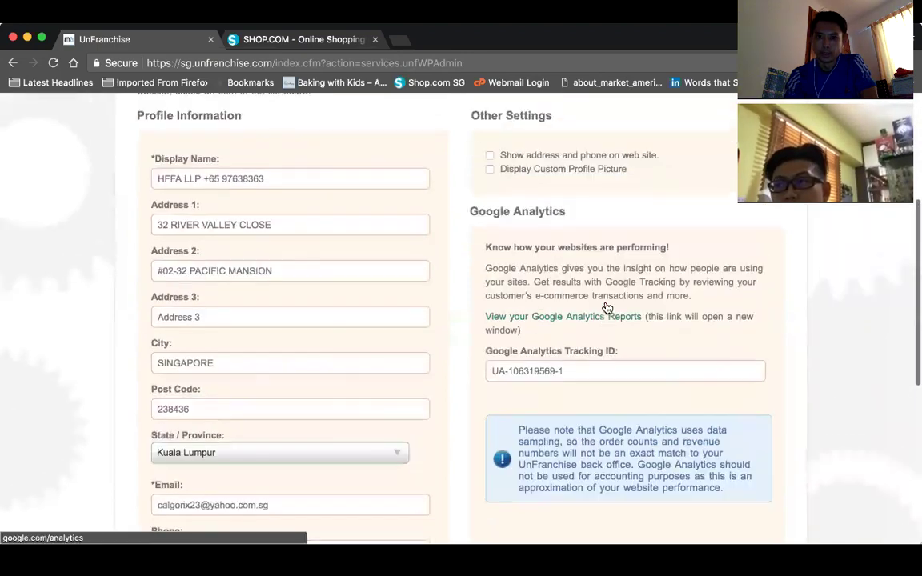
scroll(519, 199, "down", 1)
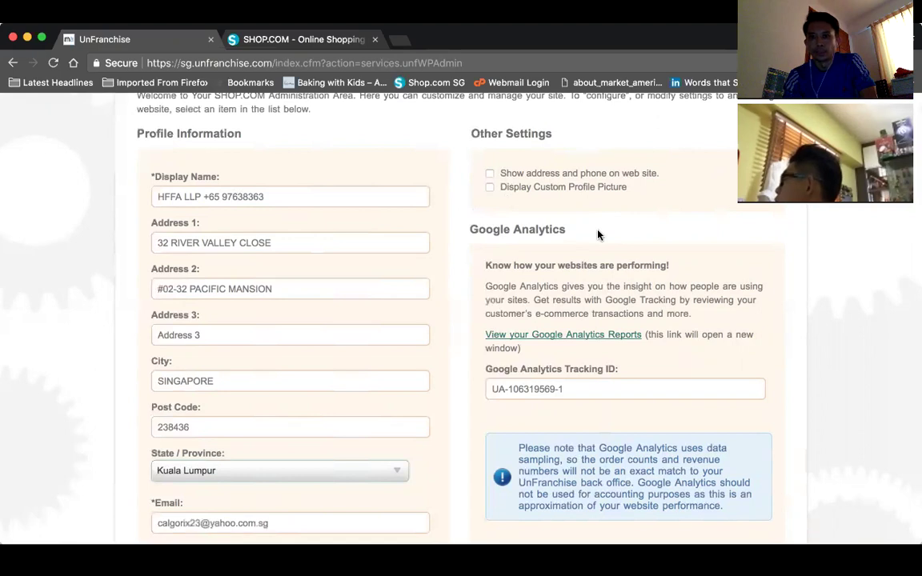
scroll(598, 234, "down", 3)
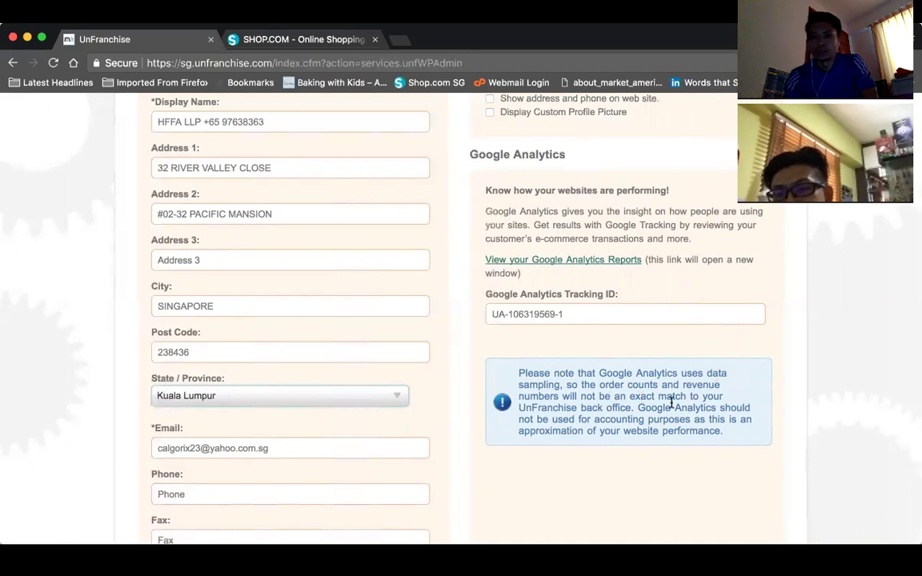
scroll(670, 402, "down", 3)
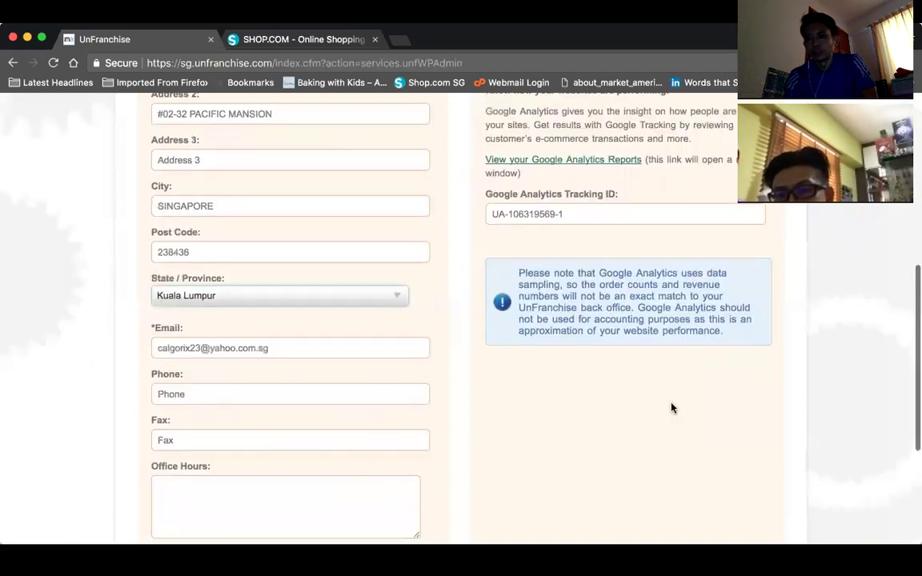
scroll(670, 403, "up", 2)
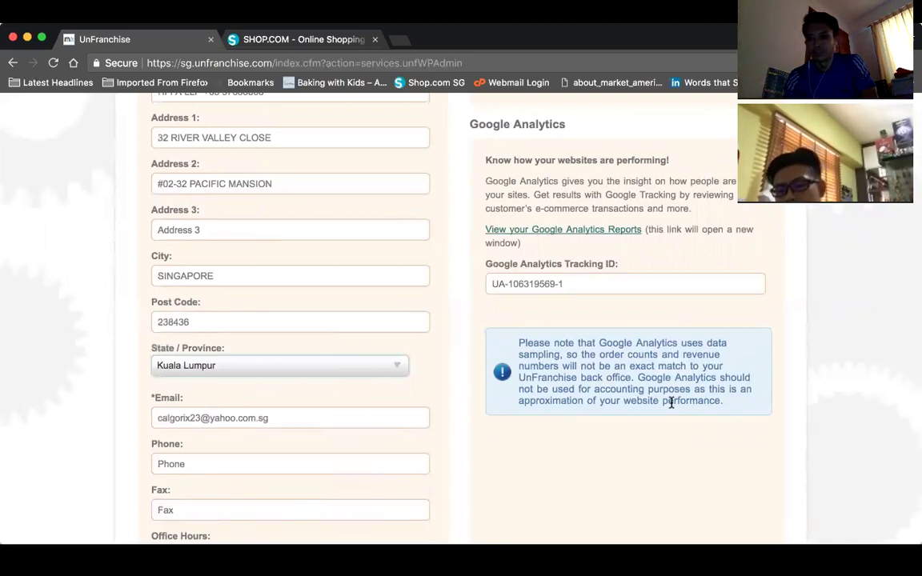
scroll(670, 400, "up", 2)
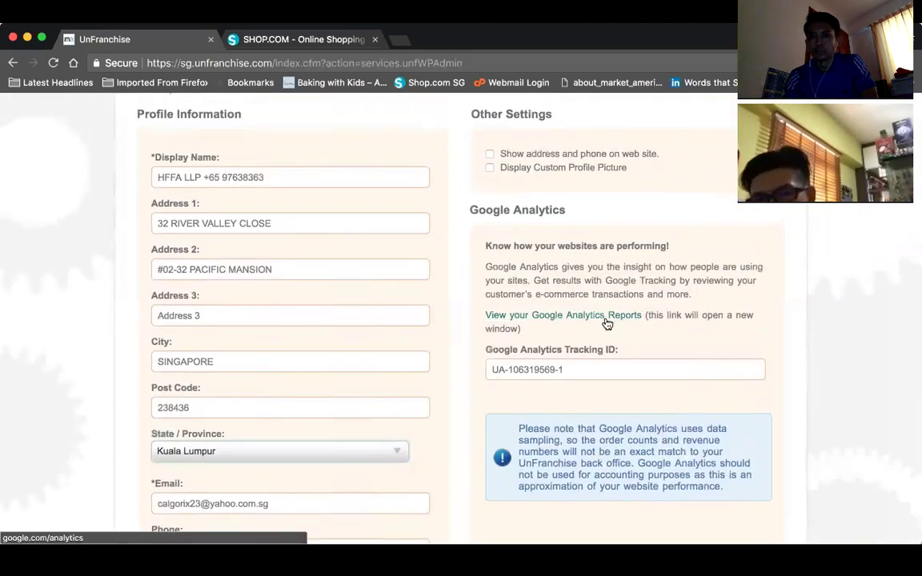
- Save the portal settings with display name HFFA LLP and go back to the Website Admin listing
left_click(594, 320)
scroll(604, 295, "up", 5)
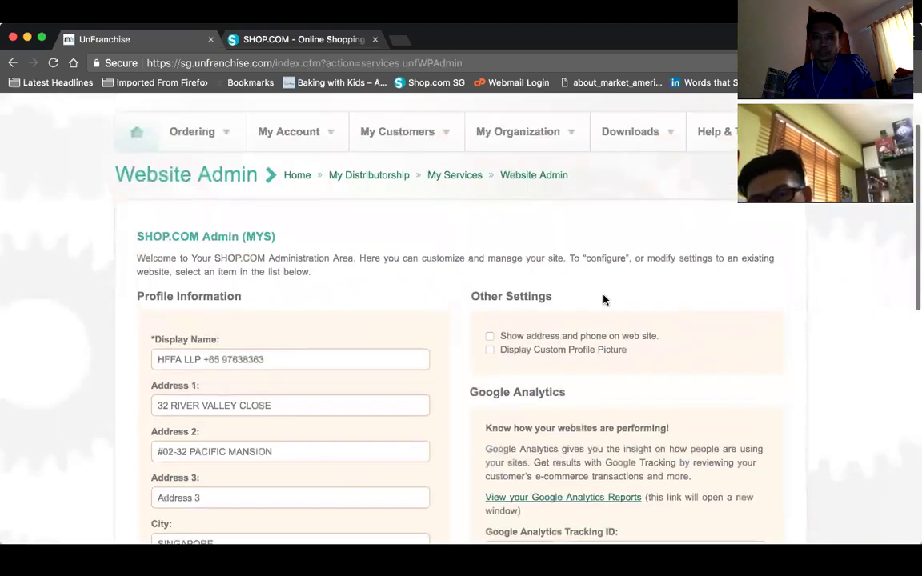
scroll(603, 296, "down", 15)
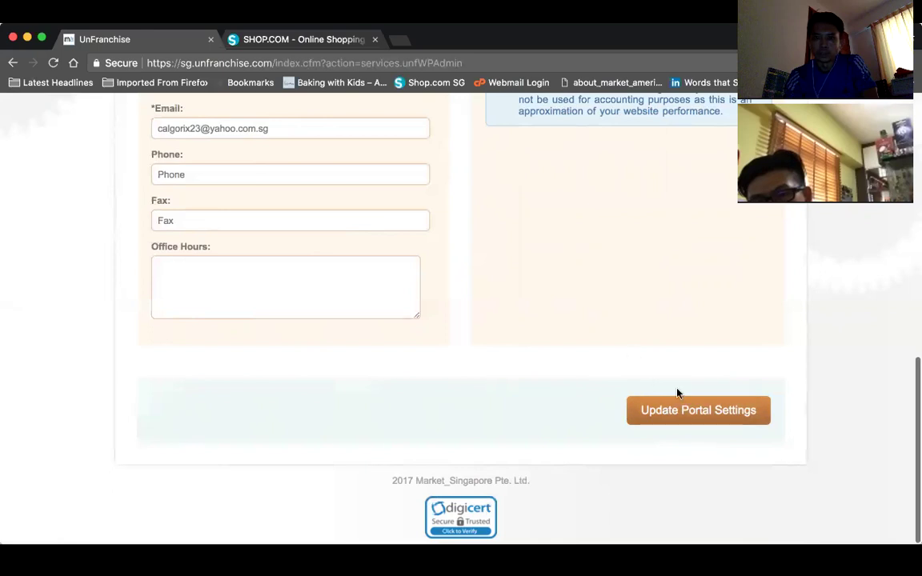
left_click(686, 410)
scroll(549, 219, "up", 15)
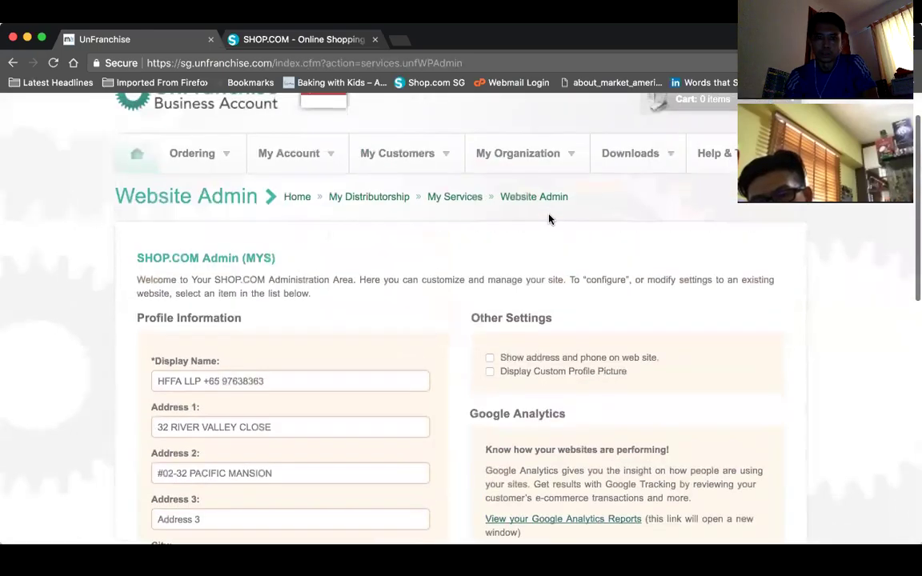
left_click(557, 200)
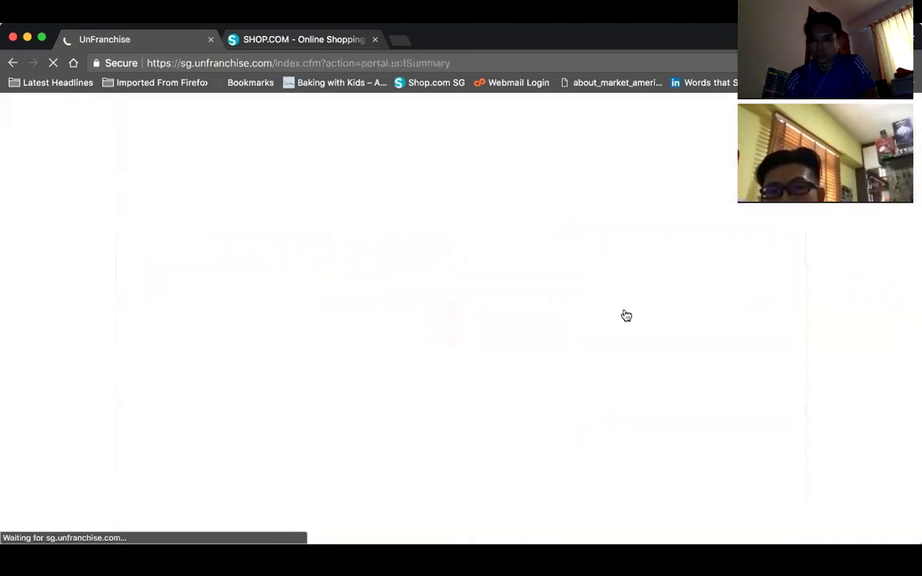
scroll(610, 335, "down", 10)
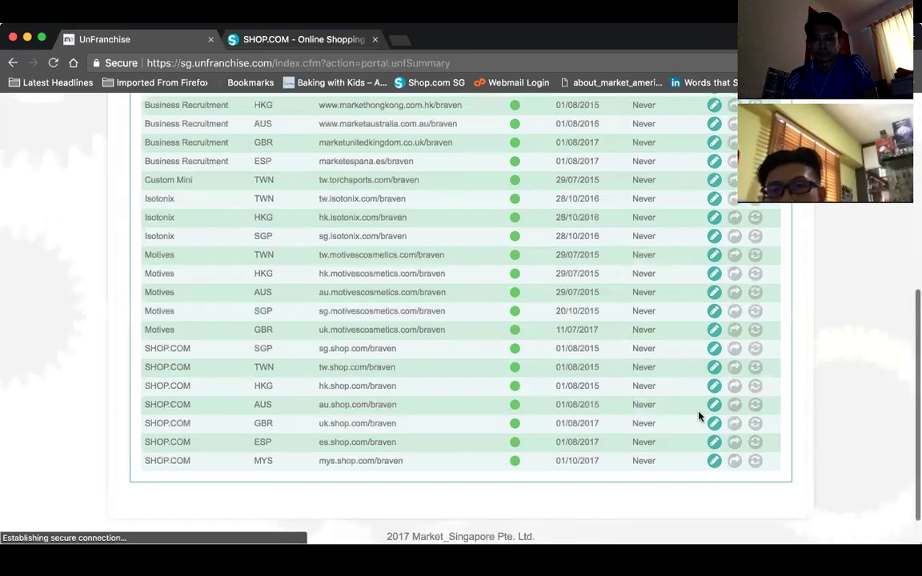
scroll(521, 304, "up", 2)
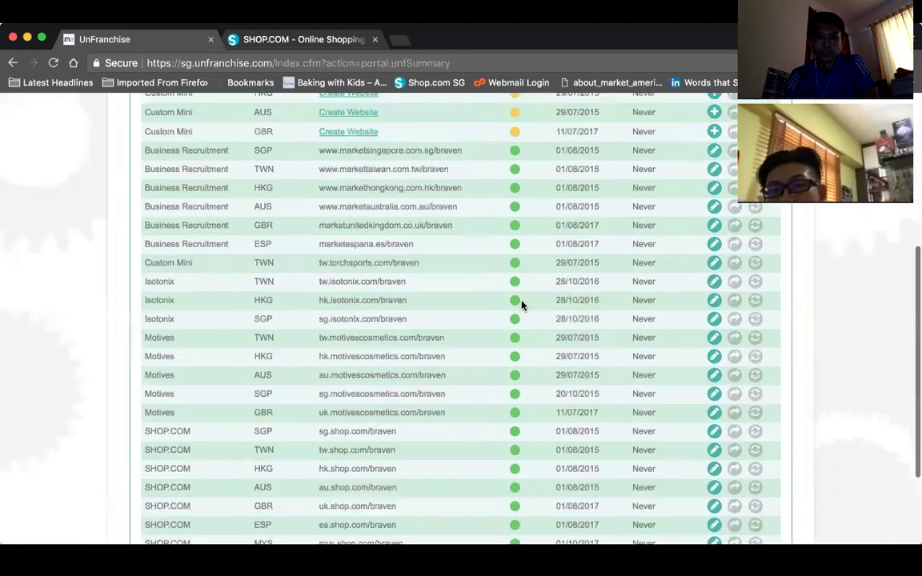
scroll(521, 304, "up", 2)
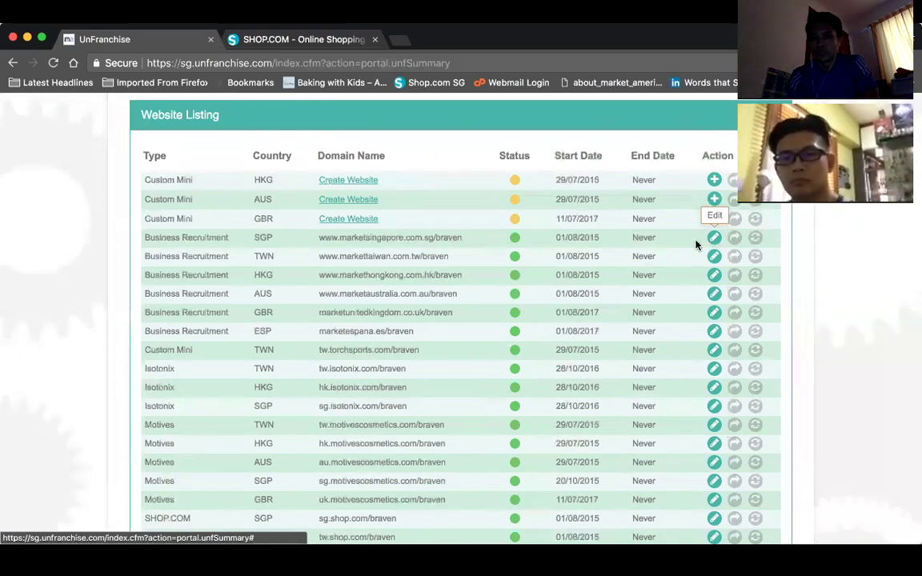
left_click_drag(471, 240, 318, 238)
key("super+c")
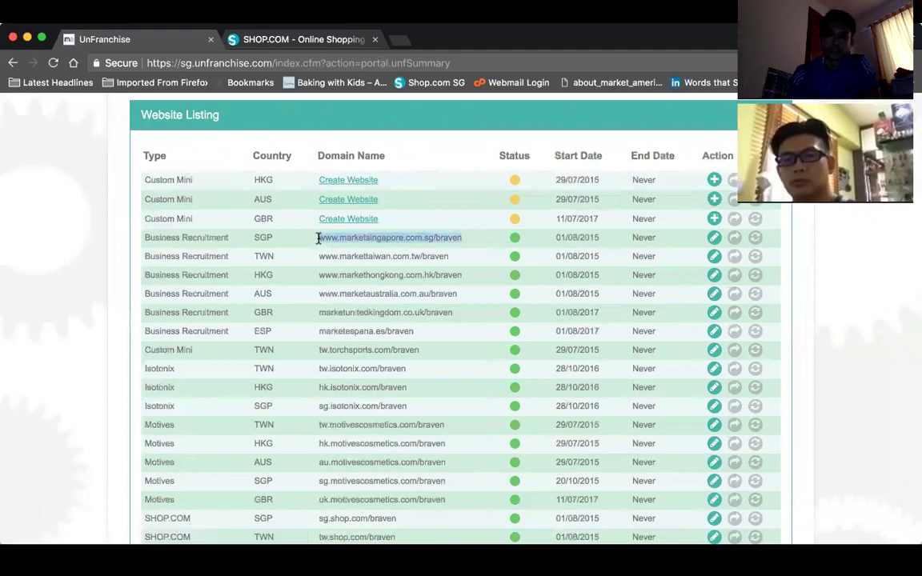
left_click(403, 42)
key("super+v")
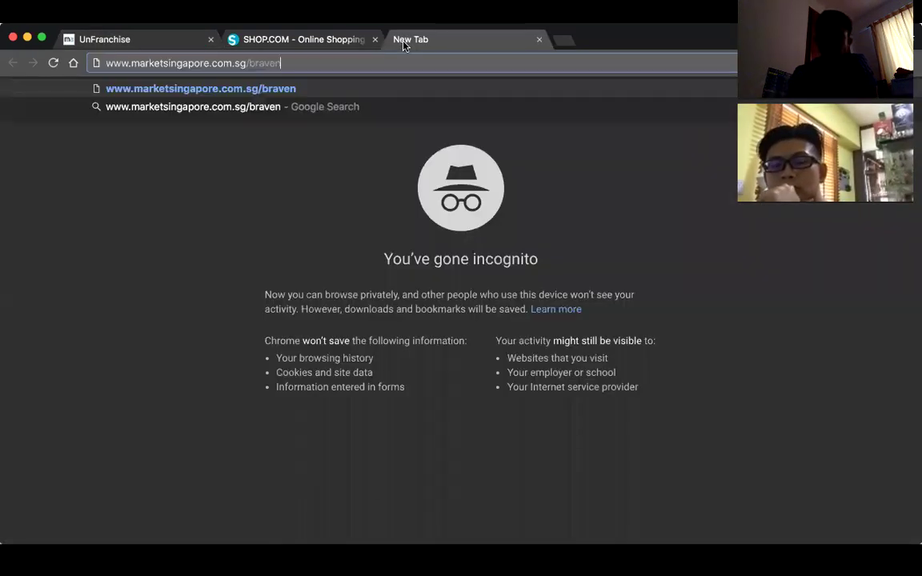
key("Return")
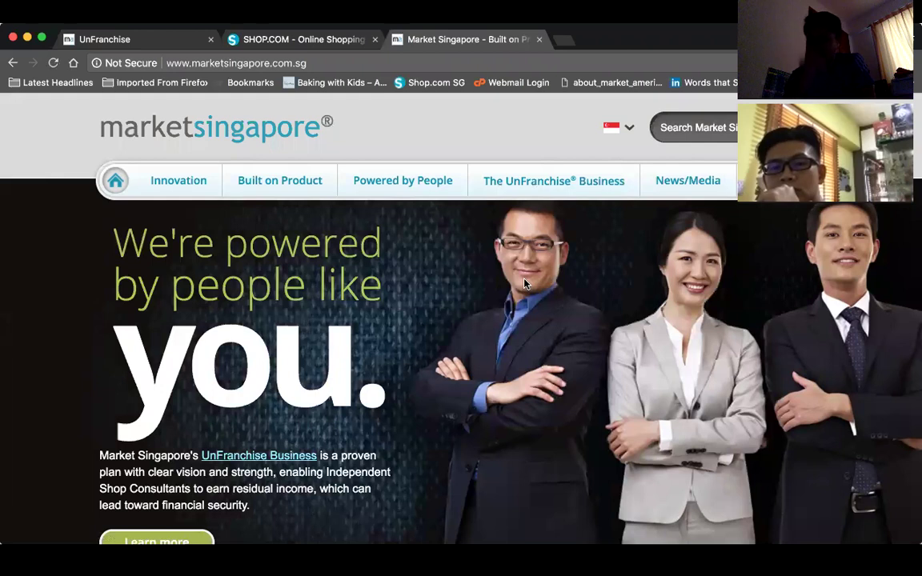
scroll(426, 386, "down", 2)
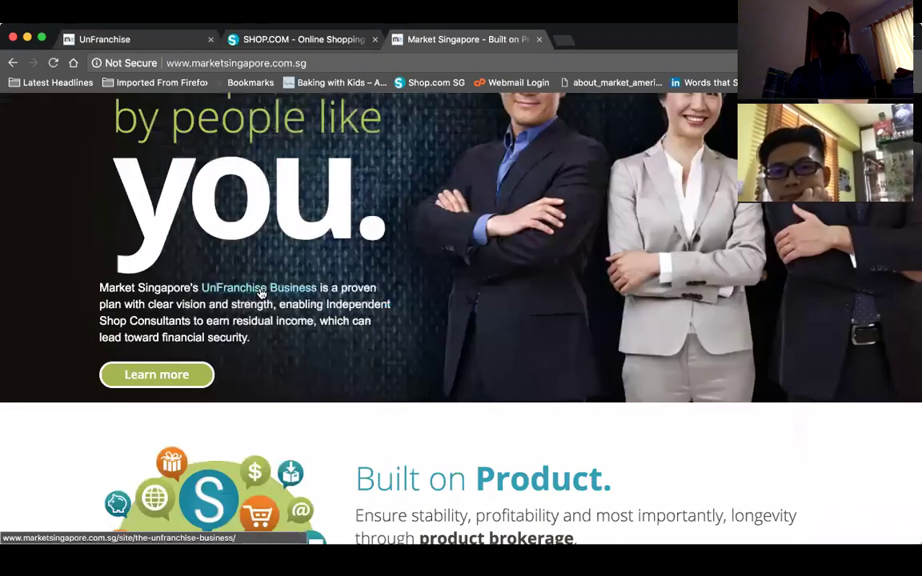
scroll(261, 293, "down", 3)
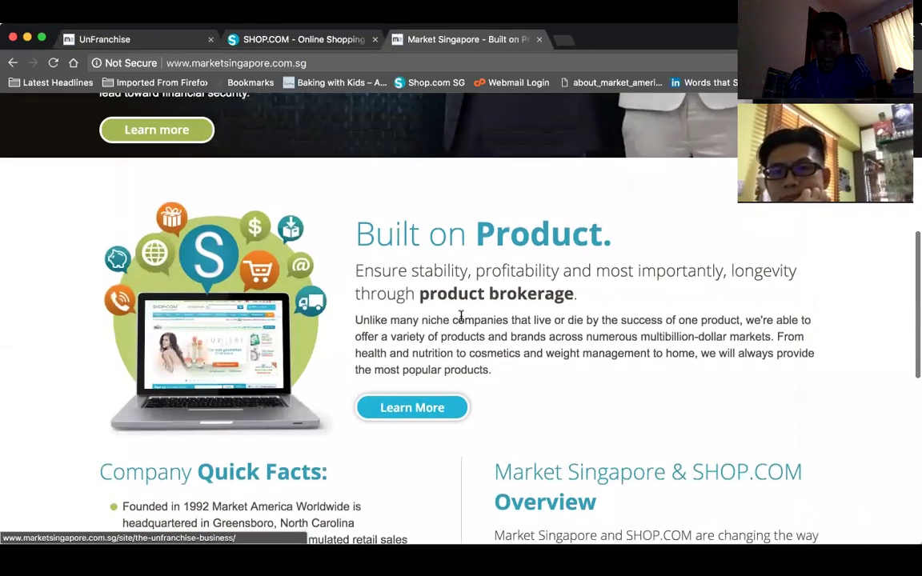
scroll(465, 321, "down", 4)
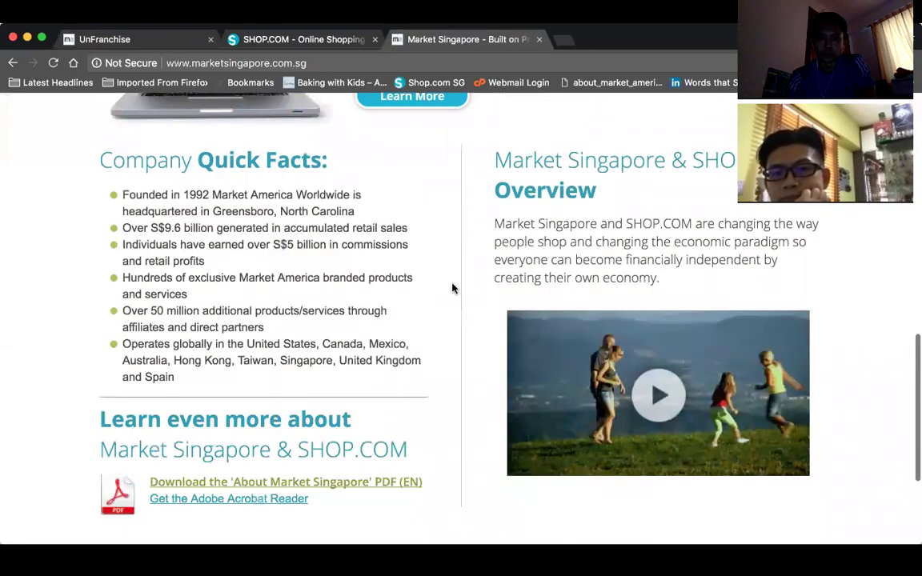
scroll(196, 234, "down", 3)
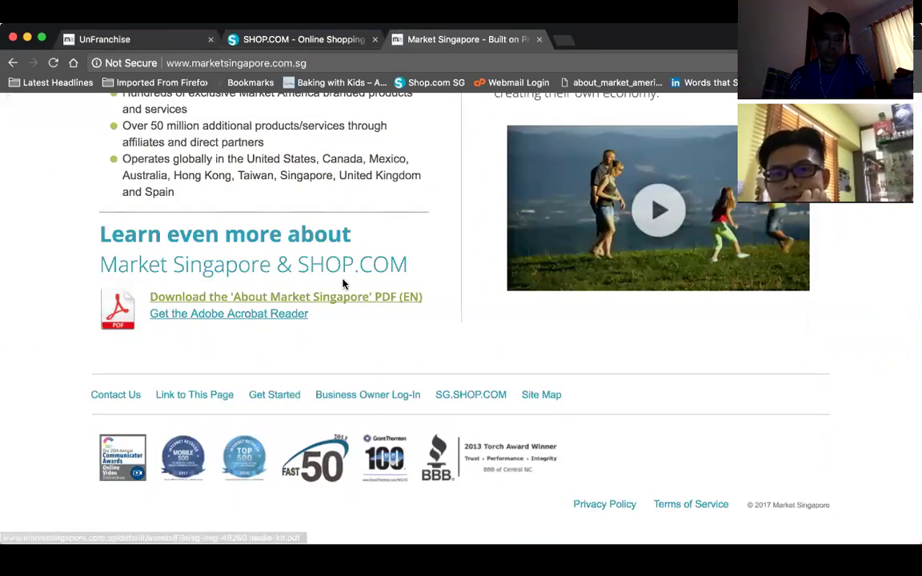
scroll(376, 283, "up", 5)
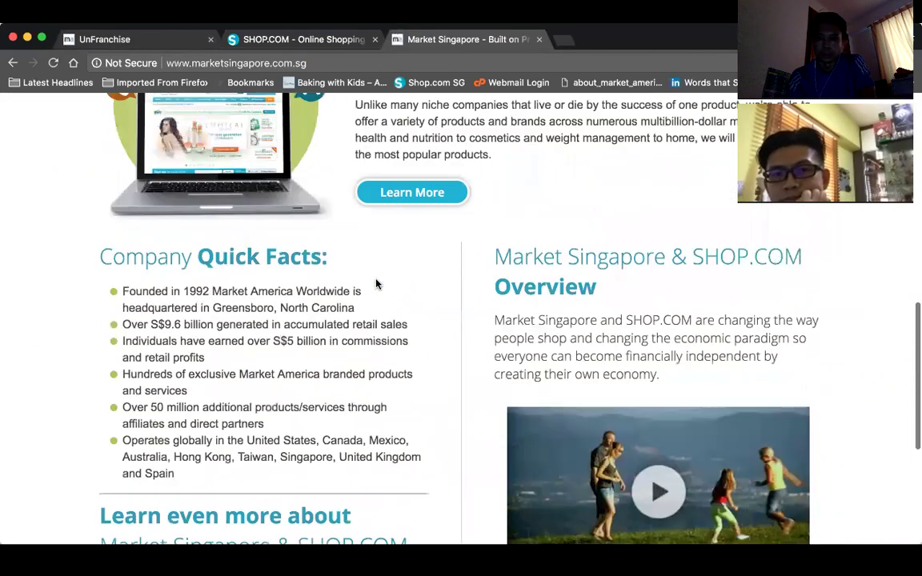
scroll(376, 283, "down", 2)
scroll(376, 284, "down", 1)
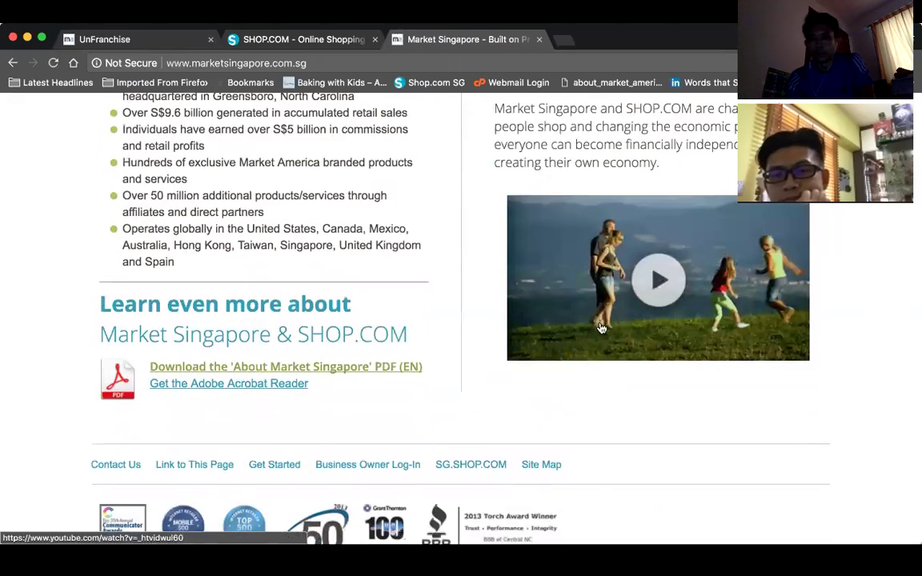
scroll(607, 326, "up", 2)
scroll(608, 326, "up", 1)
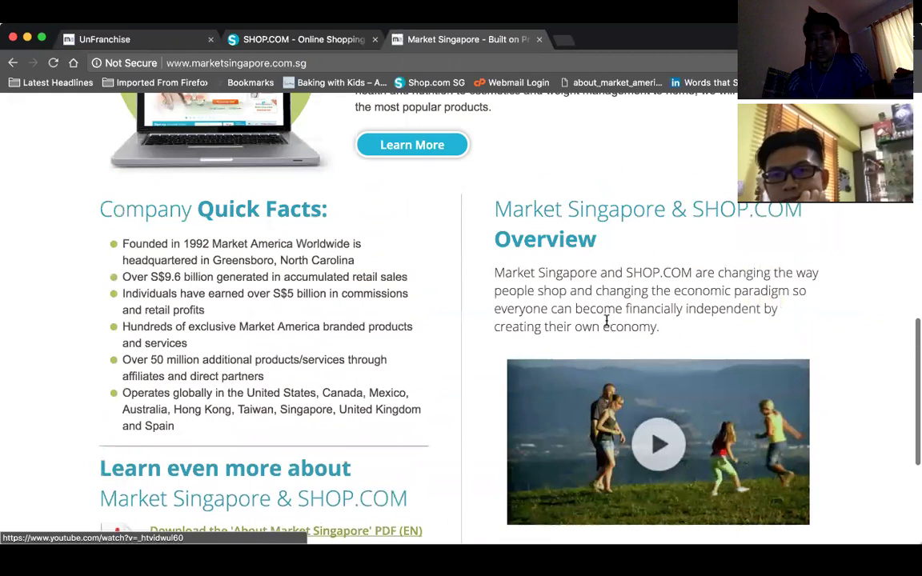
scroll(608, 326, "down", 1)
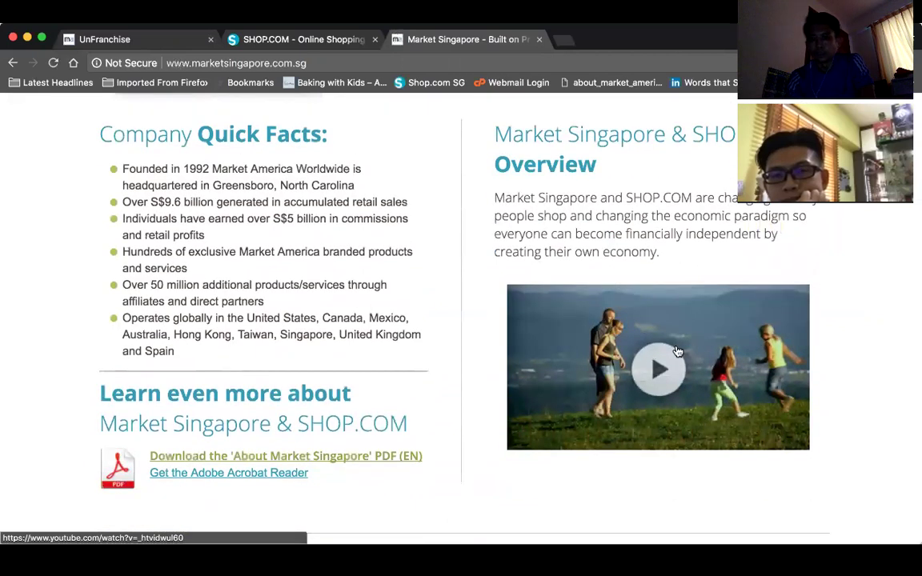
scroll(676, 351, "up", 10)
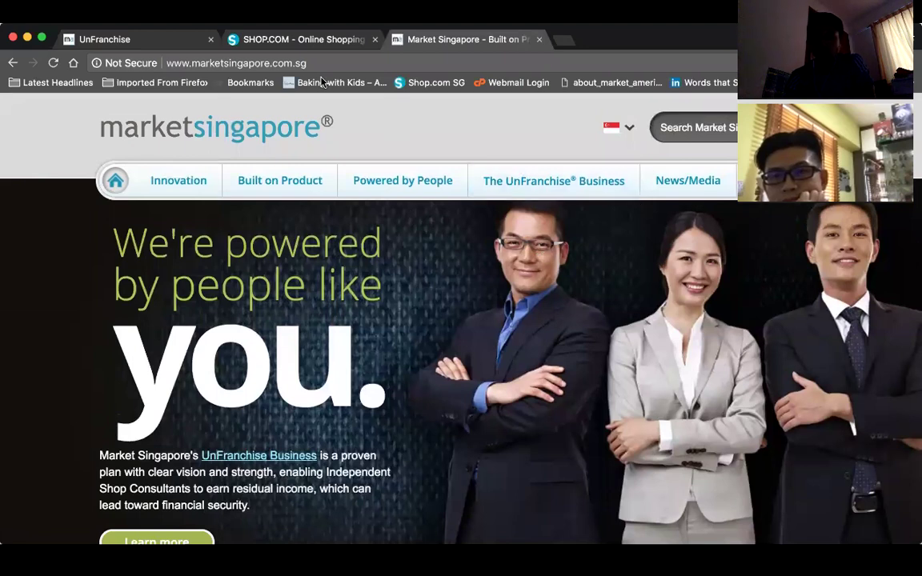
- Open the marketsingapore.com.sg/braven admin form and check its HFFA LLP display name and phone
left_click(112, 39)
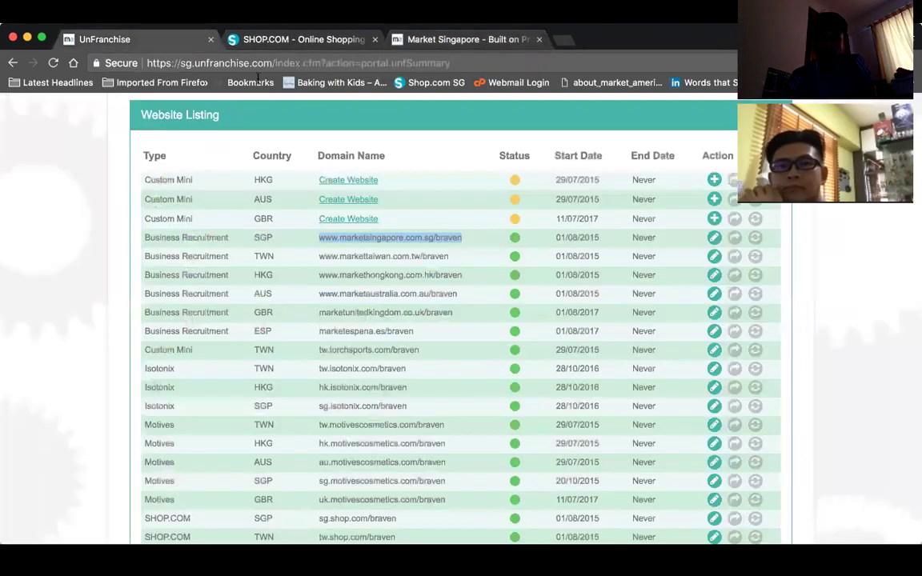
left_click(713, 241)
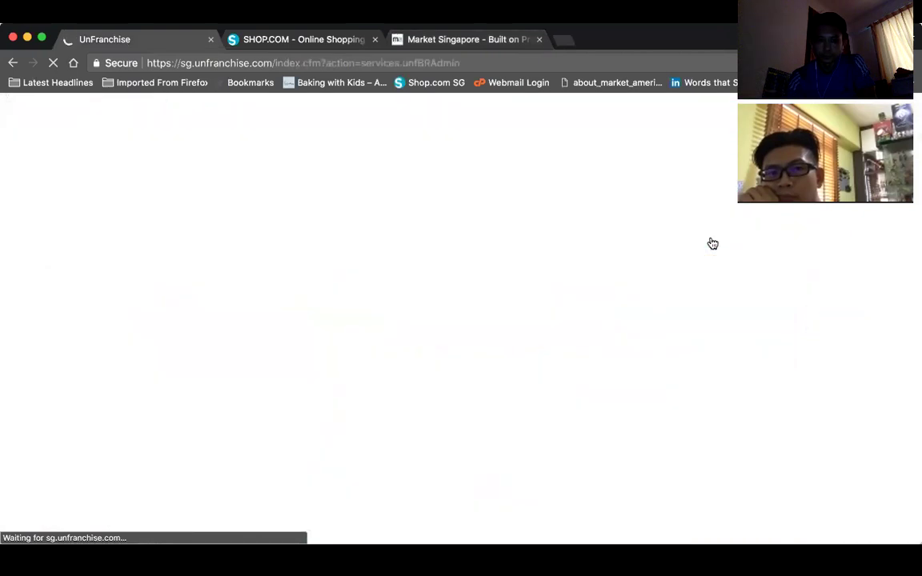
scroll(455, 329, "down", 3)
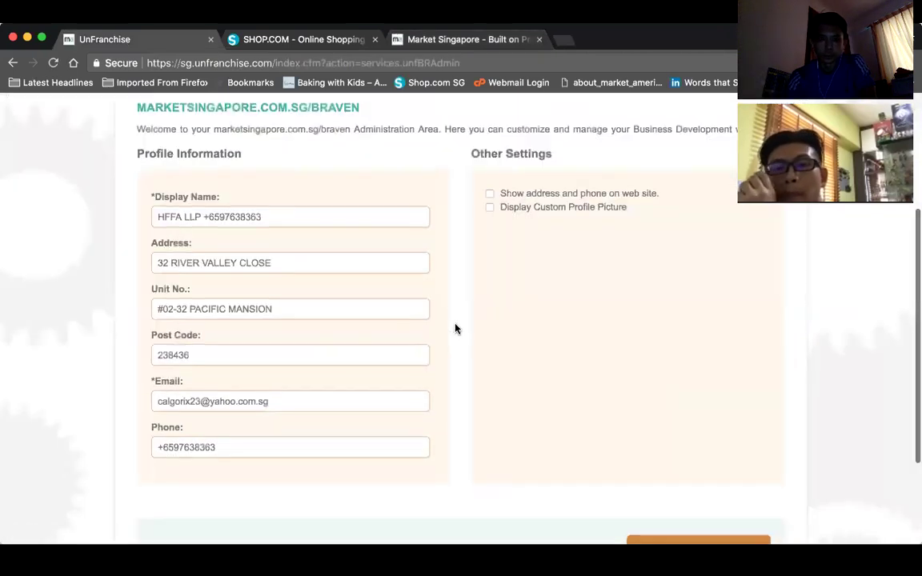
scroll(455, 329, "down", 1)
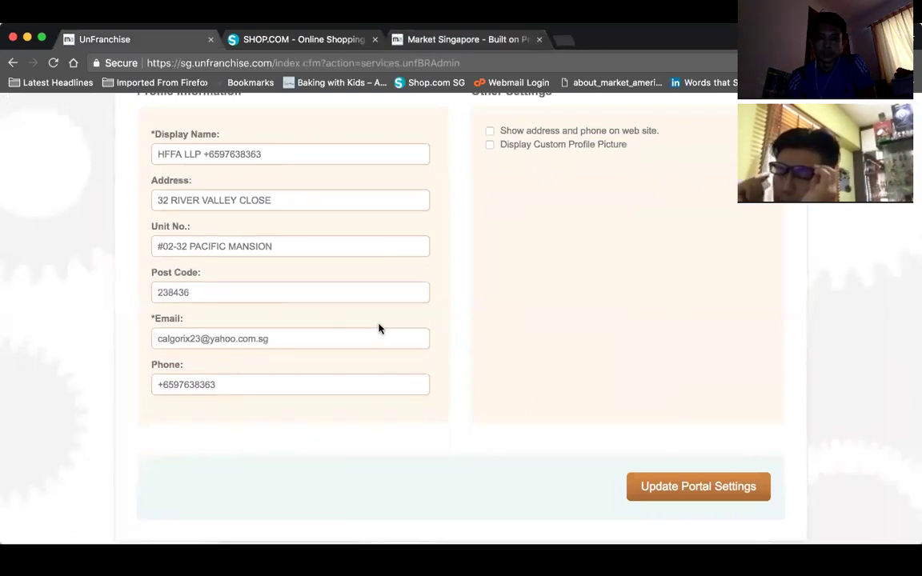
scroll(380, 330, "down", 1)
scroll(381, 329, "up", 4)
scroll(380, 330, "down", 2)
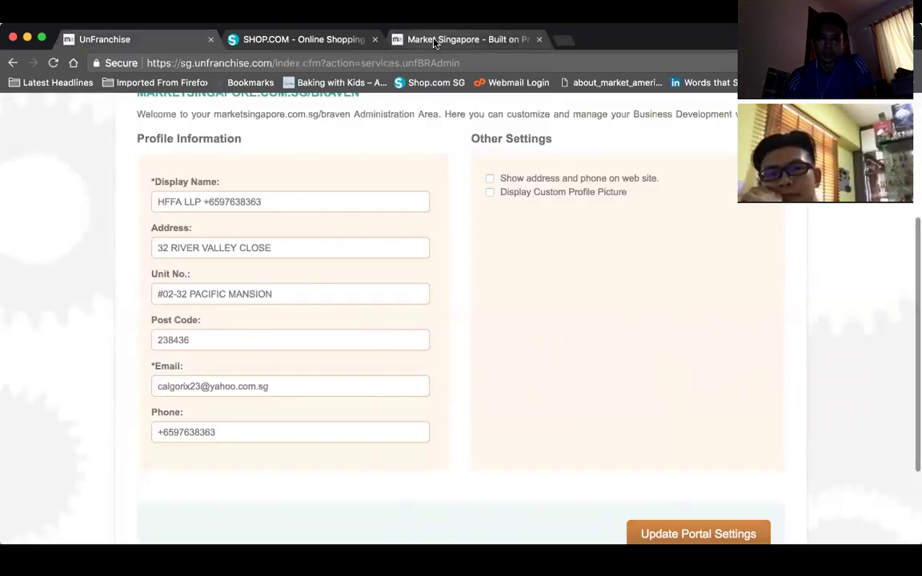
left_click(392, 36)
- Scroll the Market Singapore homepage past Built on Product down to Company Quick Facts and the footer
mouse_move(352, 181)
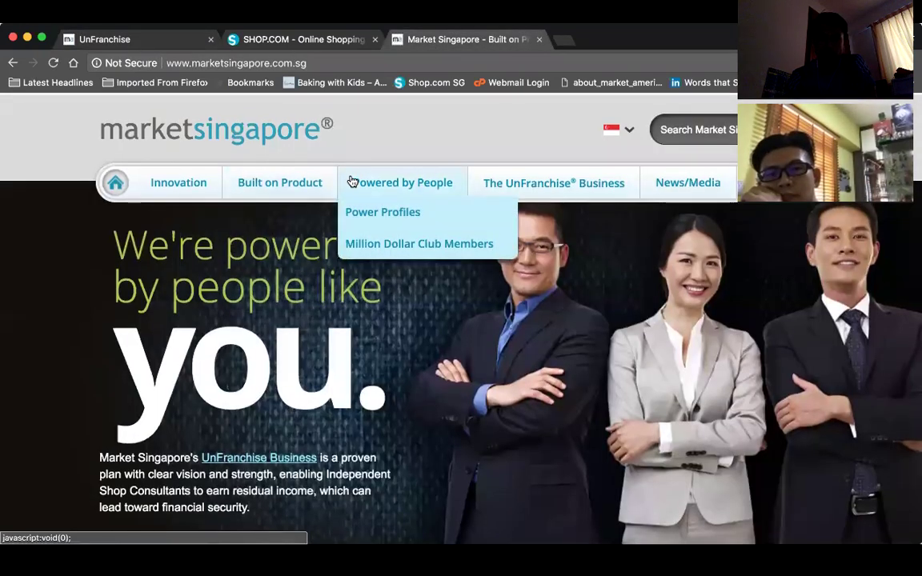
scroll(352, 181, "down", 10)
scroll(352, 182, "down", 5)
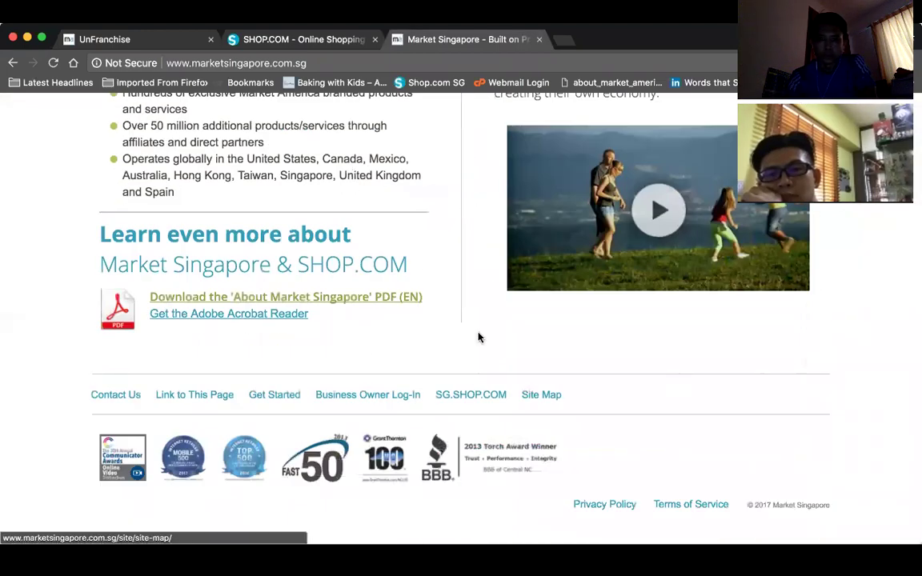
scroll(487, 329, "up", 10)
scroll(485, 329, "up", 3)
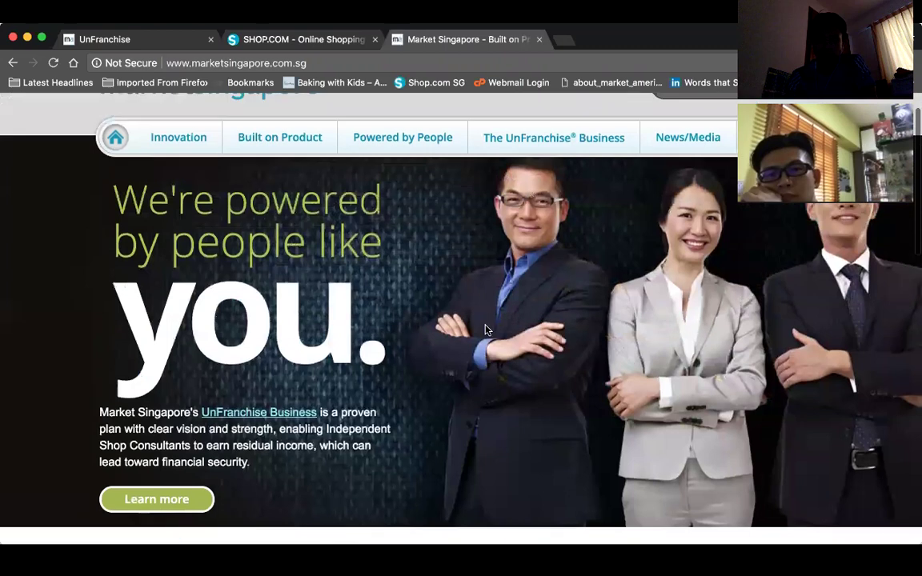
mouse_move(688, 181)
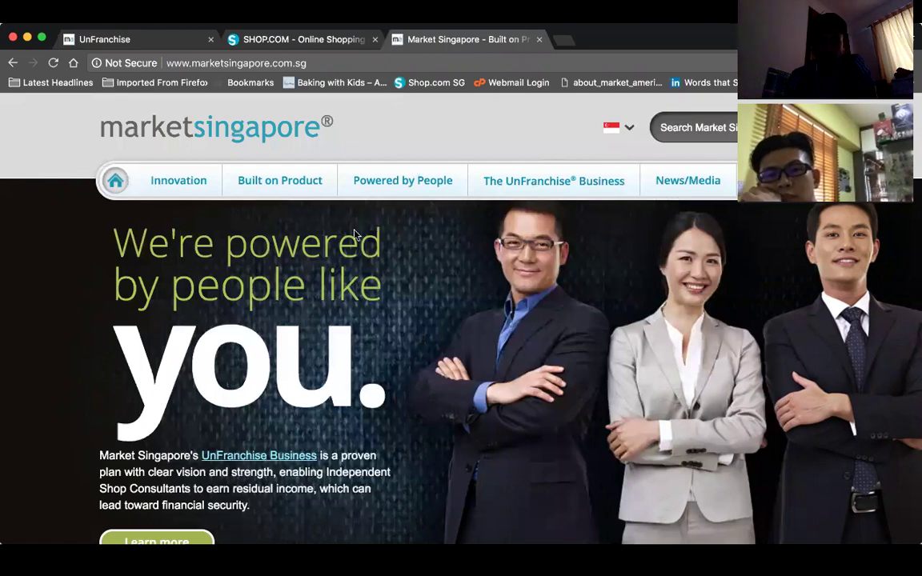
scroll(355, 233, "down", 5)
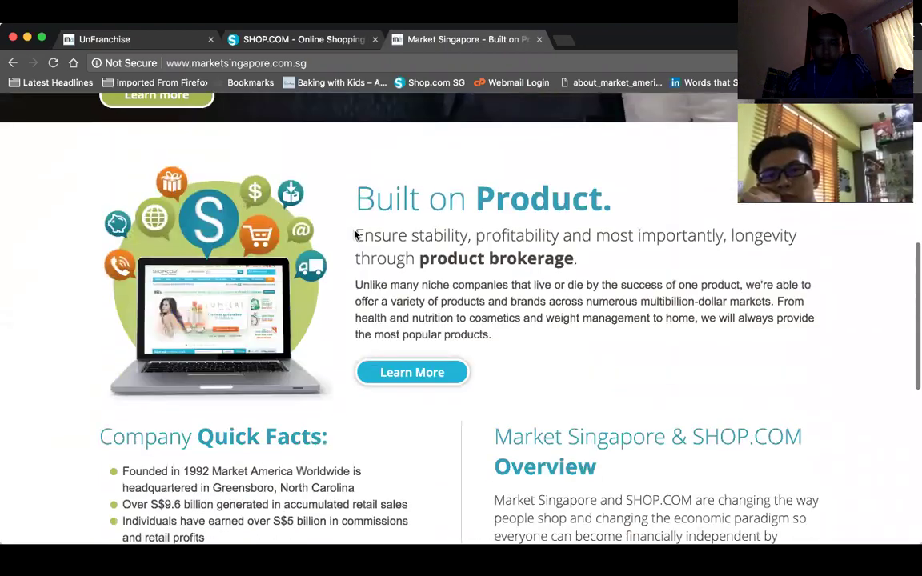
scroll(354, 233, "down", 5)
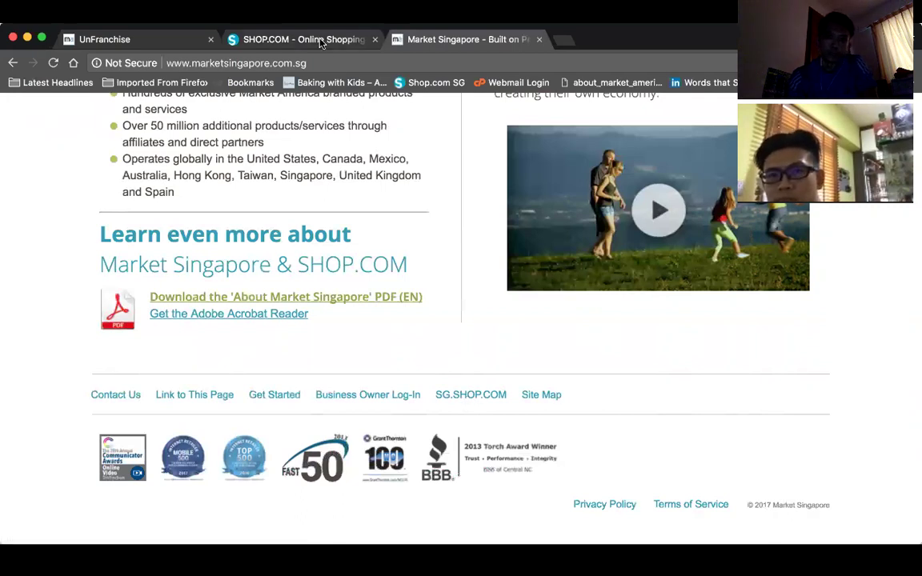
- Confirm the SHOP.COM Malaysia storefront names HFFA LLP as shop consultant, then switch back to UnFranchise
left_click(296, 37)
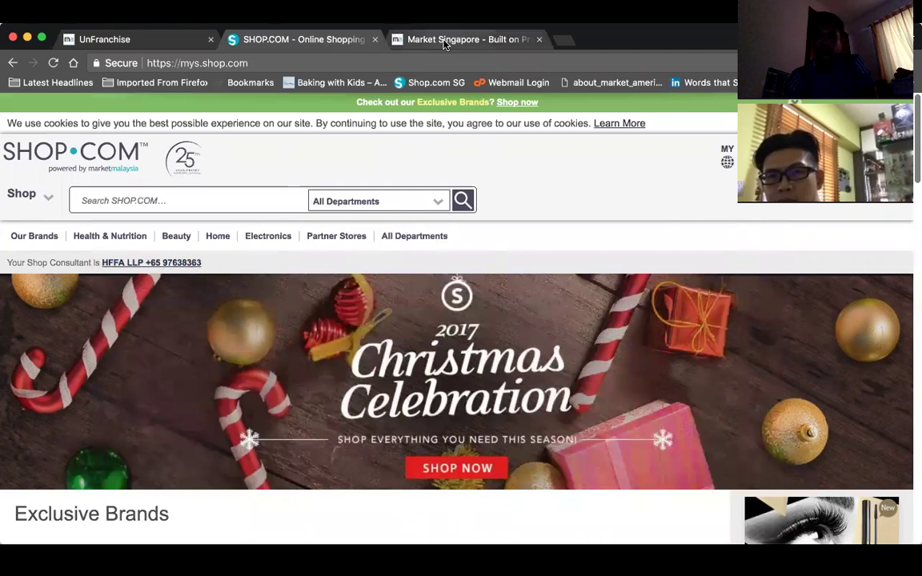
left_click(145, 42)
- Return to the Website Admin summary and scroll its Website Listing down to SHOP.COM MYS
scroll(406, 298, "up", 5)
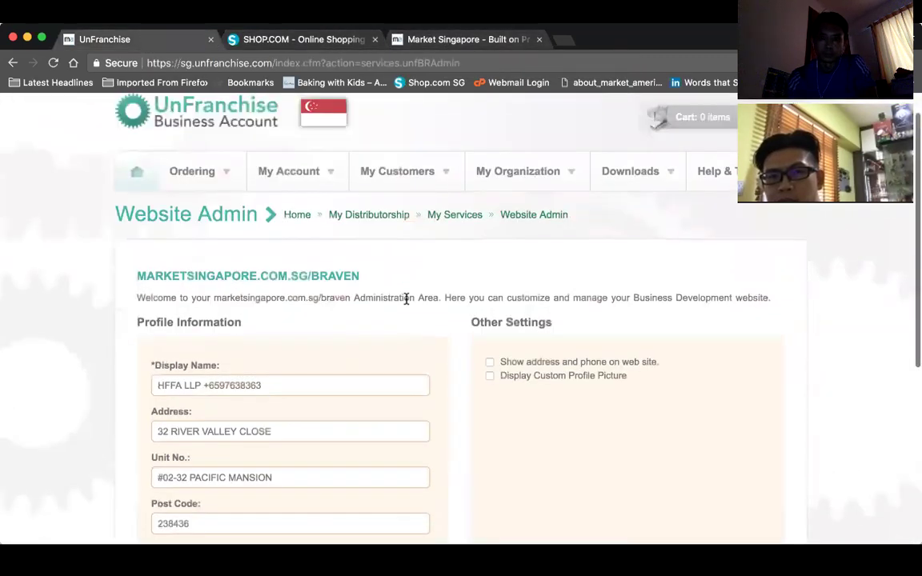
scroll(406, 298, "down", 4)
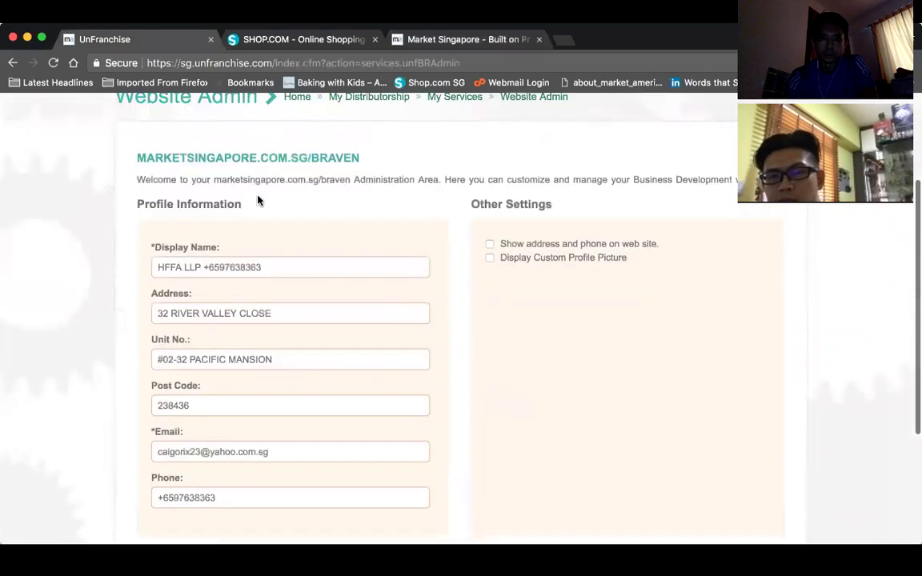
scroll(361, 160, "up", 2)
left_click(523, 182)
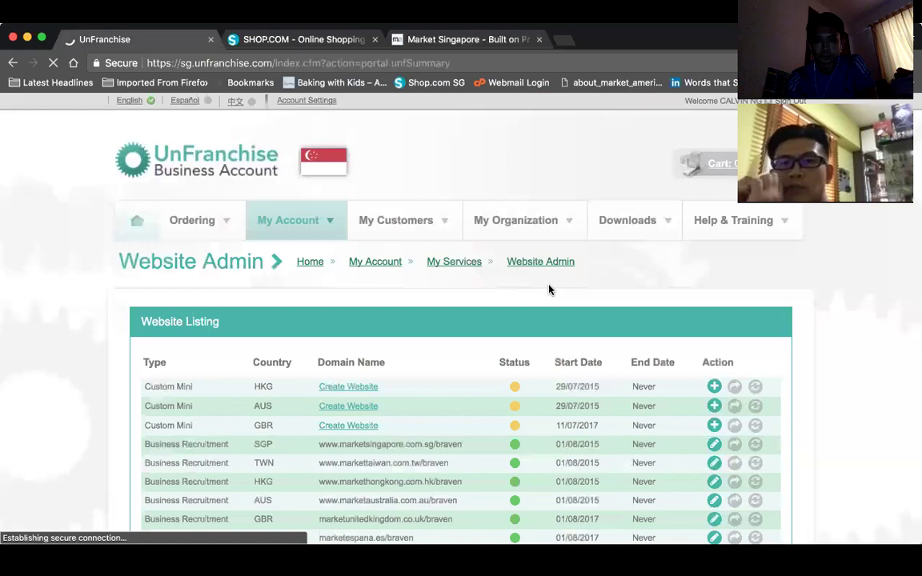
scroll(549, 290, "down", 5)
scroll(549, 288, "up", 3)
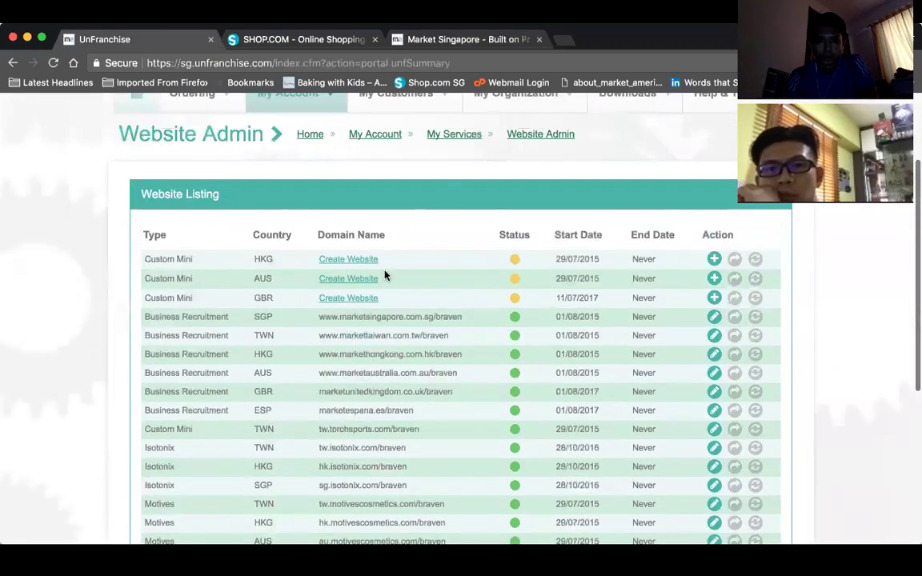
scroll(420, 312, "down", 7)
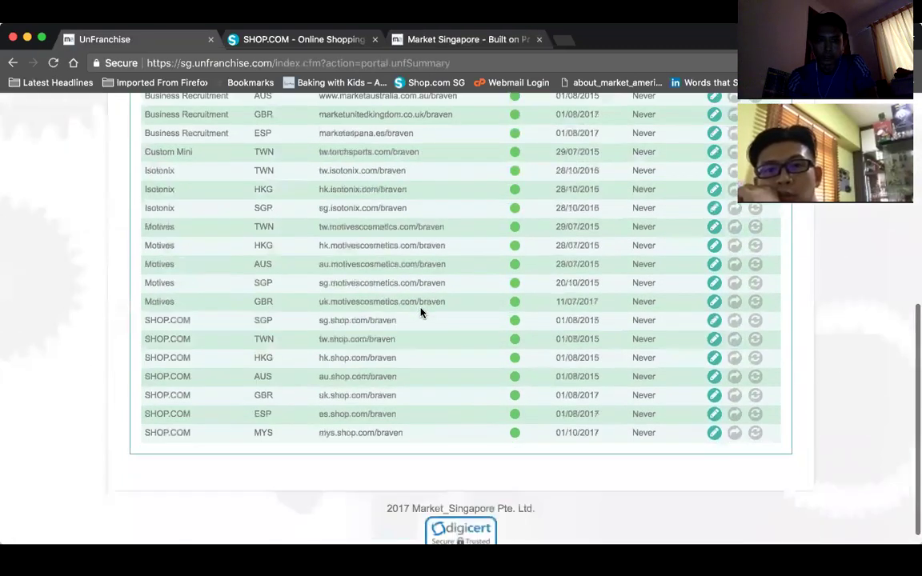
scroll(421, 312, "up", 1)
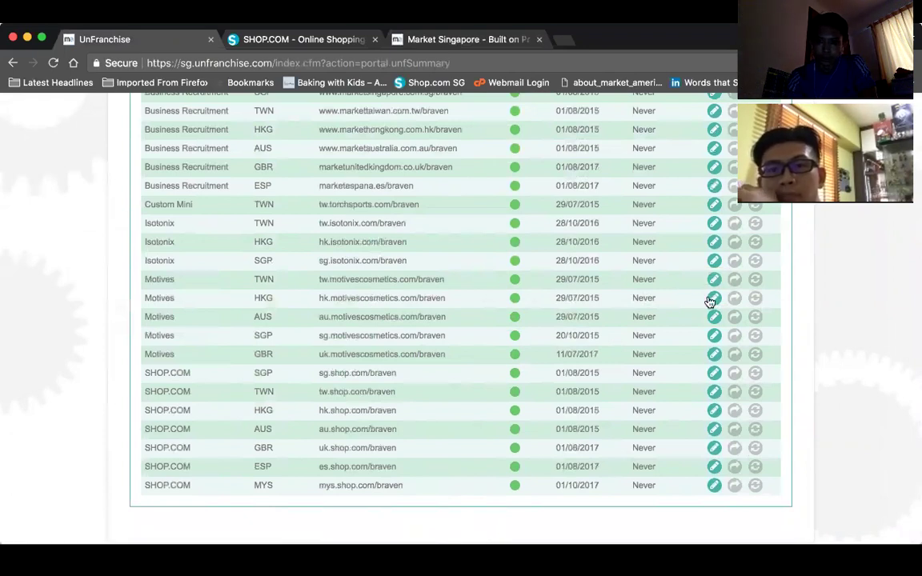
left_click(715, 302)
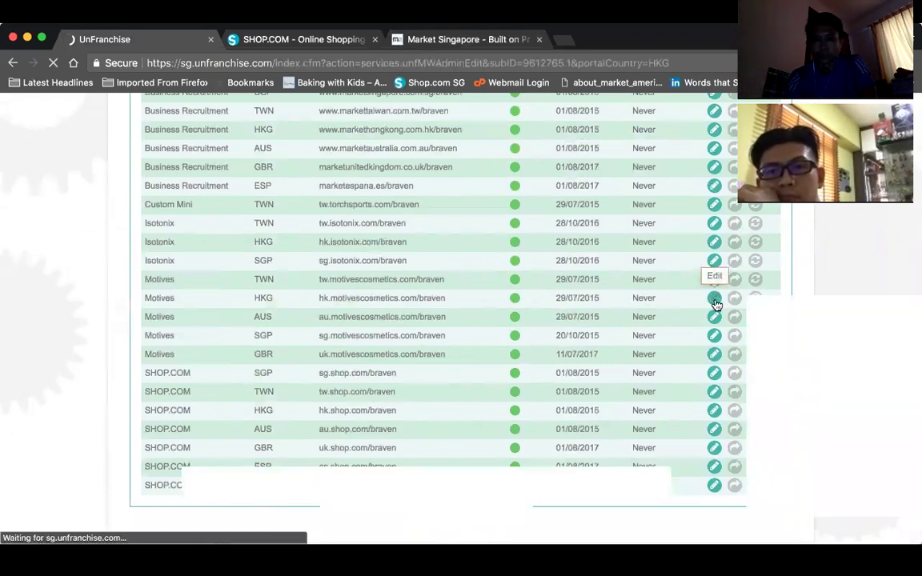
scroll(528, 317, "down", 5)
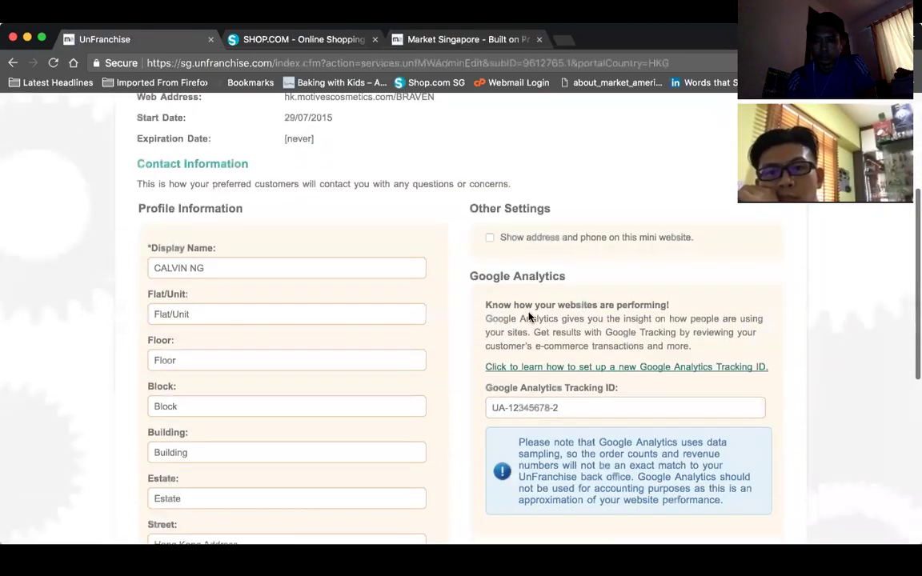
scroll(528, 317, "down", 2)
scroll(528, 317, "up", 4)
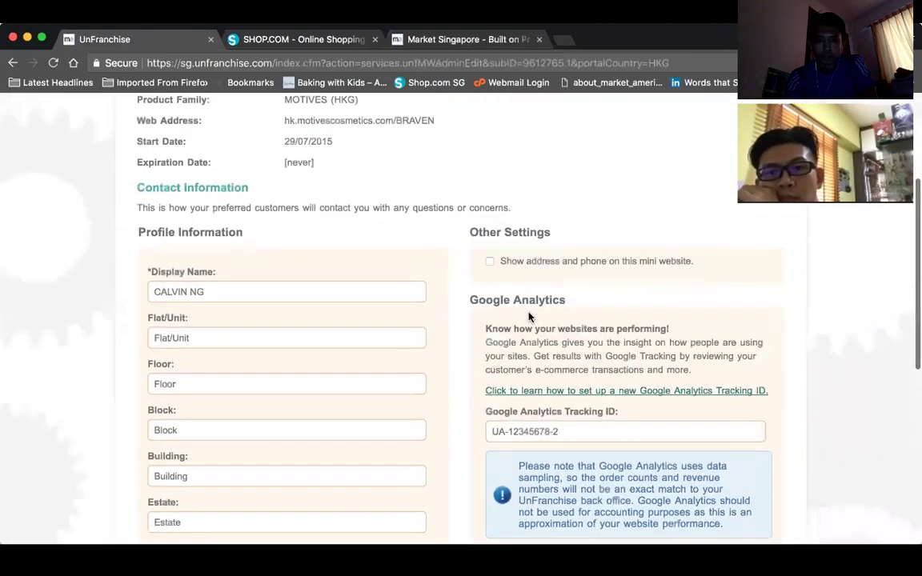
scroll(529, 317, "down", 1)
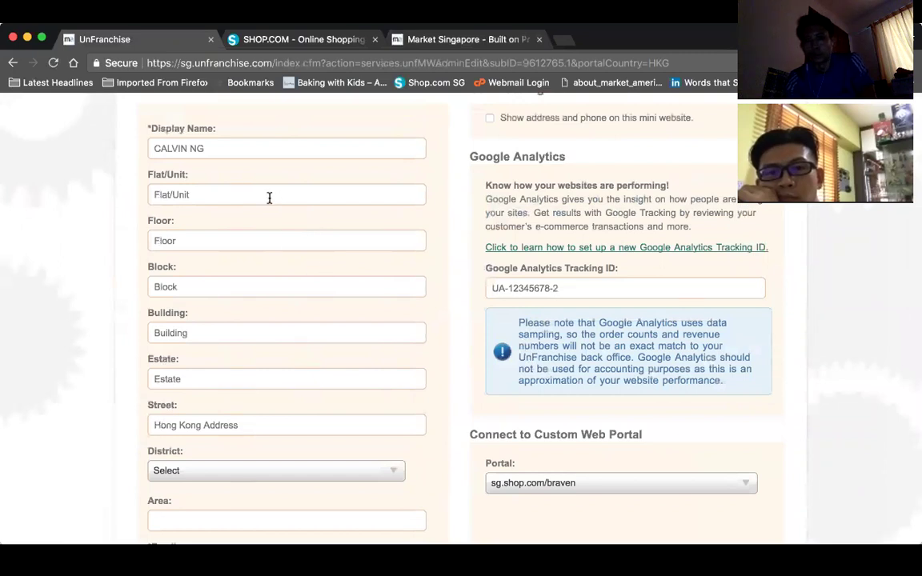
scroll(238, 331, "down", 3)
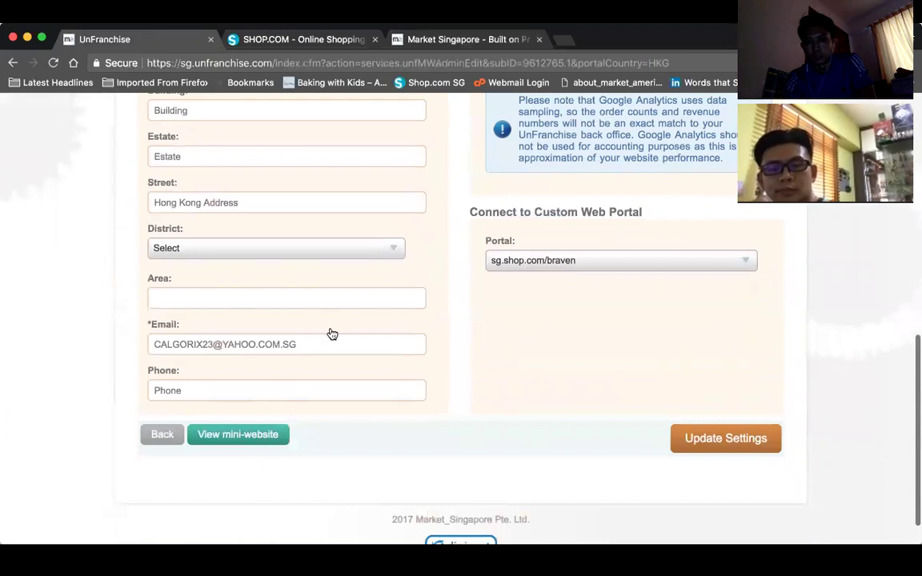
left_click(253, 344)
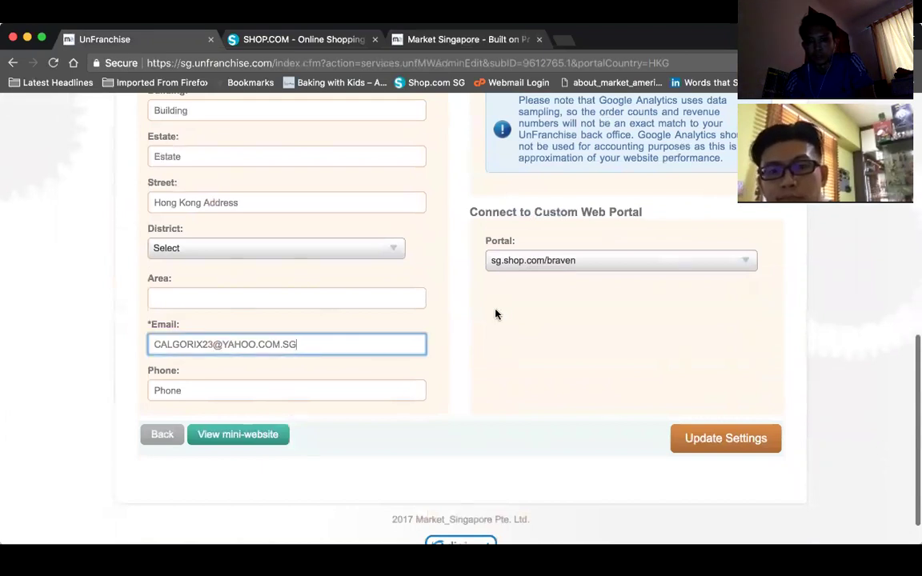
scroll(484, 316, "up", 1)
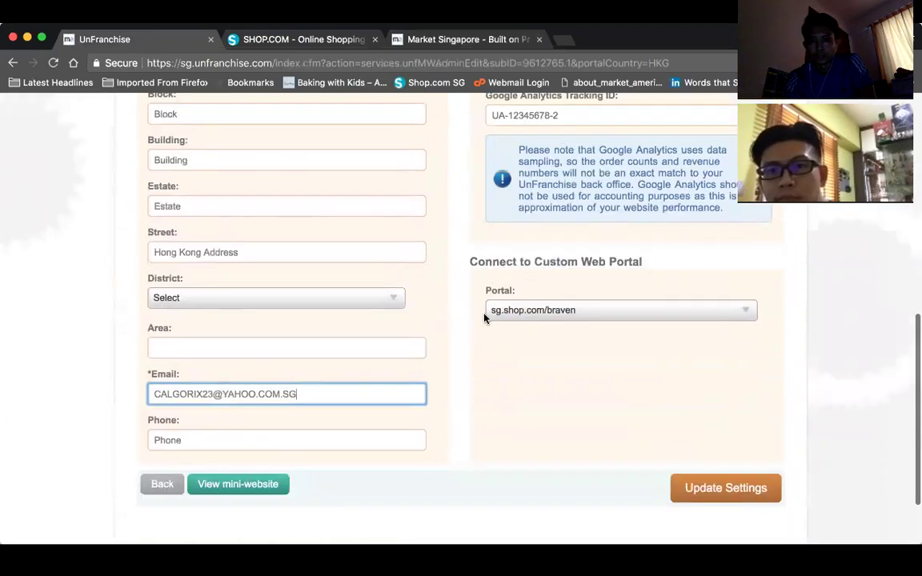
left_click(569, 315)
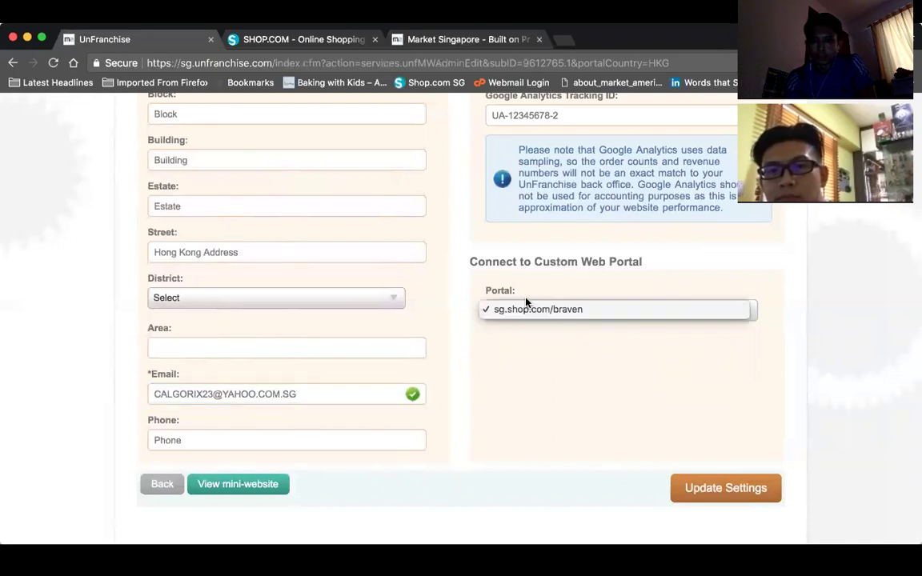
left_click(550, 352)
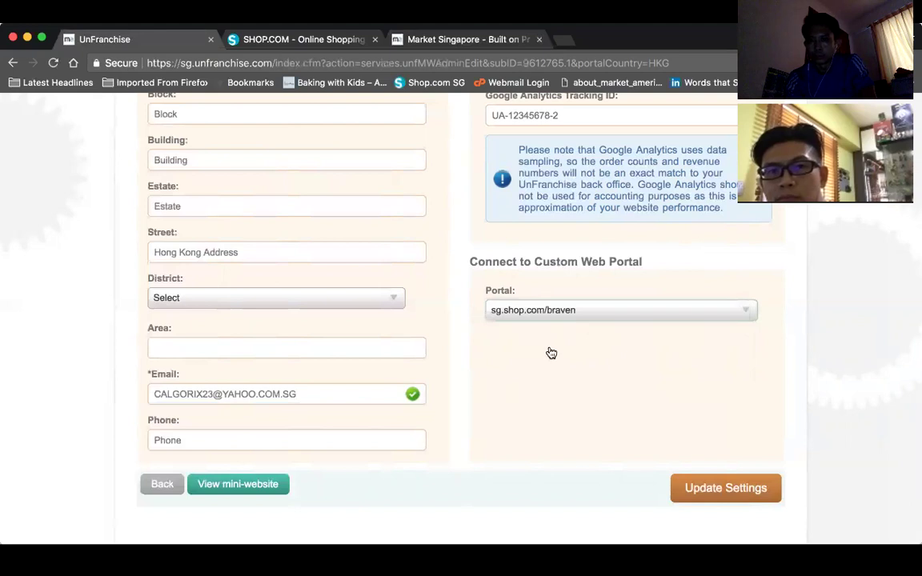
scroll(551, 352, "up", 5)
scroll(551, 352, "up", 3)
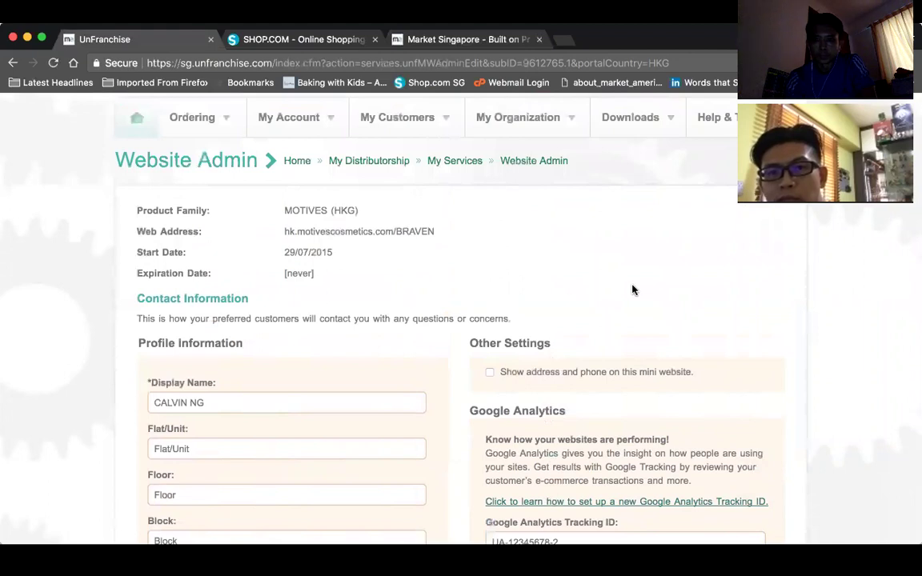
scroll(632, 290, "down", 2)
scroll(632, 290, "up", 3)
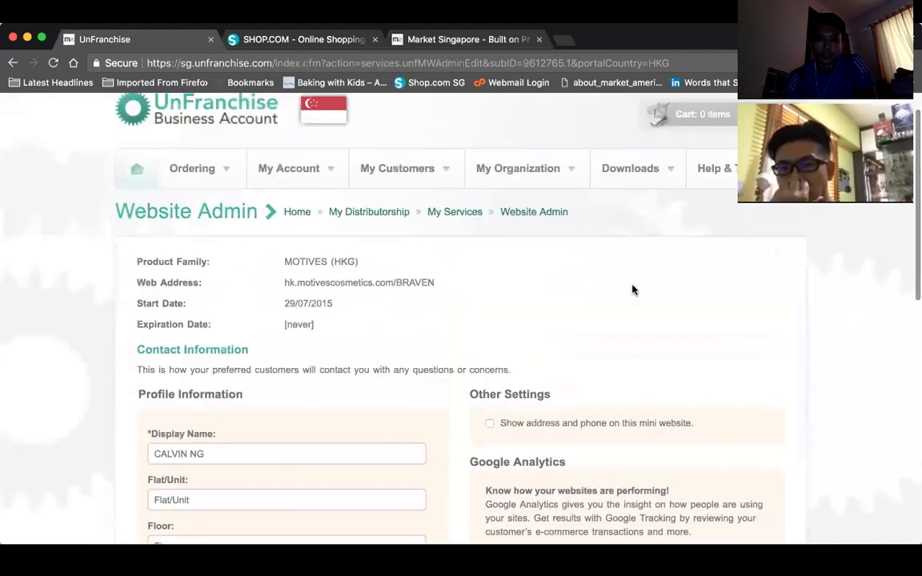
scroll(632, 290, "down", 4)
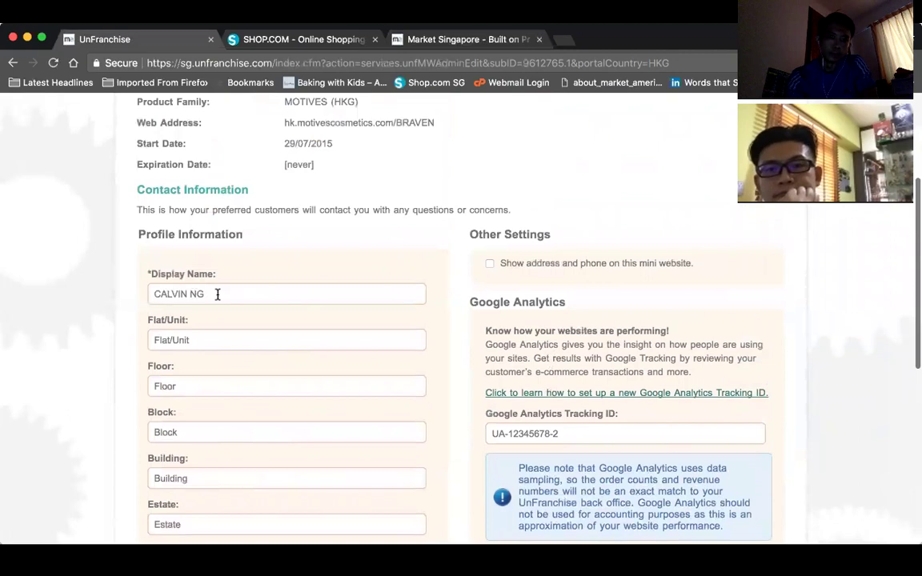
- Replace the Motives (HKG) display name with 'HFFA LLP' plus a phone number, copy the web address, open a private tab
left_click_drag(222, 294, 72, 292)
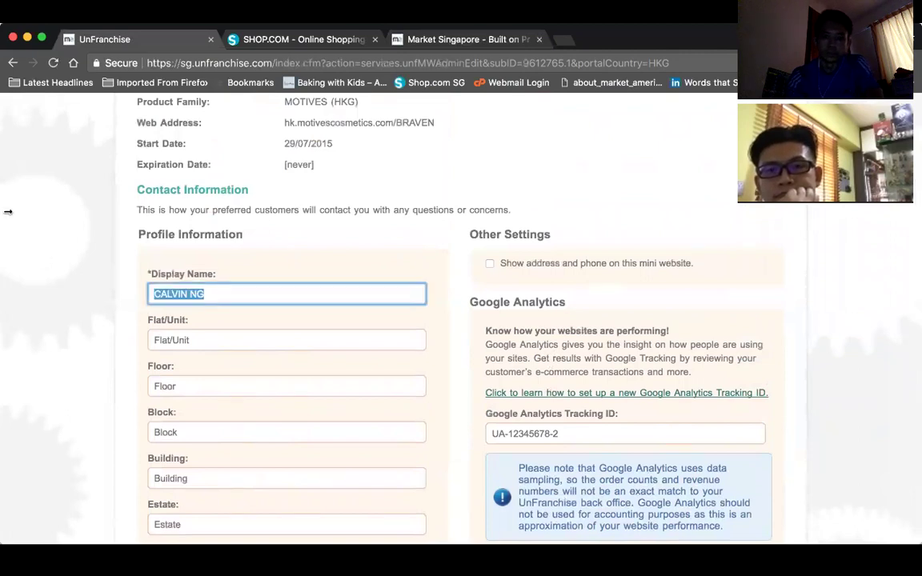
type("HFFA LLP")
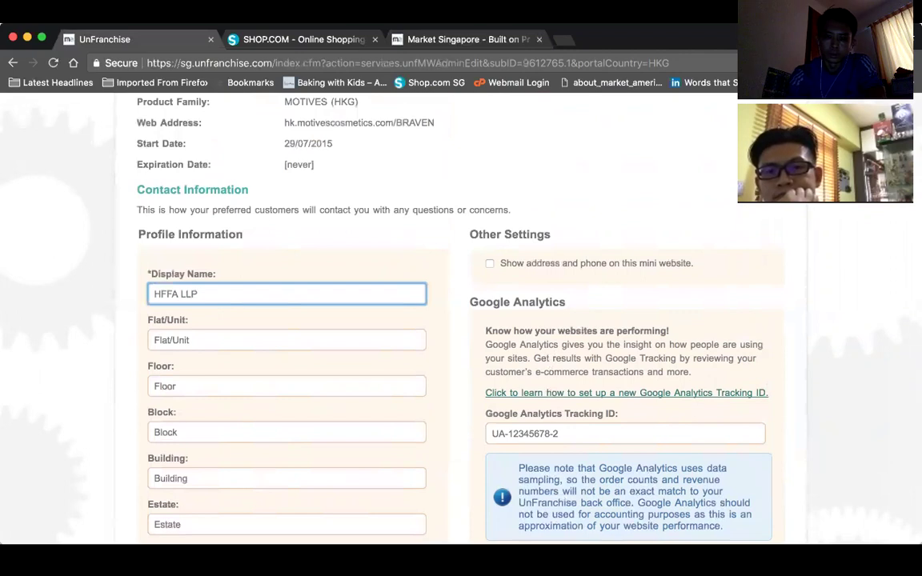
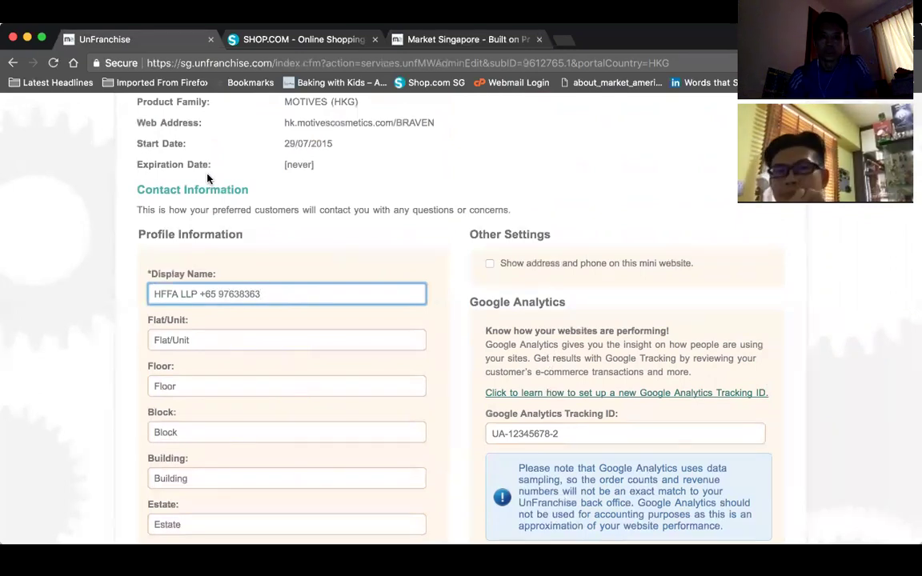
scroll(186, 155, "up", 1)
left_click_drag(436, 186, 285, 182)
key("super+c")
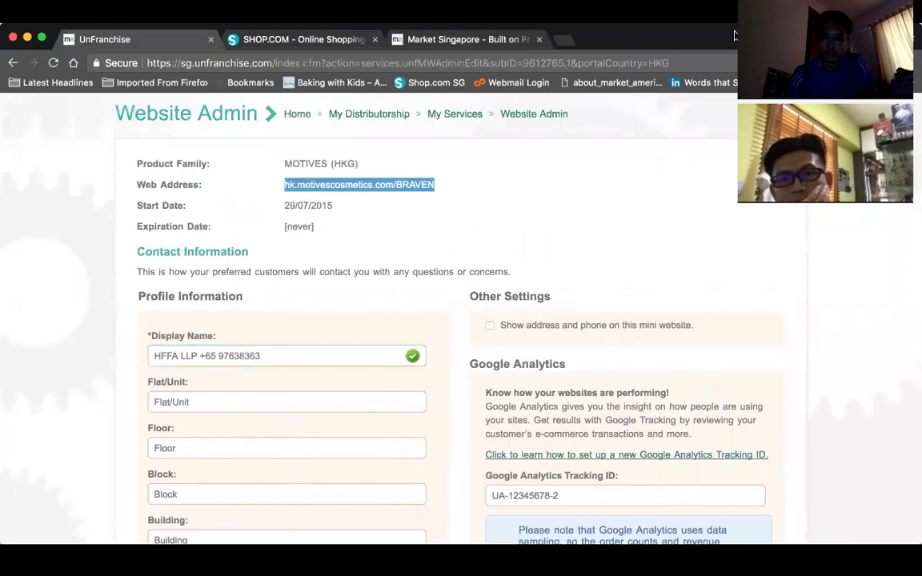
left_click(560, 40)
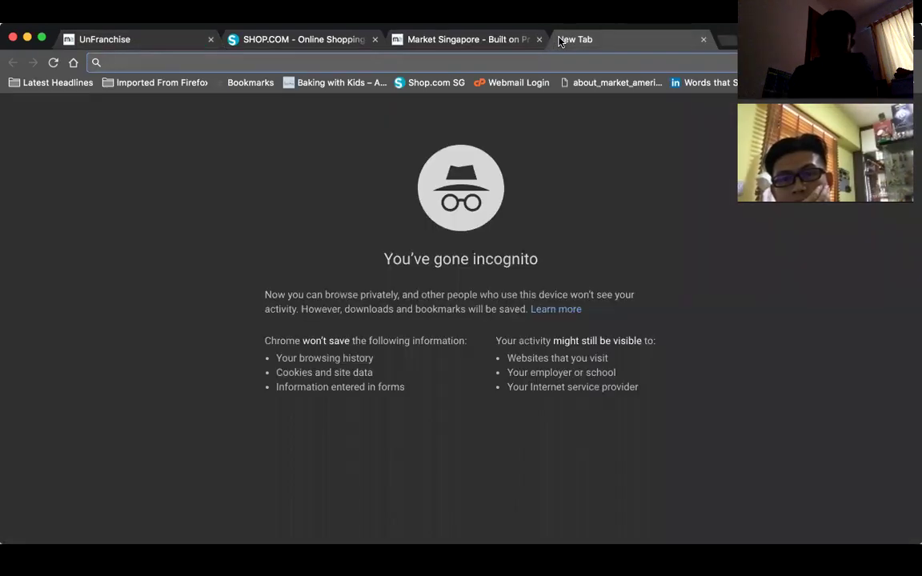
- Load the copied Motives HK mini-website address in the private tab, then return to the admin form
key("super+v")
key("Return")
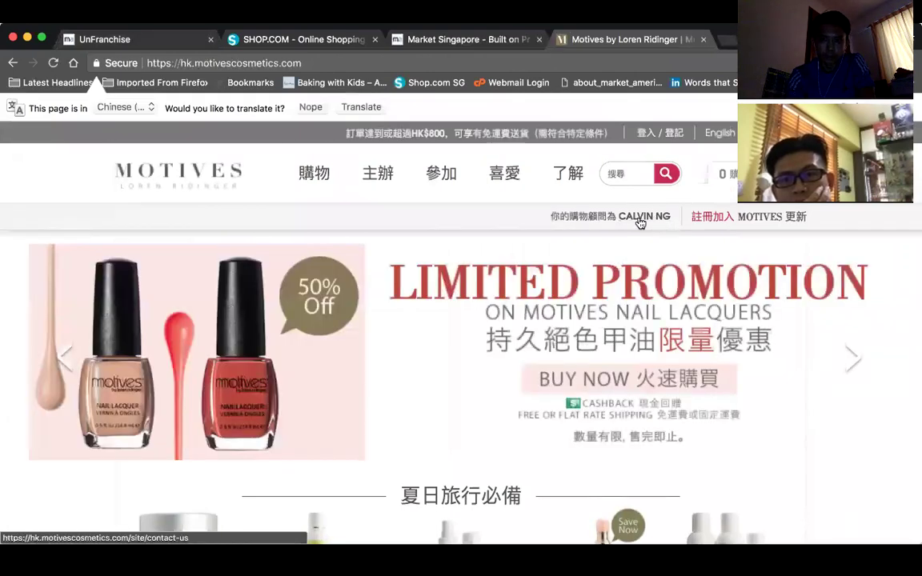
left_click(474, 38)
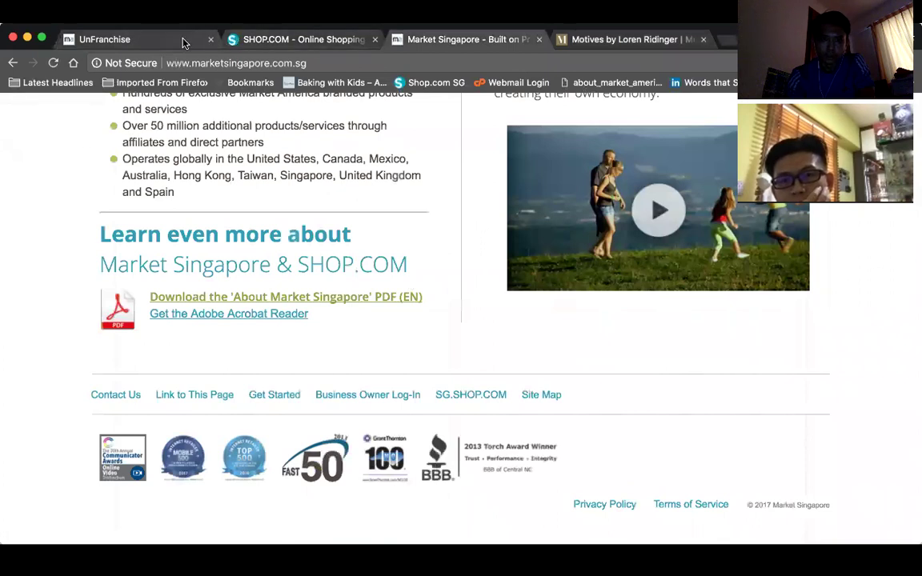
left_click(137, 34)
scroll(373, 268, "down", 10)
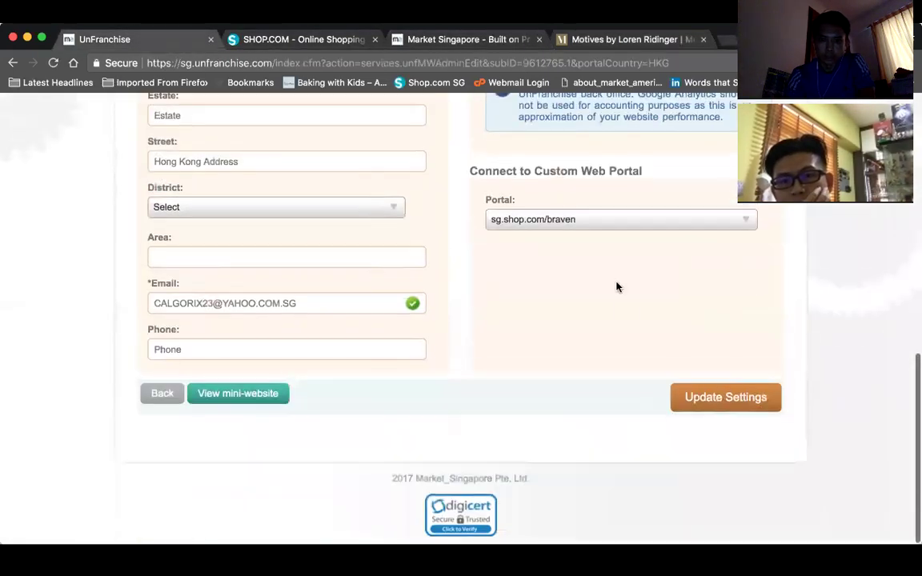
- Save the Motives (HKG) settings with Update Settings, check the success banner, then return to the Motives storefront
left_click(686, 398)
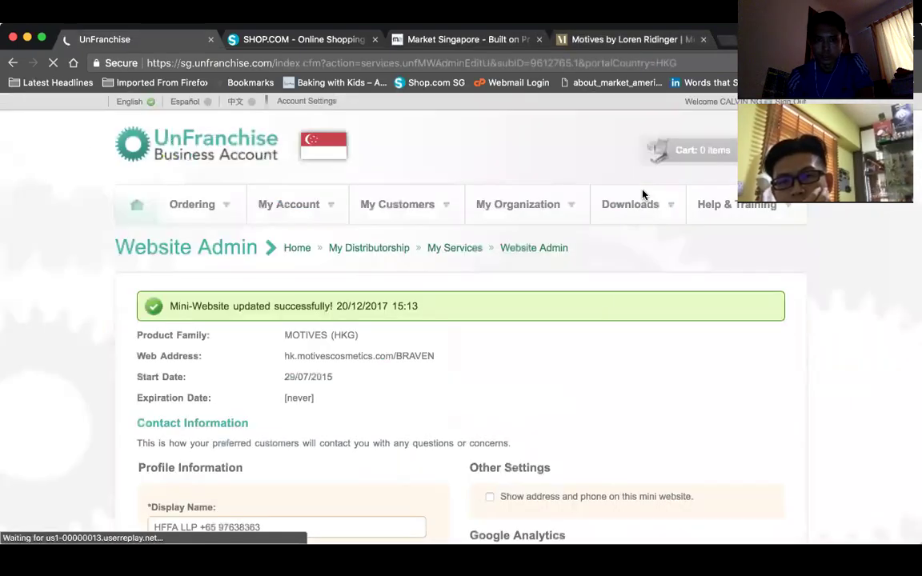
scroll(592, 344, "down", 3)
scroll(593, 343, "up", 2)
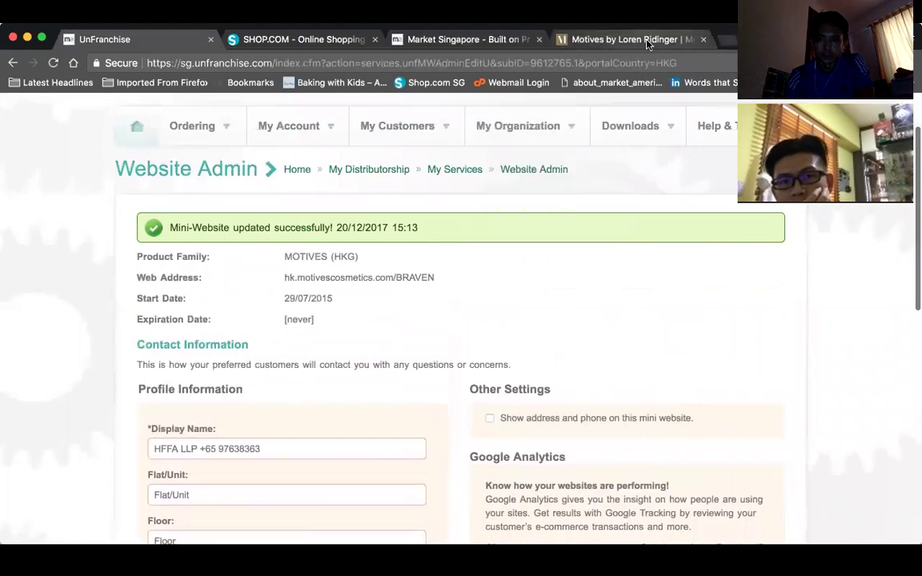
left_click(616, 39)
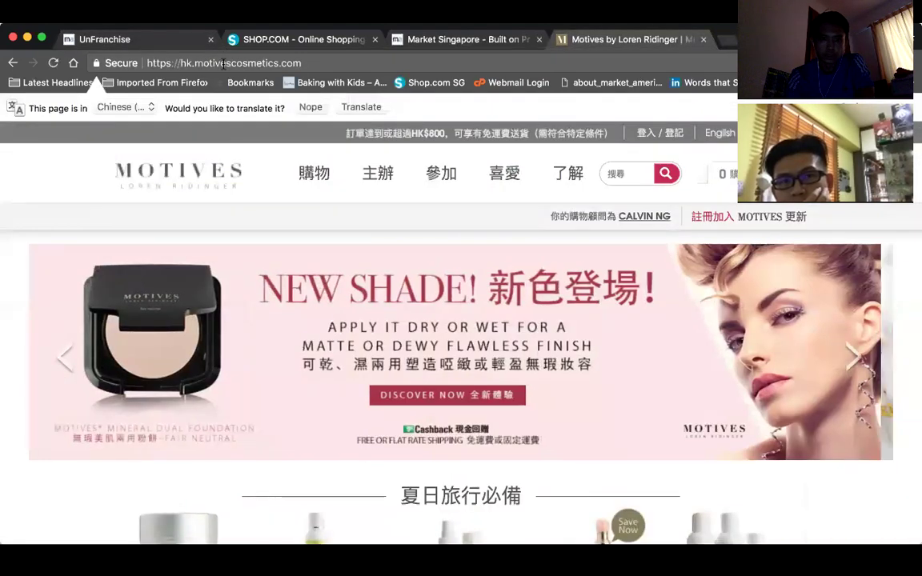
- Reload the Motives HK mini-website address to look for the new advisor name, then close that tab
left_click(224, 62)
key("super+v")
key("Return")
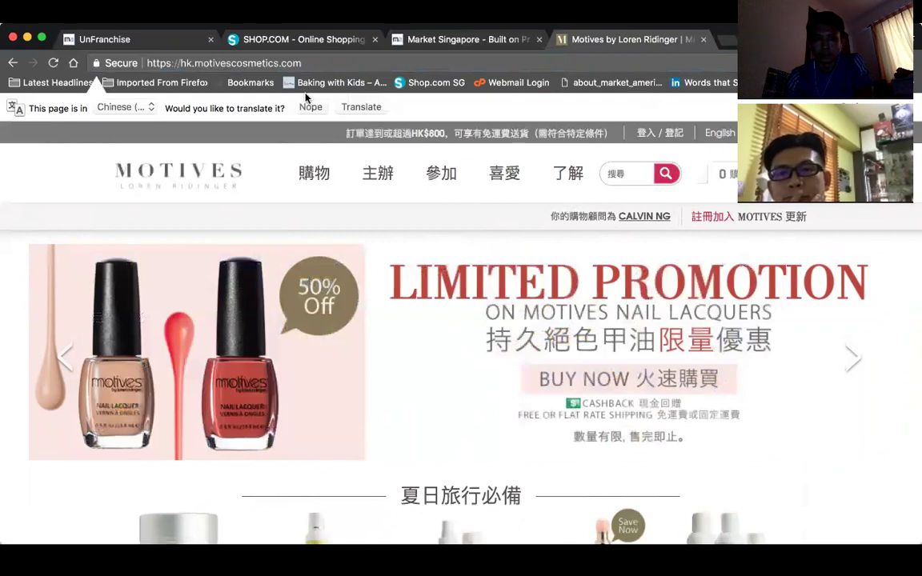
left_click(706, 41)
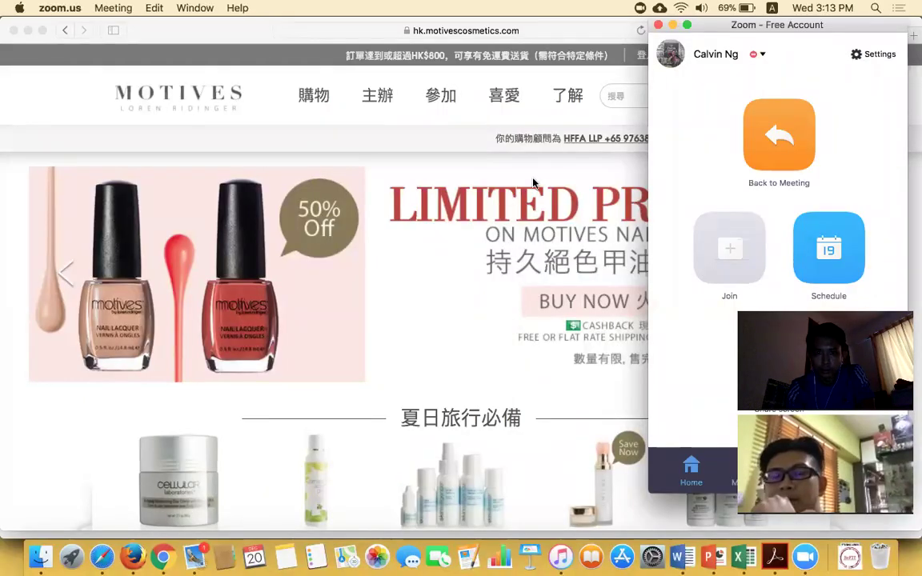
- Minimize the Zoom window and check the Safari storefront lists HFFA LLP with a phone number as advisor
left_click(673, 25)
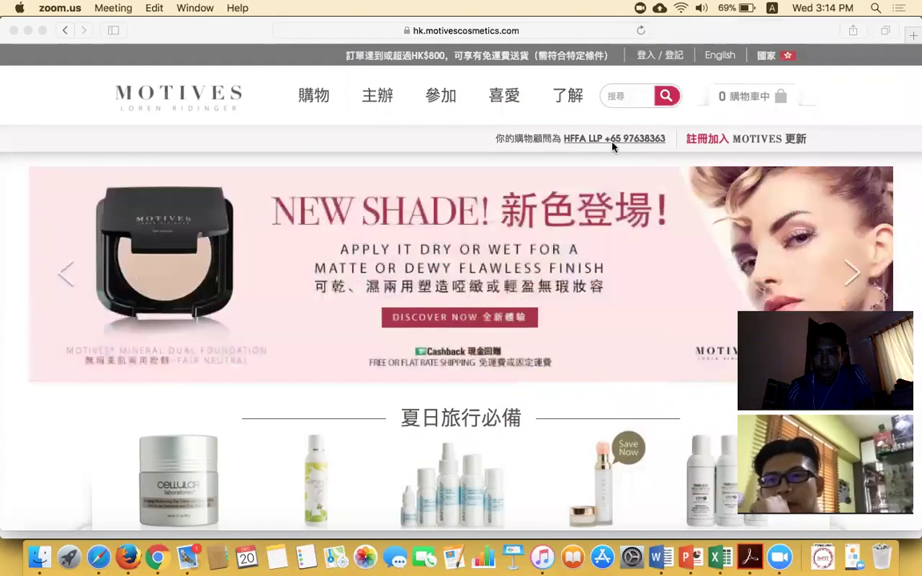
scroll(602, 144, "up", 1)
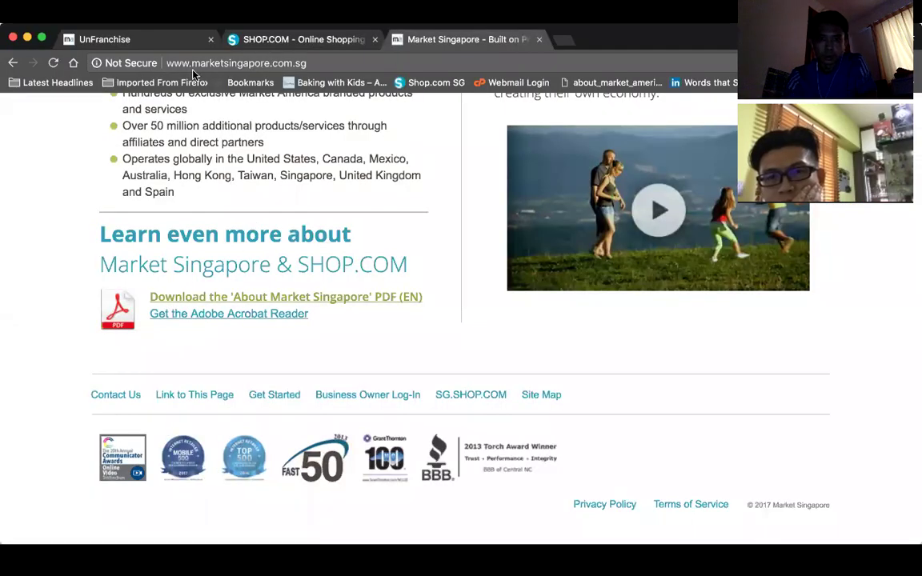
- Open the full Website Listing from Website Admin and select the tw.torchsports.com/braven address
left_click(145, 44)
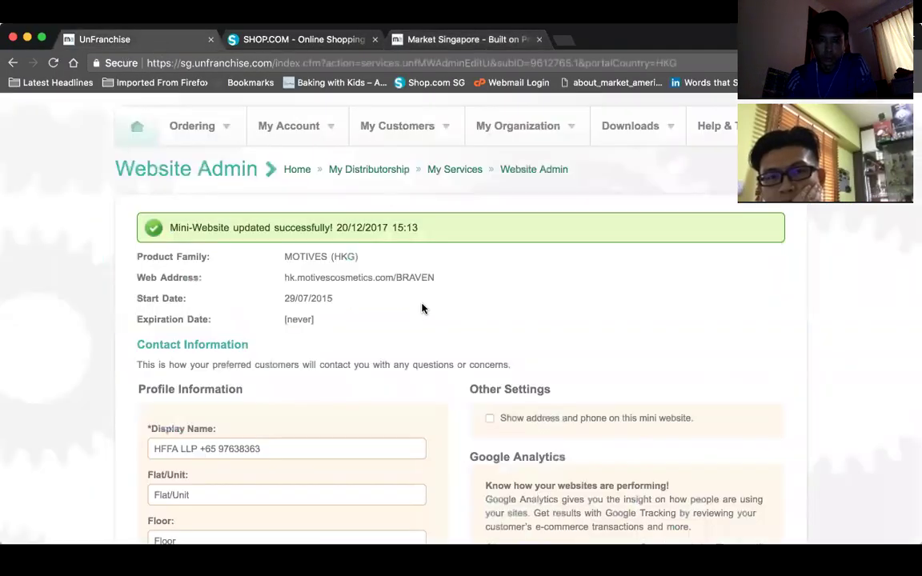
scroll(492, 357, "down", 1)
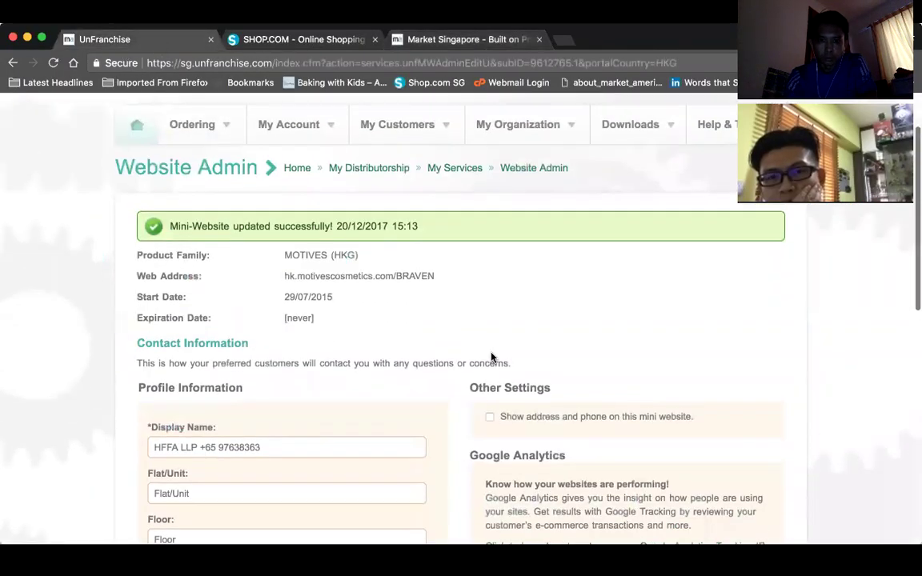
left_click(525, 170)
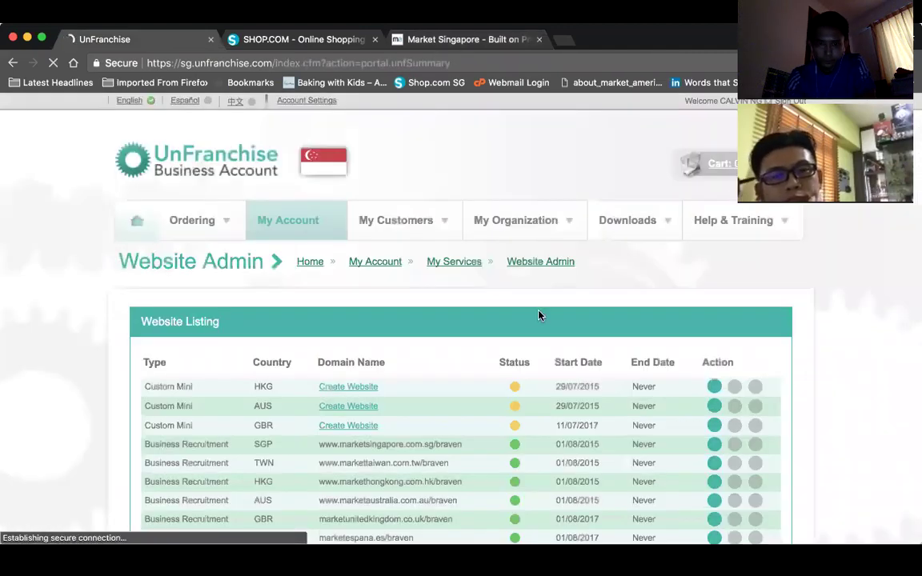
scroll(547, 314, "down", 3)
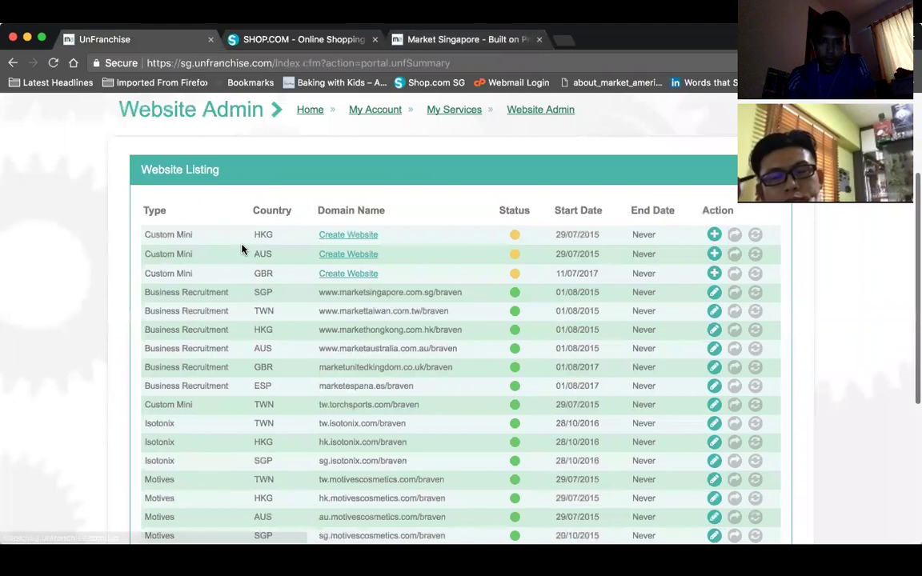
scroll(256, 310, "down", 2)
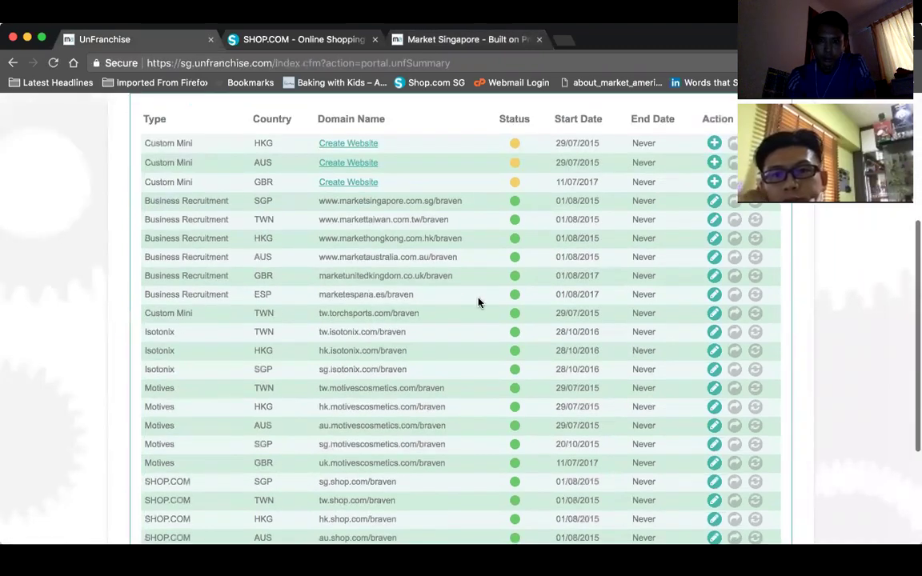
scroll(479, 303, "down", 2)
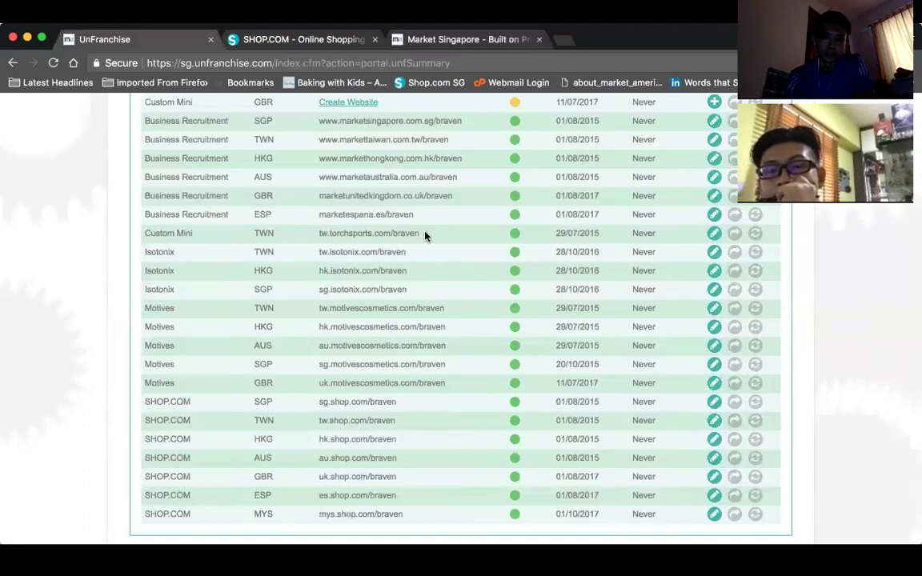
left_click_drag(420, 234, 324, 234)
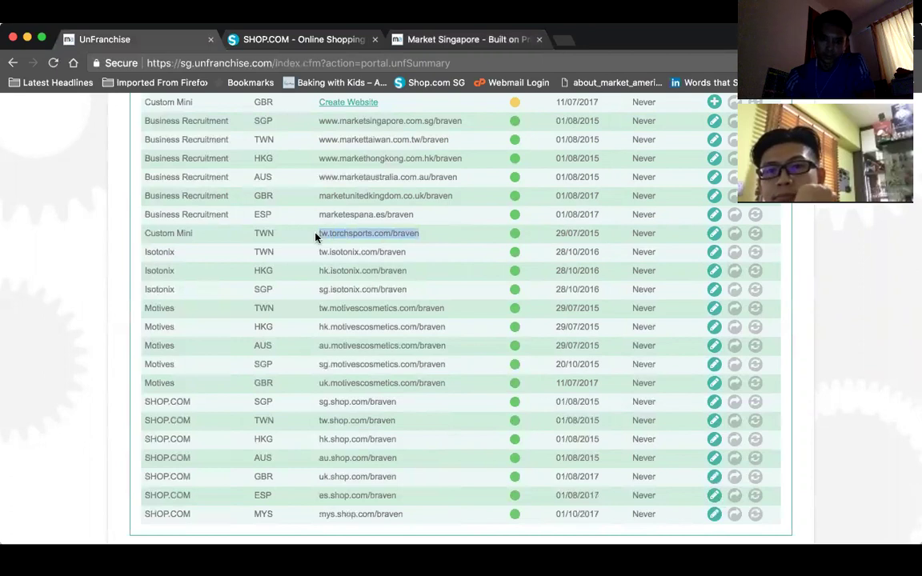
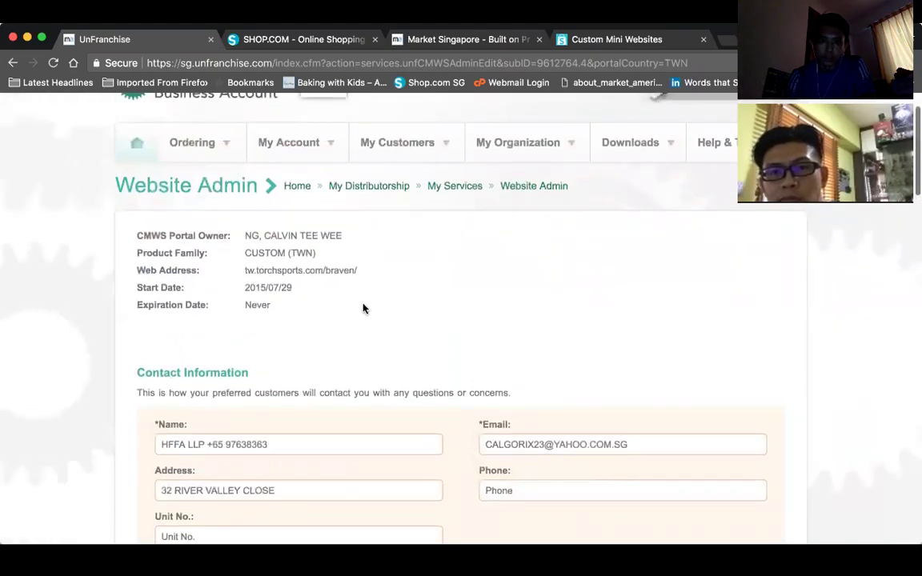
- Choose the Pet Care layout for the mini-website and review its pet-health preview
scroll(362, 309, "down", 12)
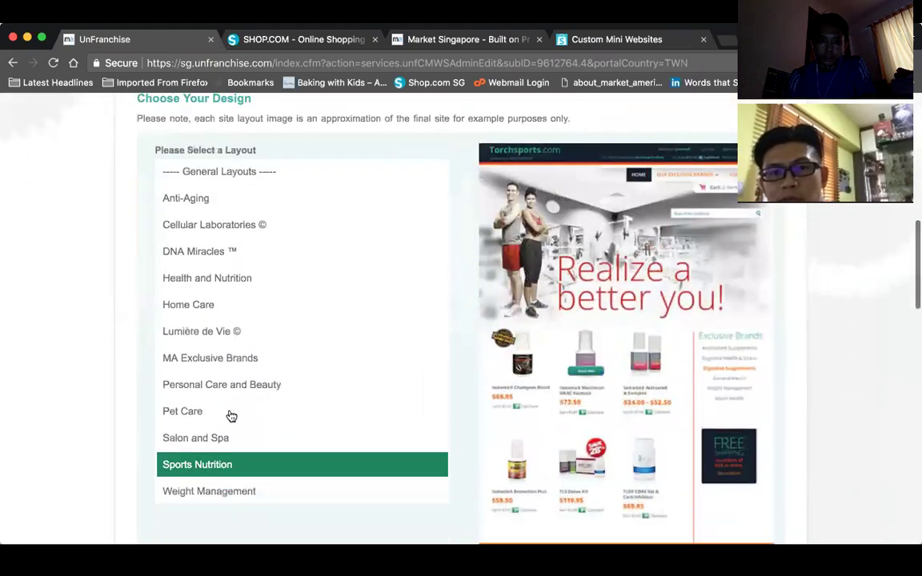
left_click(203, 414)
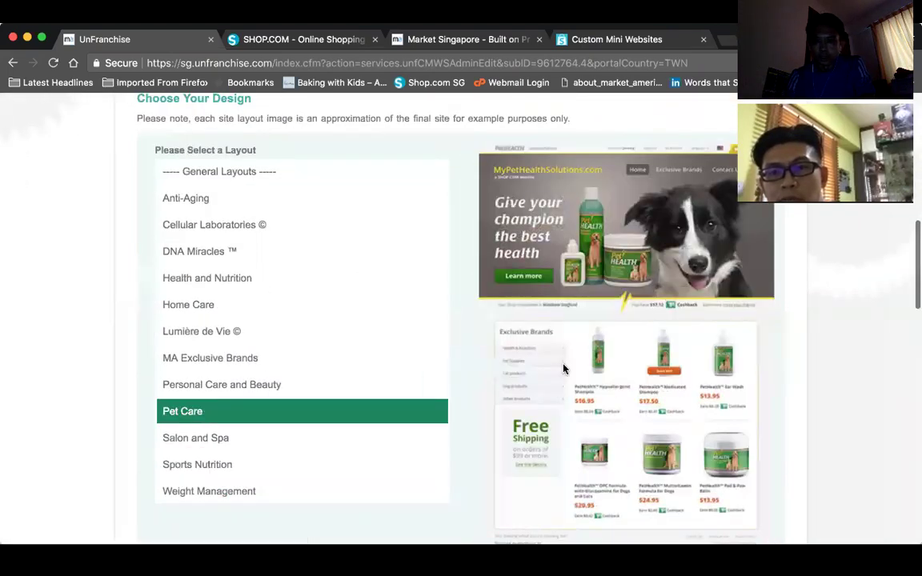
scroll(563, 368, "down", 2)
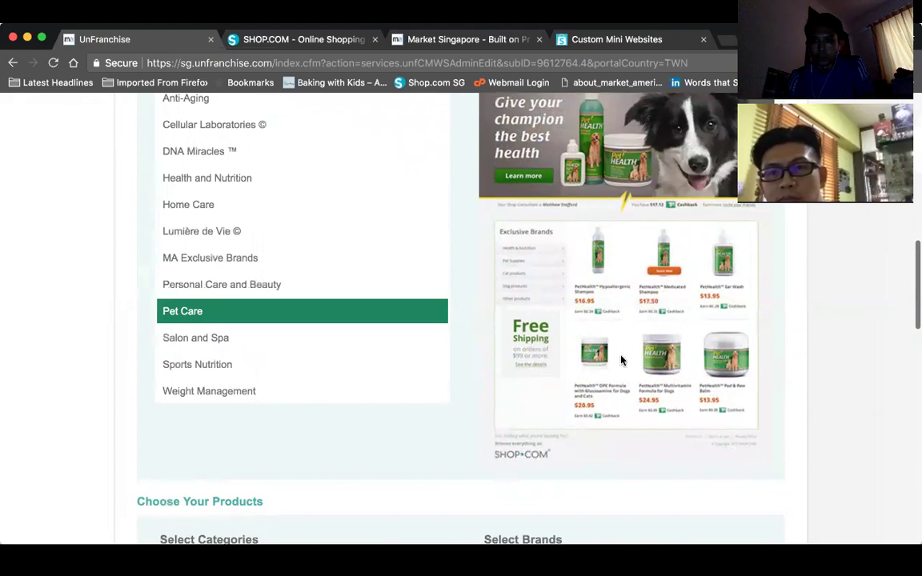
scroll(561, 328, "down", 7)
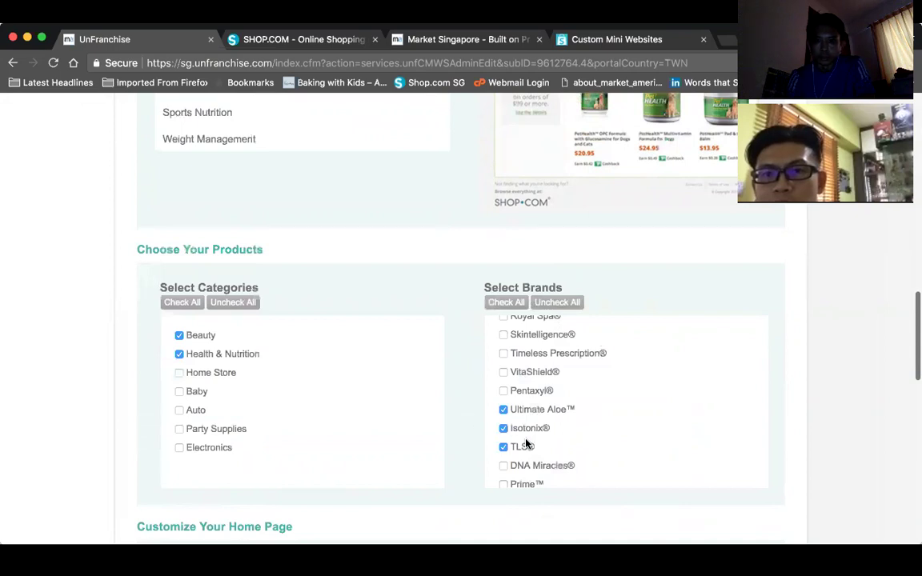
scroll(631, 411, "down", 10)
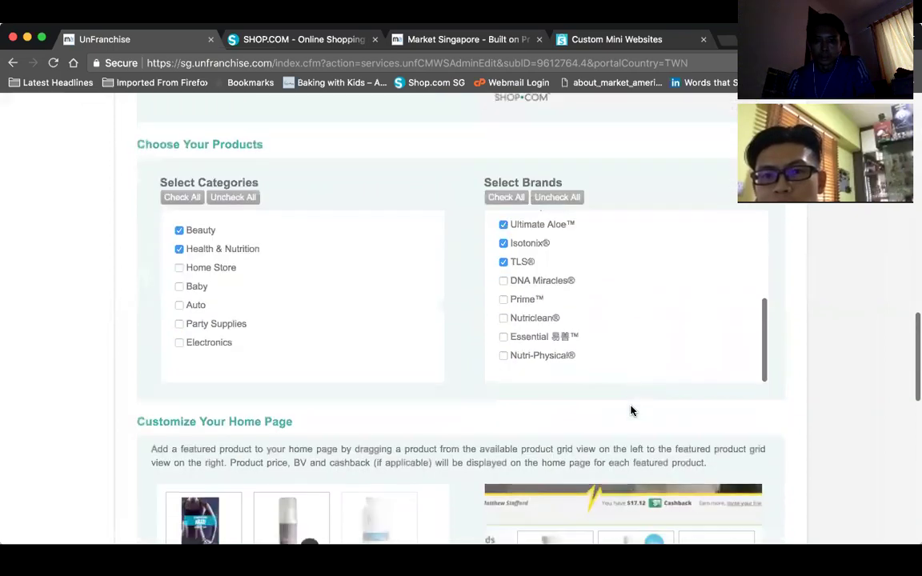
scroll(631, 411, "up", 2)
scroll(632, 412, "down", 3)
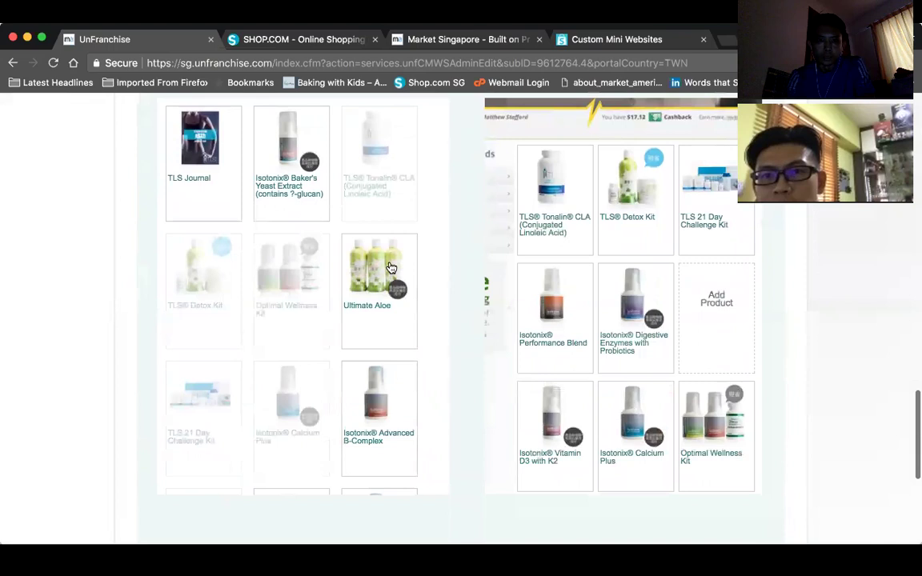
- Show the list of available domains for the mini-website
mouse_move(568, 329)
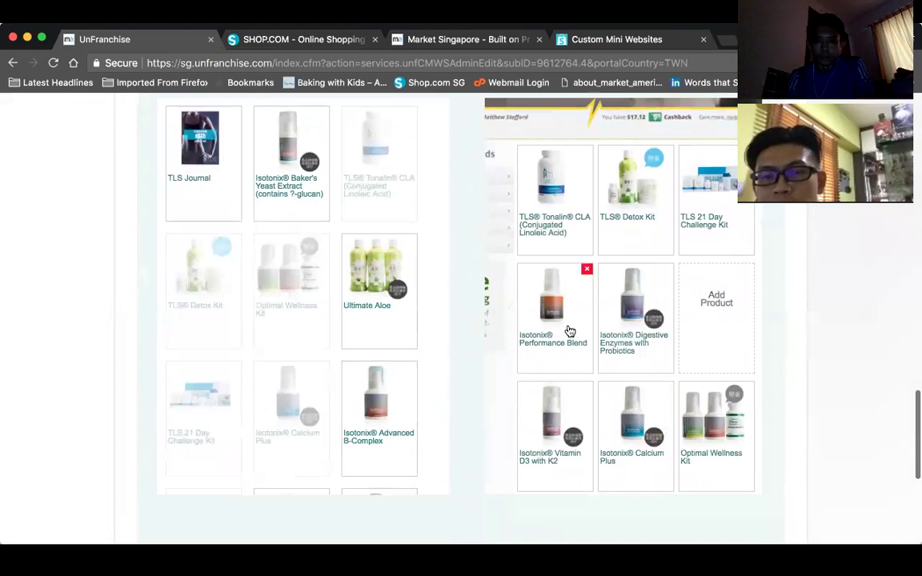
scroll(569, 329, "down", 4)
scroll(568, 329, "down", 4)
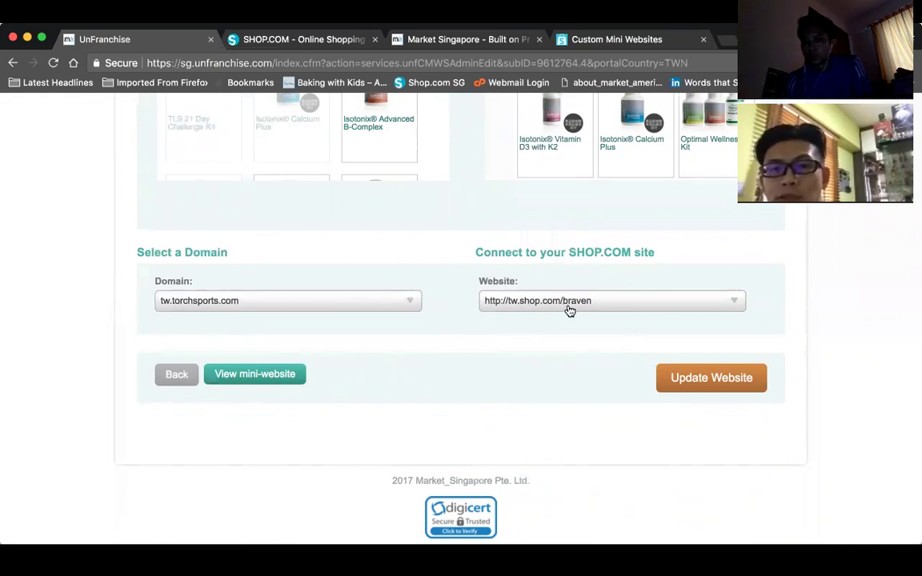
scroll(524, 356, "up", 3)
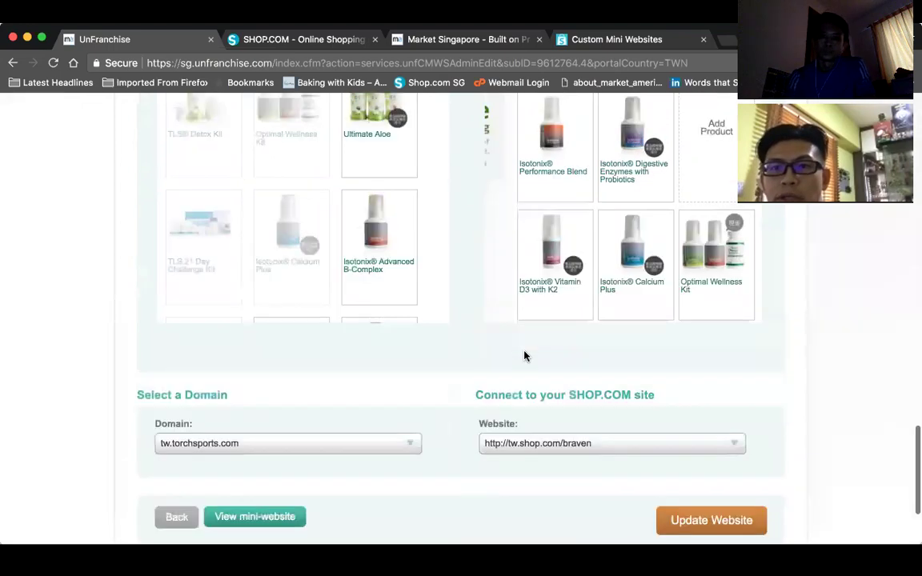
left_click(318, 443)
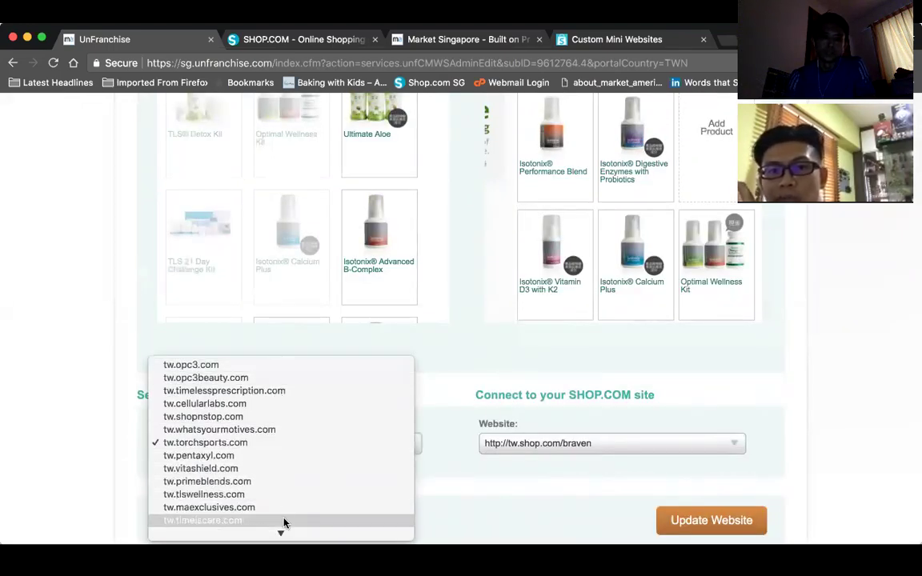
- Close the domain list, leaving tw.torchsports.com as the mini-website's domain
scroll(276, 465, "down", 2)
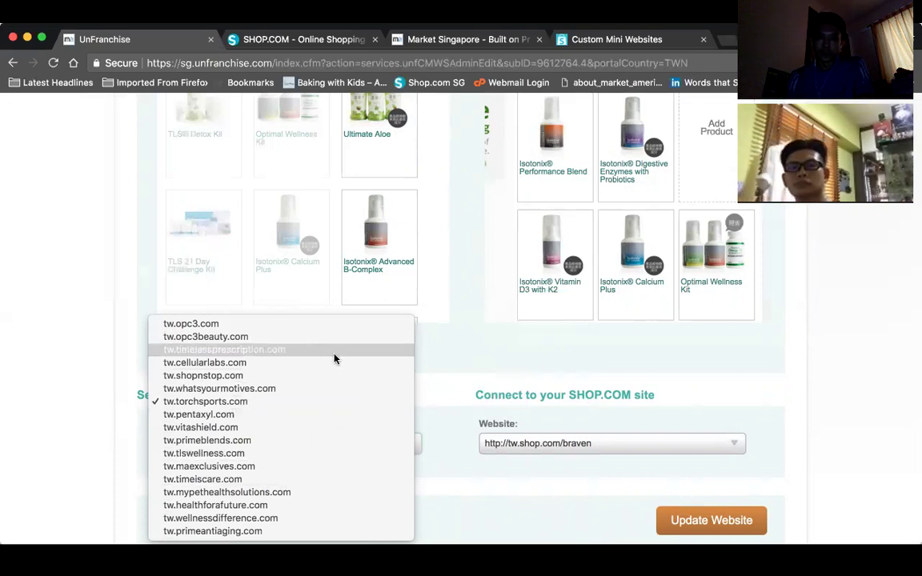
left_click(438, 376)
scroll(441, 376, "up", 10)
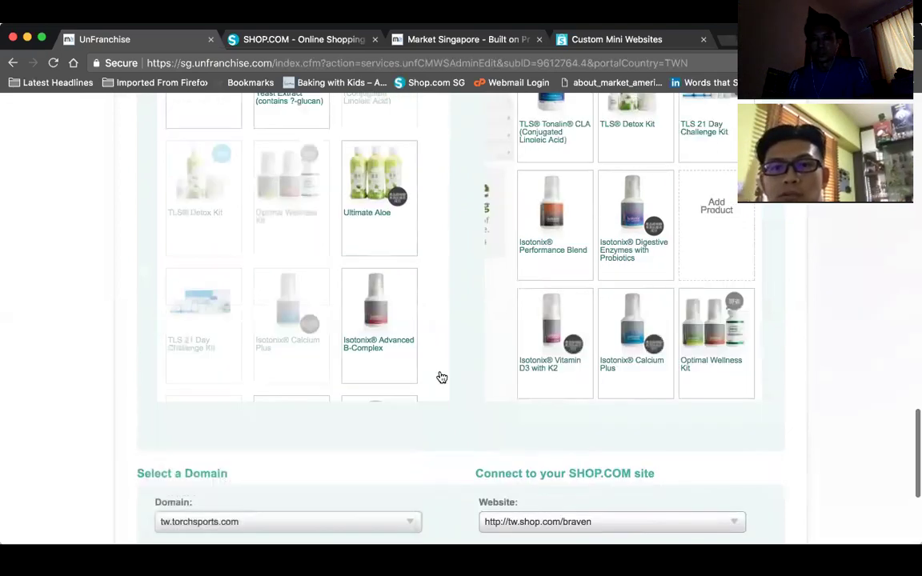
scroll(441, 377, "up", 5)
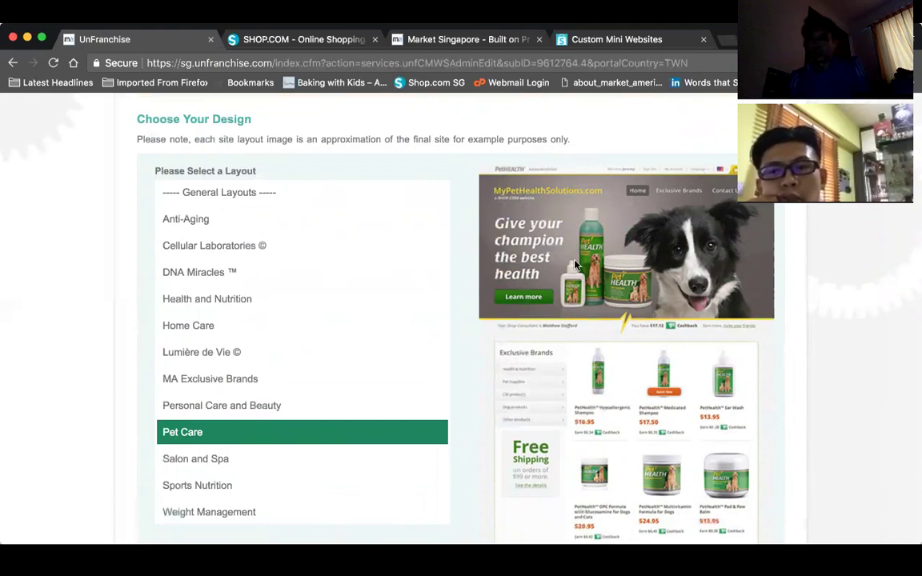
scroll(575, 265, "up", 10)
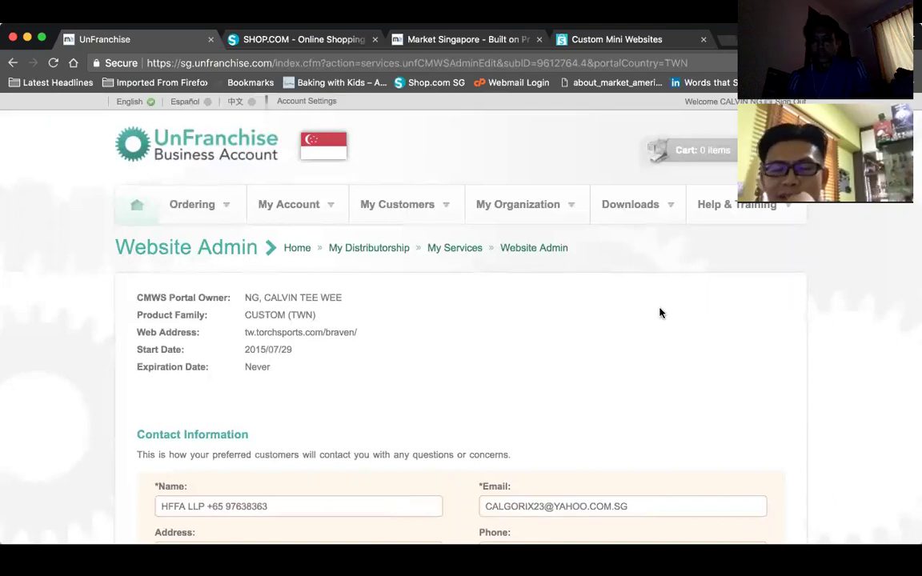
scroll(659, 313, "down", 5)
scroll(660, 313, "down", 3)
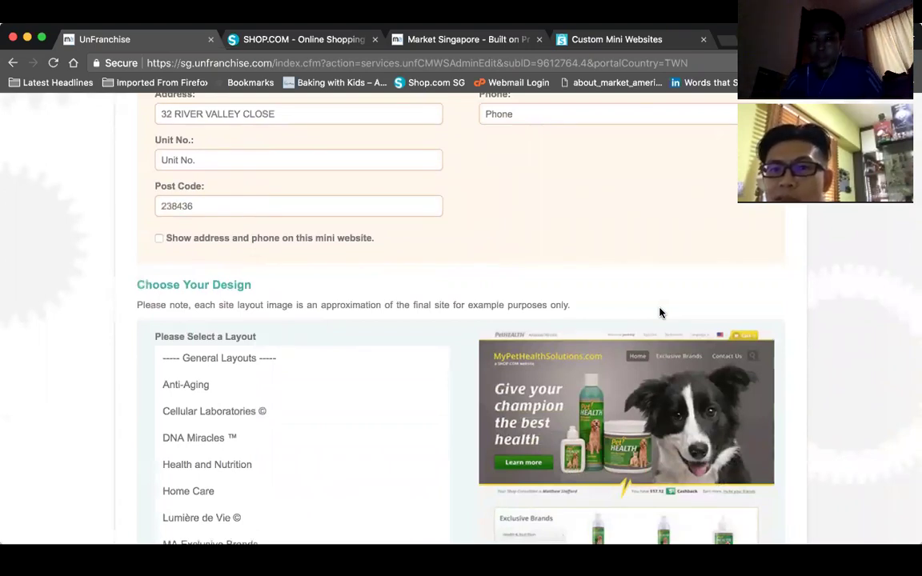
scroll(569, 217, "up", 6)
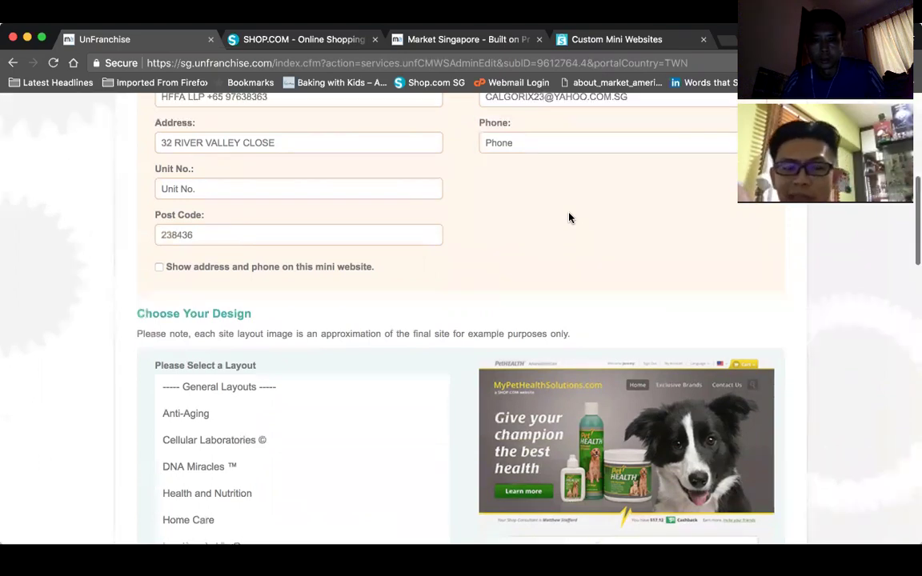
mouse_move(569, 210)
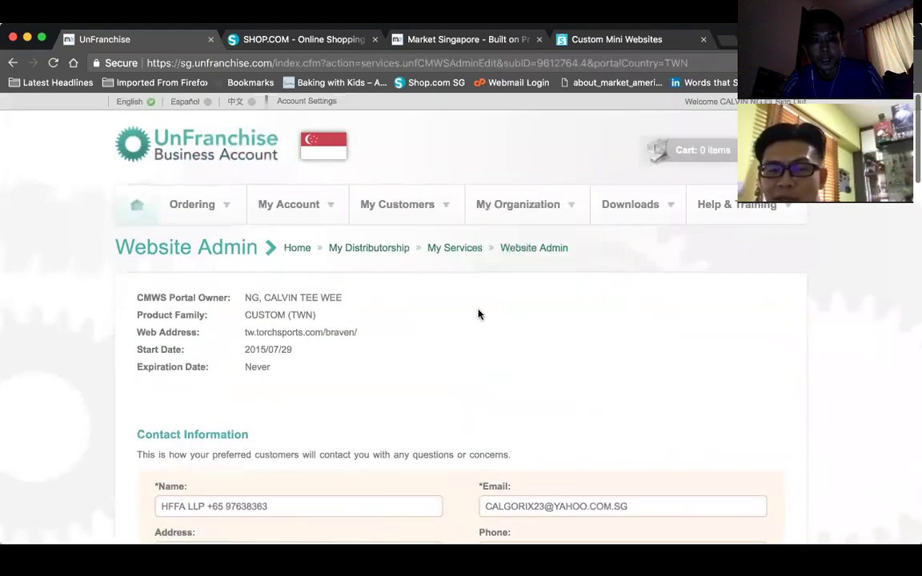
scroll(552, 303, "down", 1)
scroll(551, 303, "down", 18)
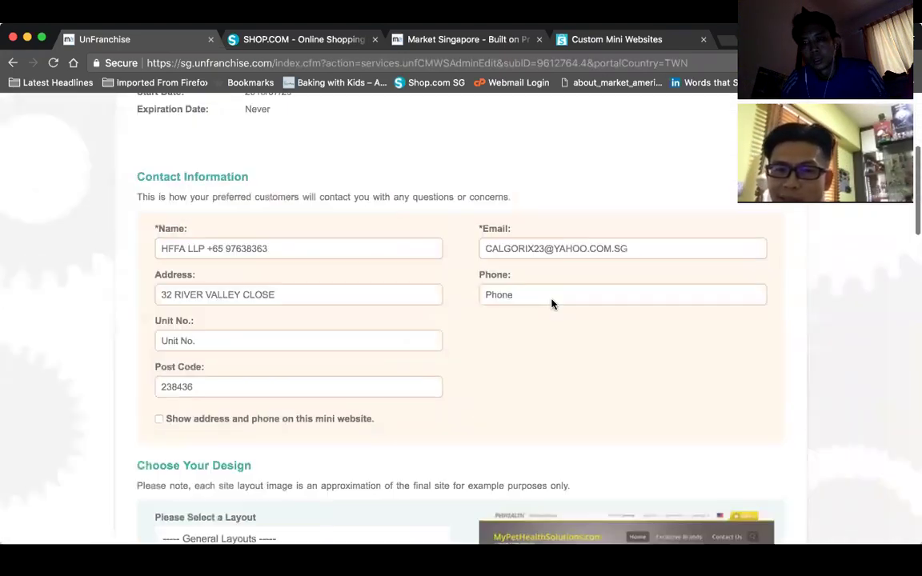
scroll(551, 303, "down", 15)
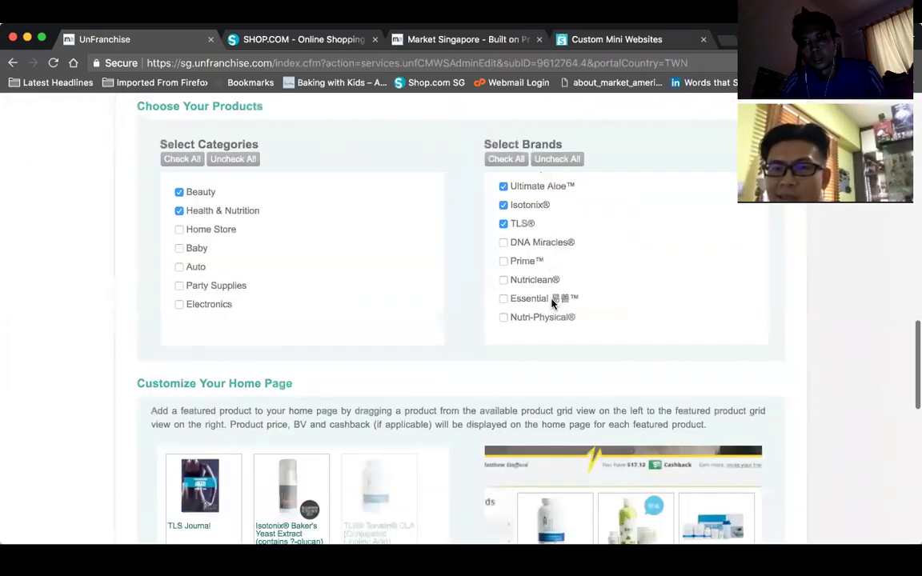
scroll(552, 304, "down", 1)
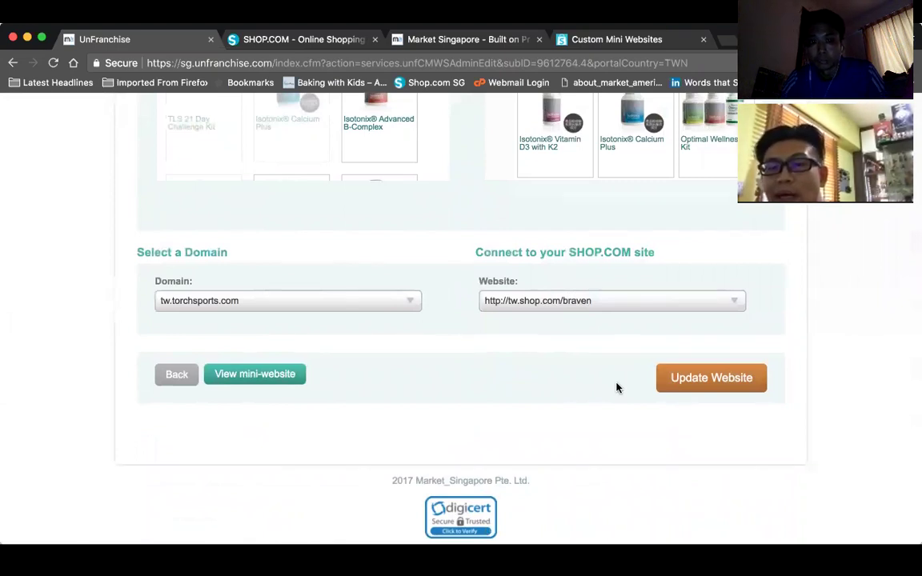
scroll(616, 388, "up", 10)
scroll(616, 388, "up", 15)
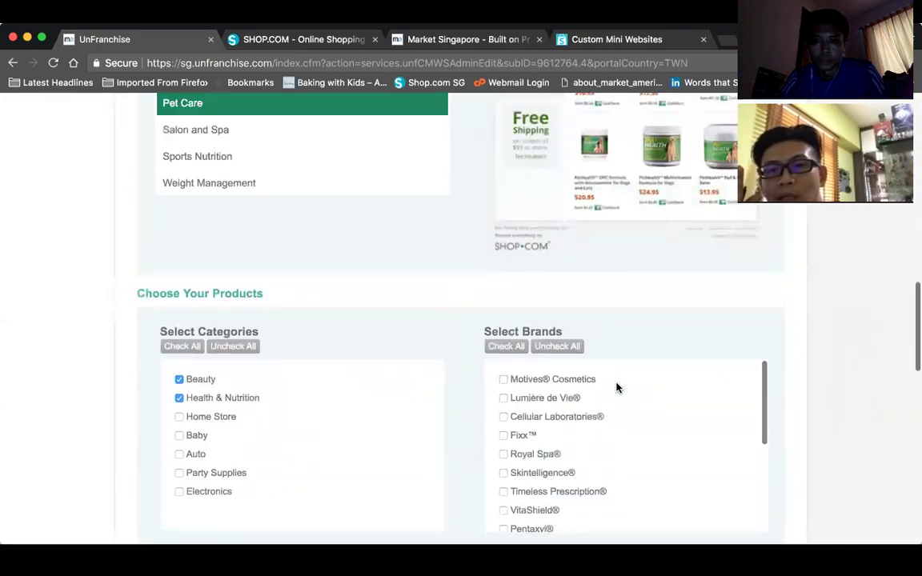
scroll(616, 389, "down", 5)
scroll(617, 388, "down", 5)
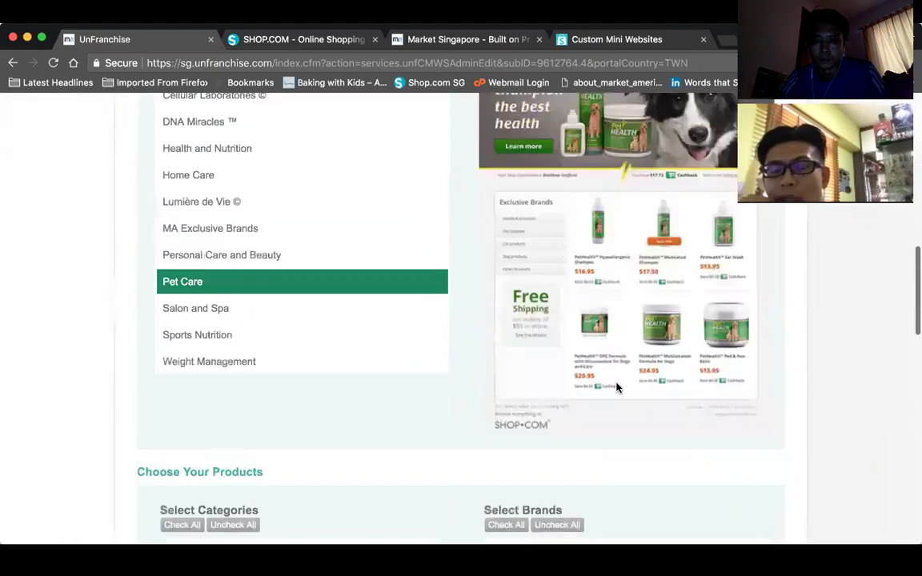
scroll(615, 385, "down", 3)
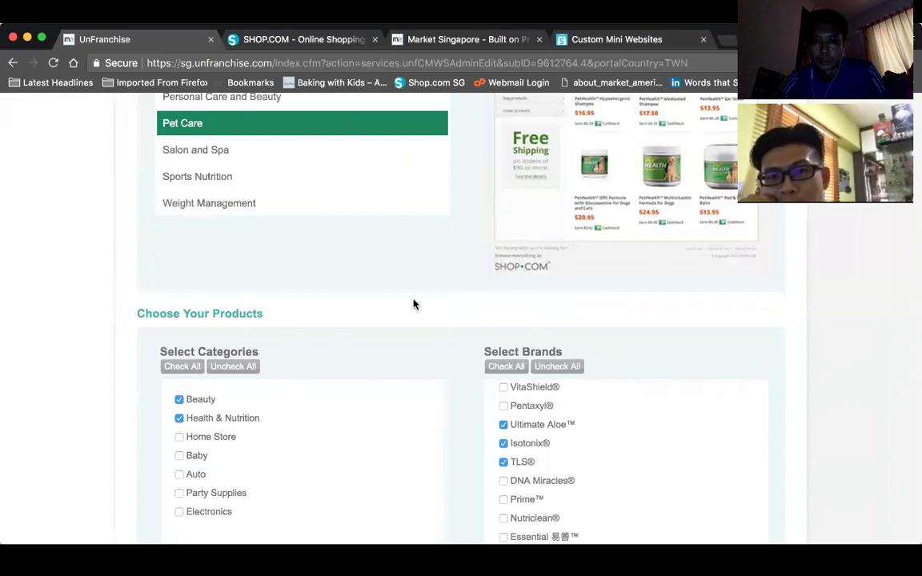
scroll(414, 304, "up", 15)
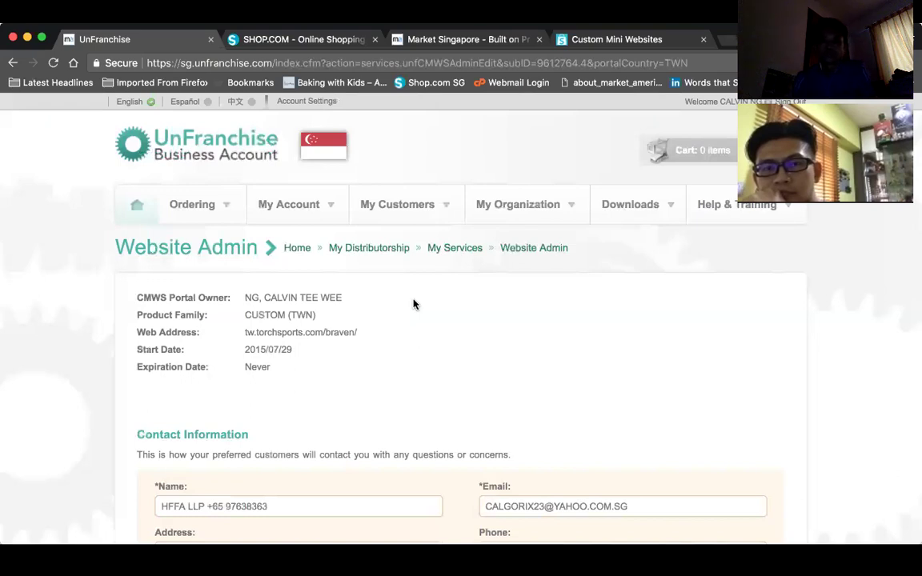
scroll(551, 328, "down", 1)
scroll(550, 327, "up", 1)
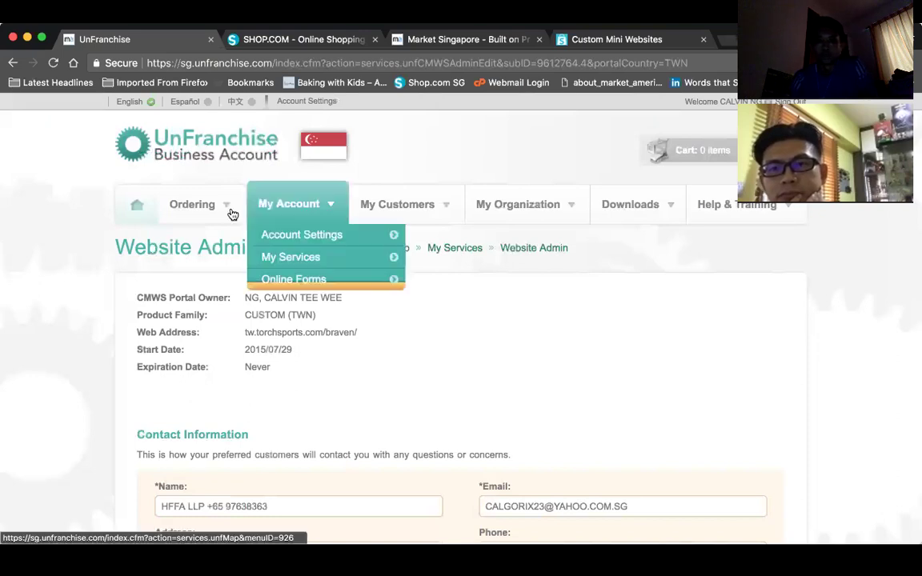
- Bring up the My Customers menu showing its customer tools, including Coupon Admin
mouse_move(206, 208)
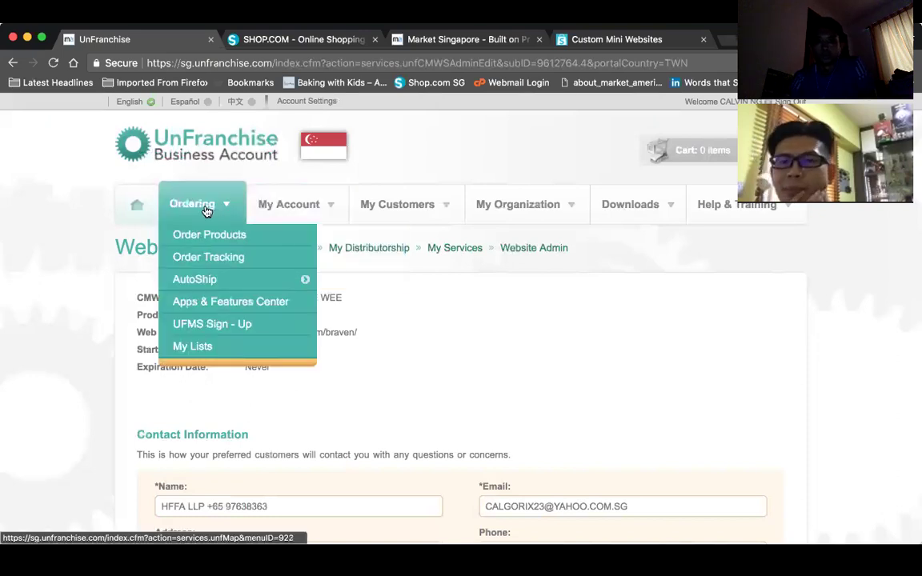
mouse_move(321, 213)
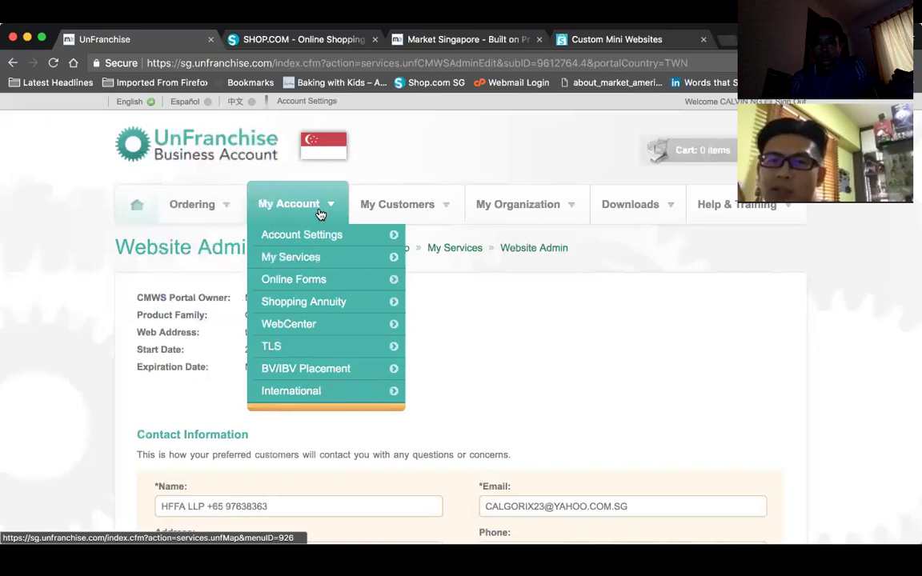
mouse_move(410, 207)
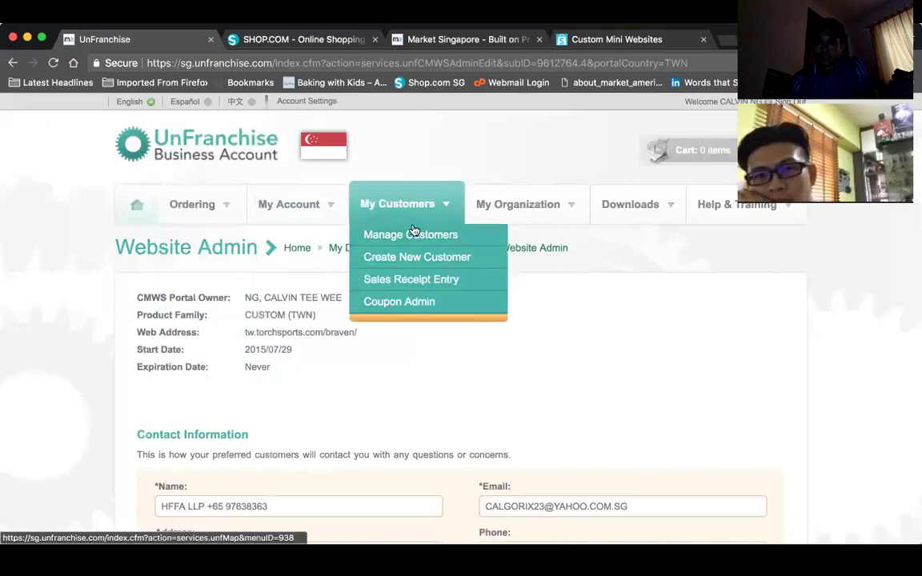
scroll(510, 395, "down", 5)
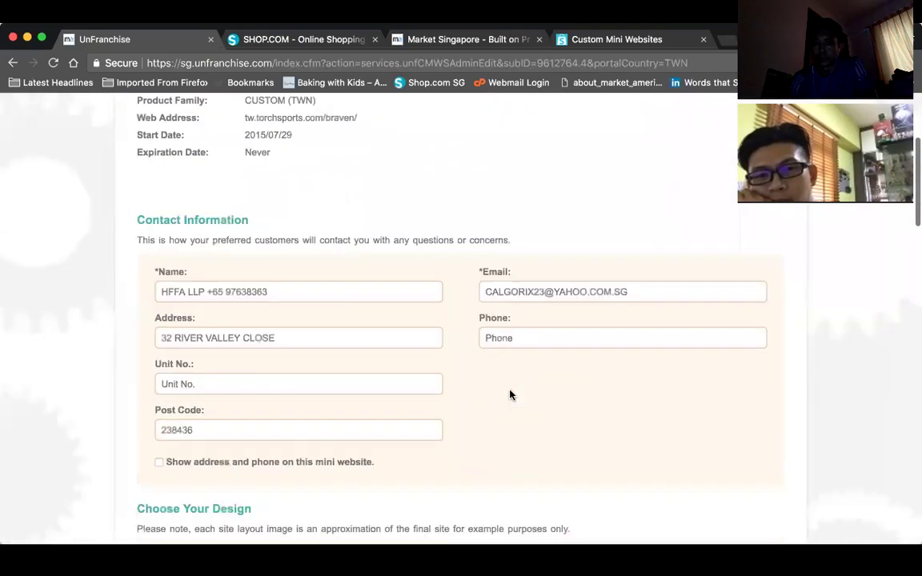
scroll(510, 394, "up", 5)
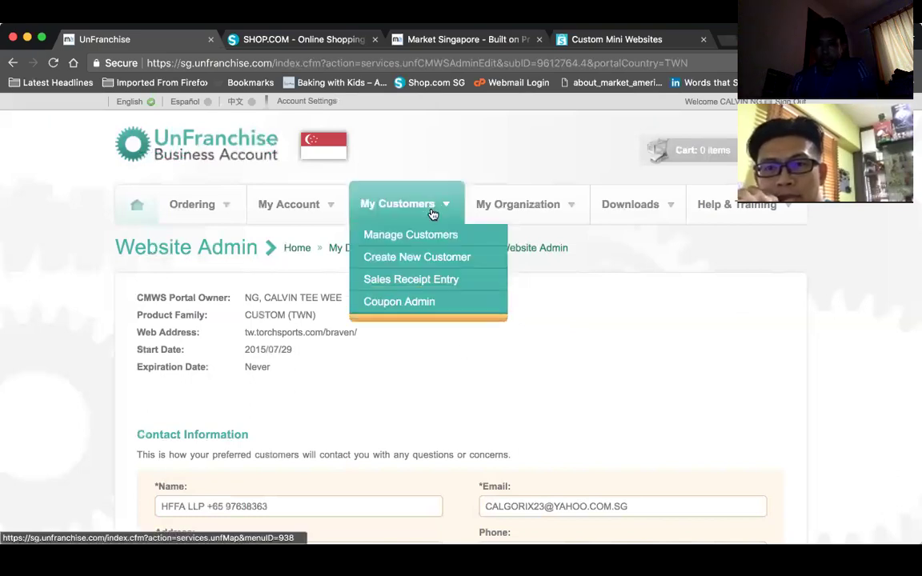
- Open Coupon Management, review coupons 10OFFMA through 25OFFMA, and open 15OFFMA's site selection
left_click(409, 312)
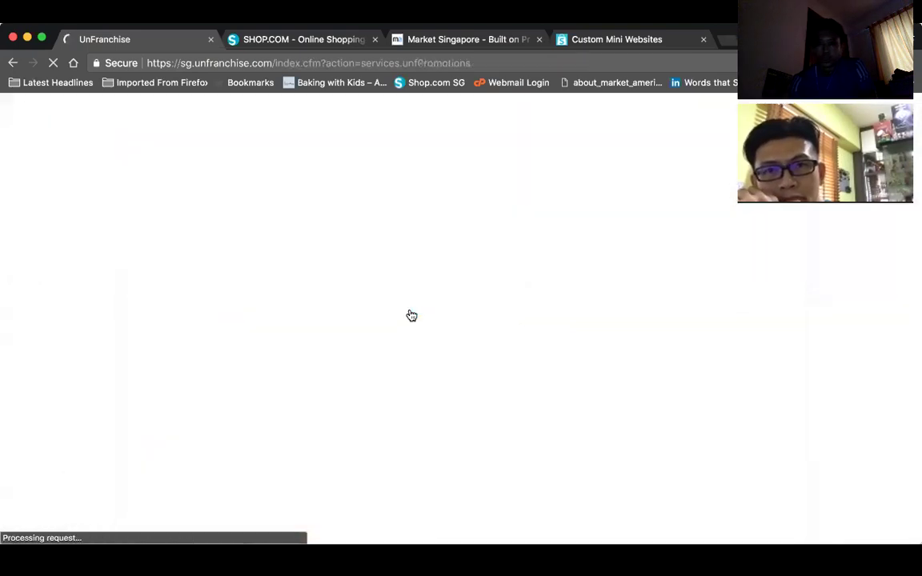
scroll(485, 362, "down", 5)
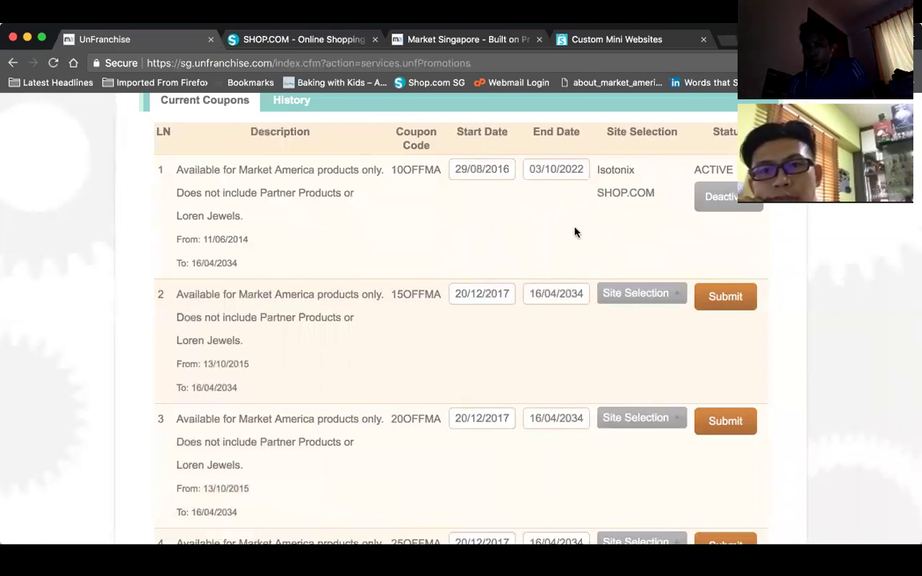
scroll(382, 281, "down", 3)
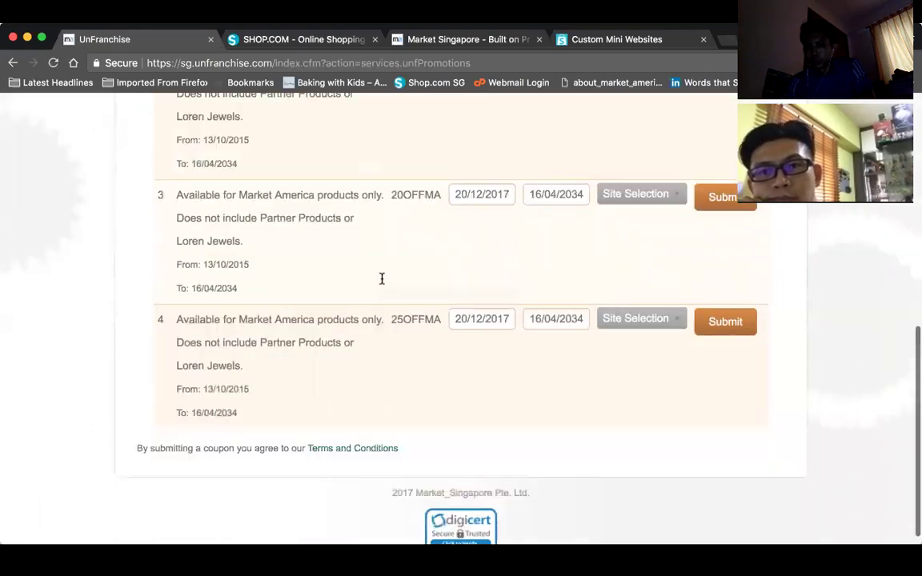
scroll(381, 282, "up", 5)
scroll(381, 282, "down", 3)
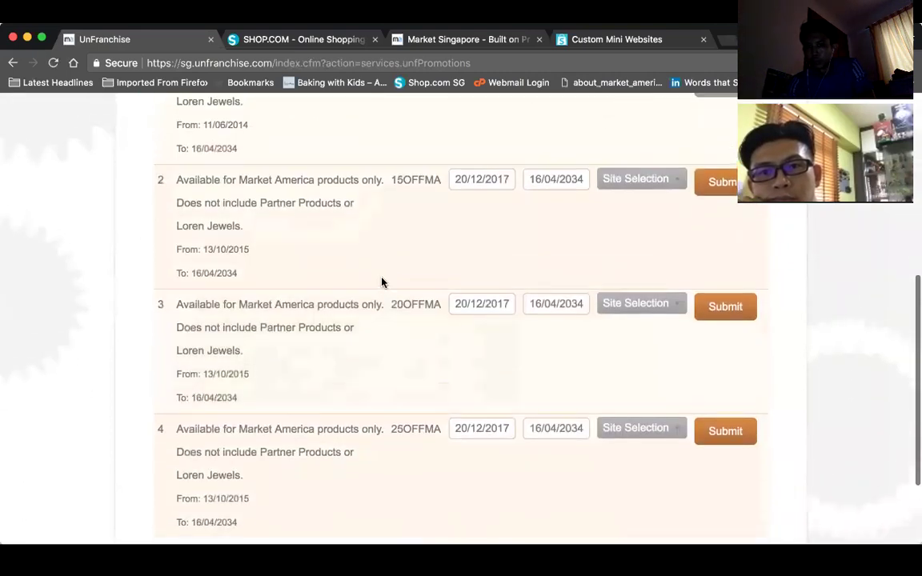
scroll(390, 302, "down", 2)
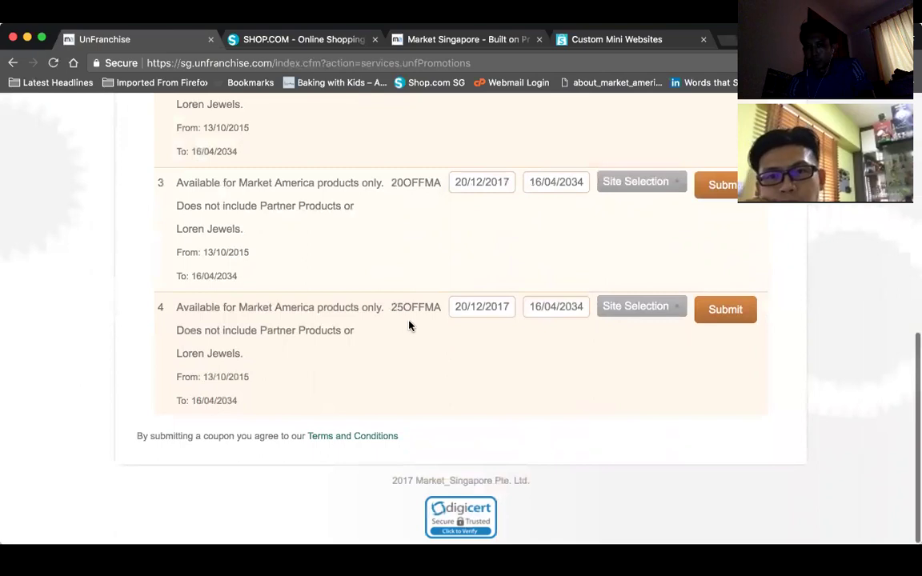
scroll(413, 325, "up", 3)
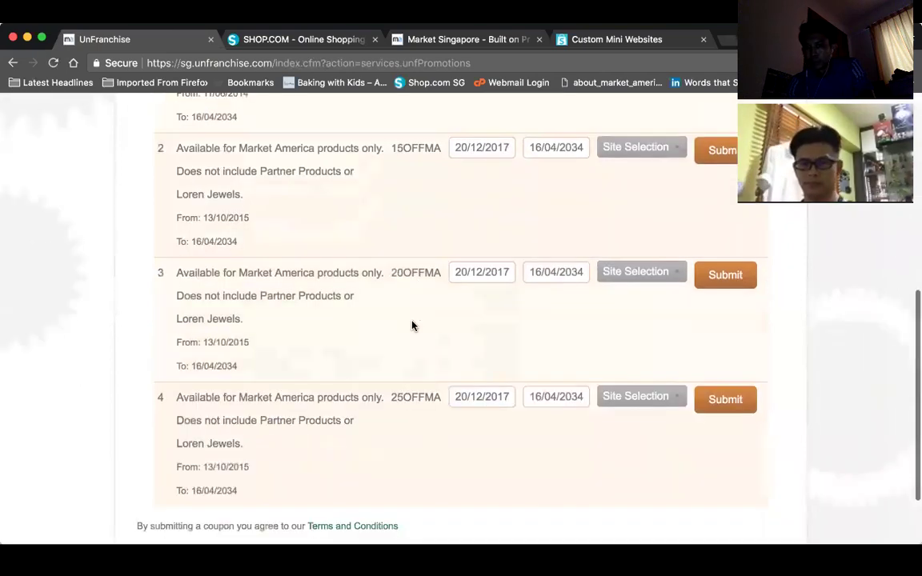
scroll(412, 325, "down", 1)
scroll(412, 325, "up", 2)
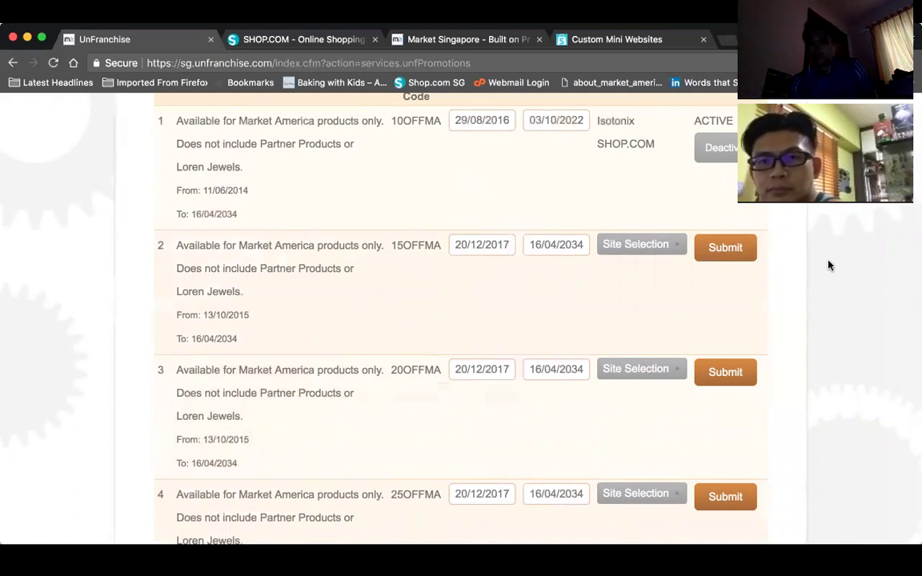
left_click(659, 244)
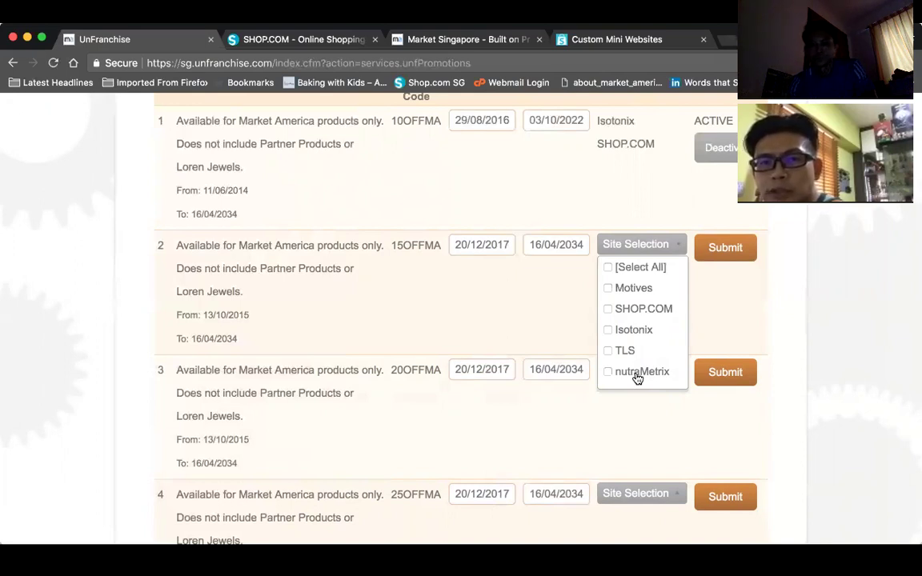
- Apply the 15OFFMA coupon to all sites with end date 01/01/2018 and submit it
left_click(607, 268)
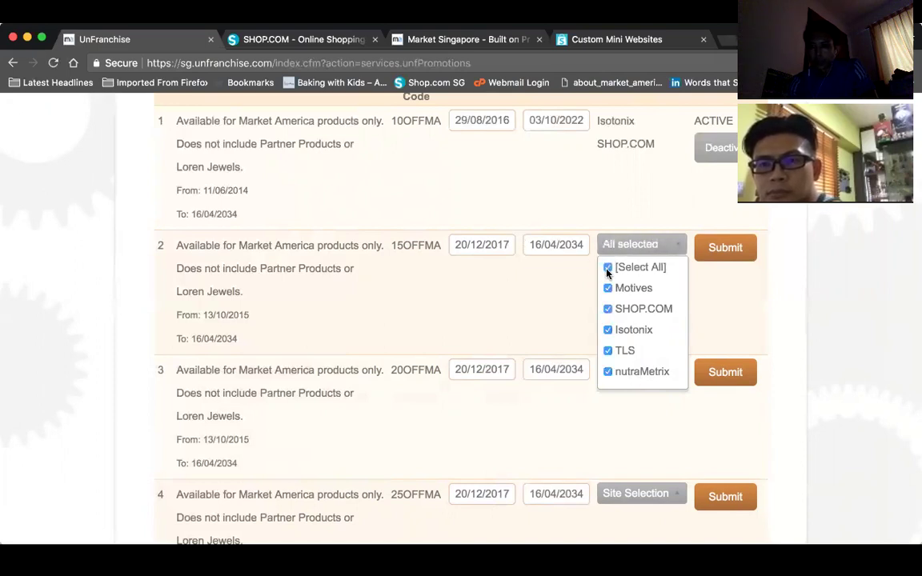
left_click(554, 248)
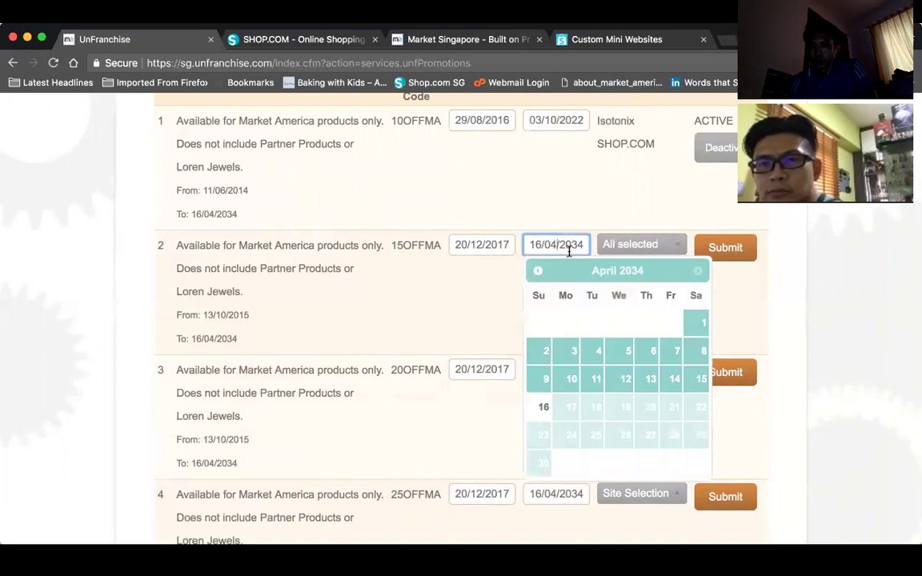
left_click_drag(583, 244, 573, 244)
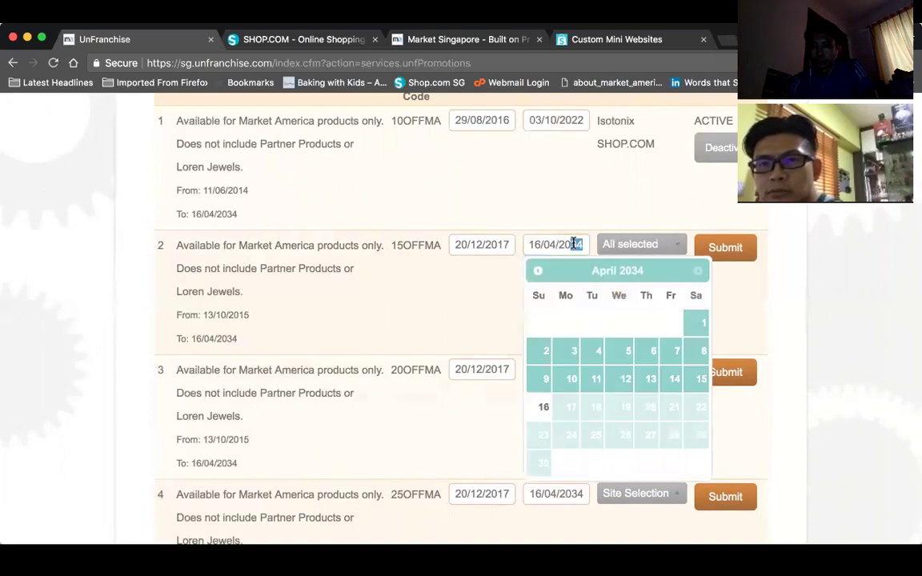
type("1")
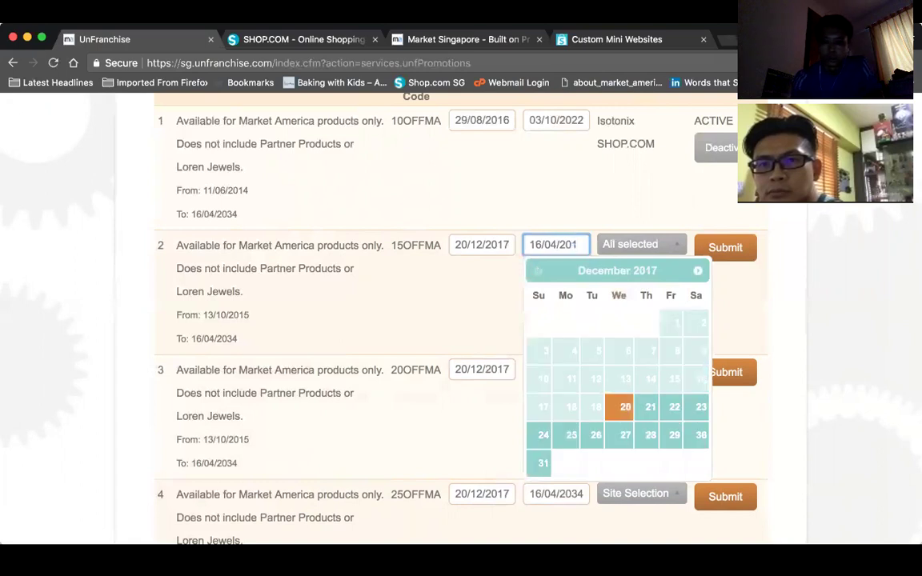
type("8")
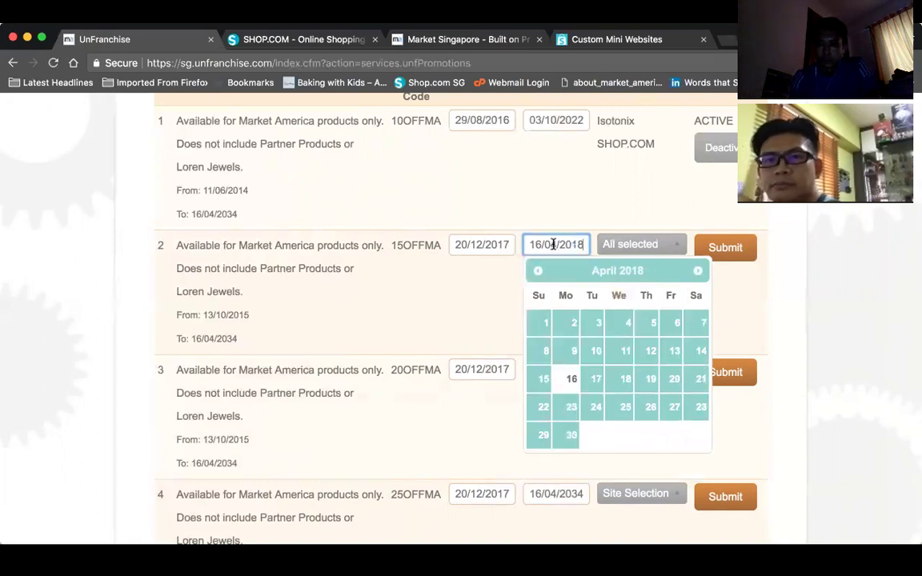
left_click(553, 244)
key("BackSpace")
type("0")
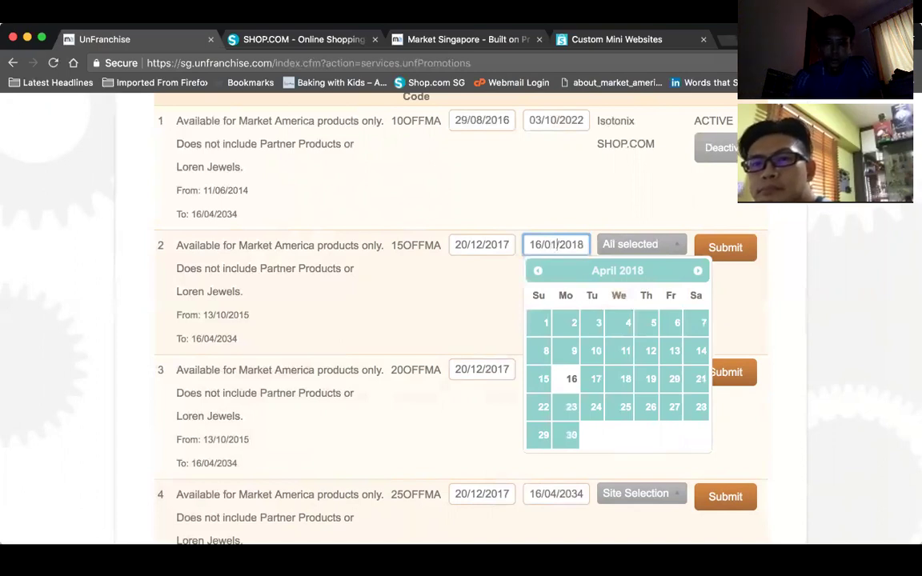
type("1")
double_click(534, 244)
type("01")
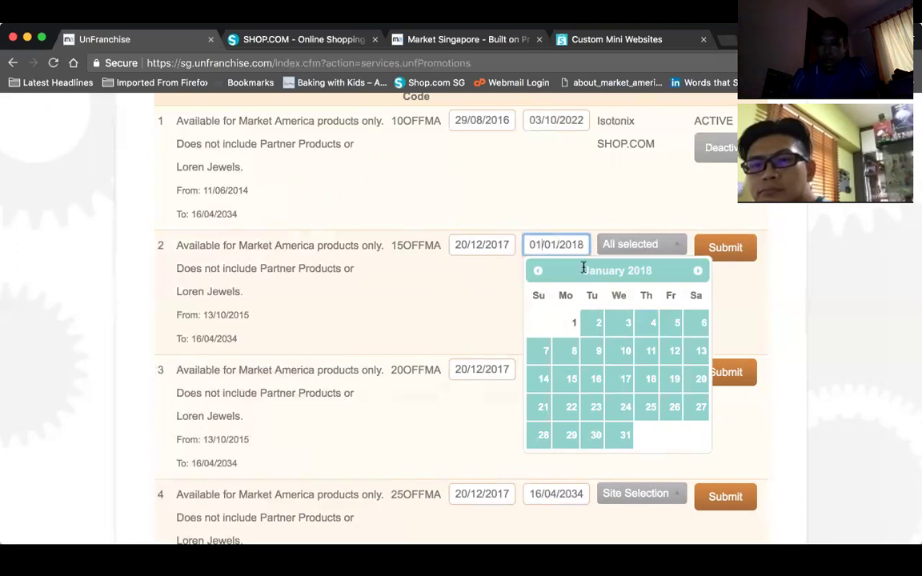
left_click(573, 323)
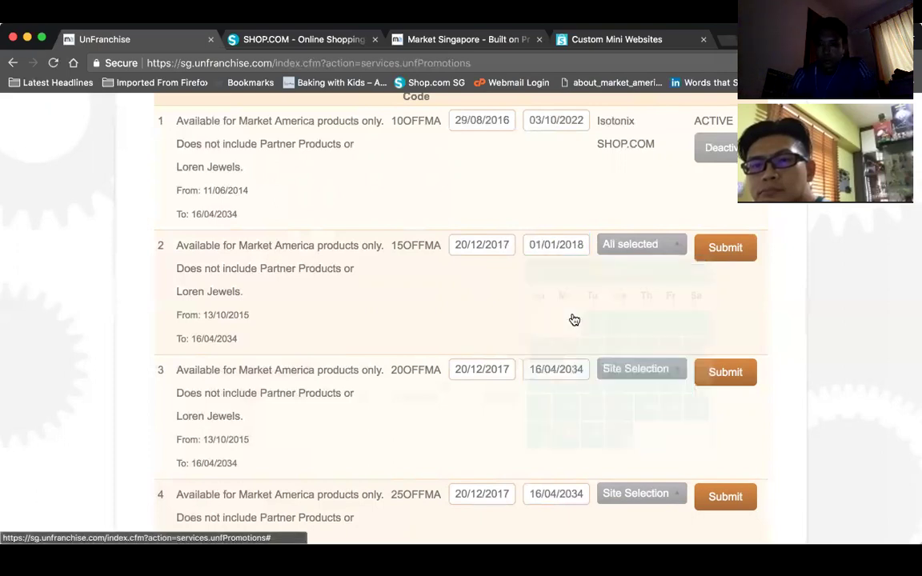
left_click(724, 249)
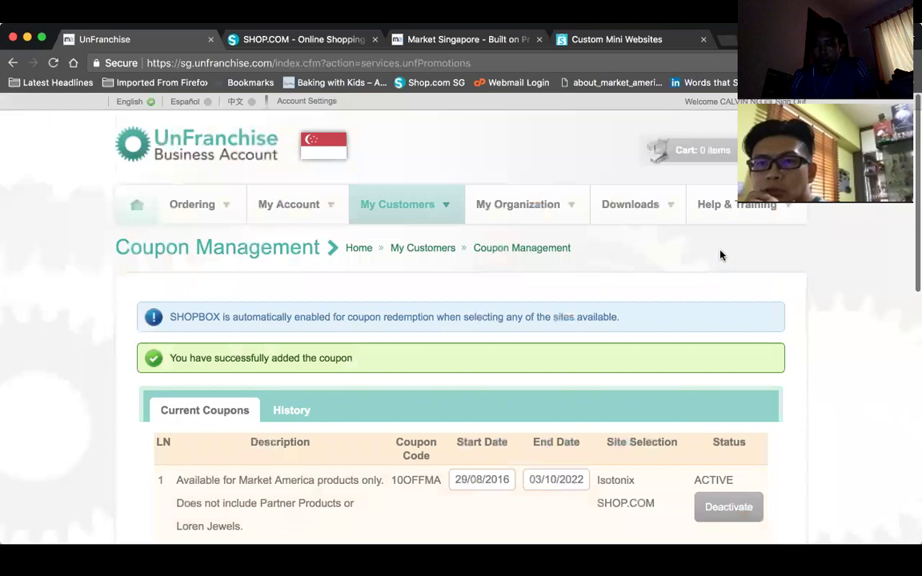
- Deactivate the 15OFFMA coupon and confirm, so its end date becomes 20/12/2017
scroll(617, 352, "down", 4)
scroll(617, 352, "down", 3)
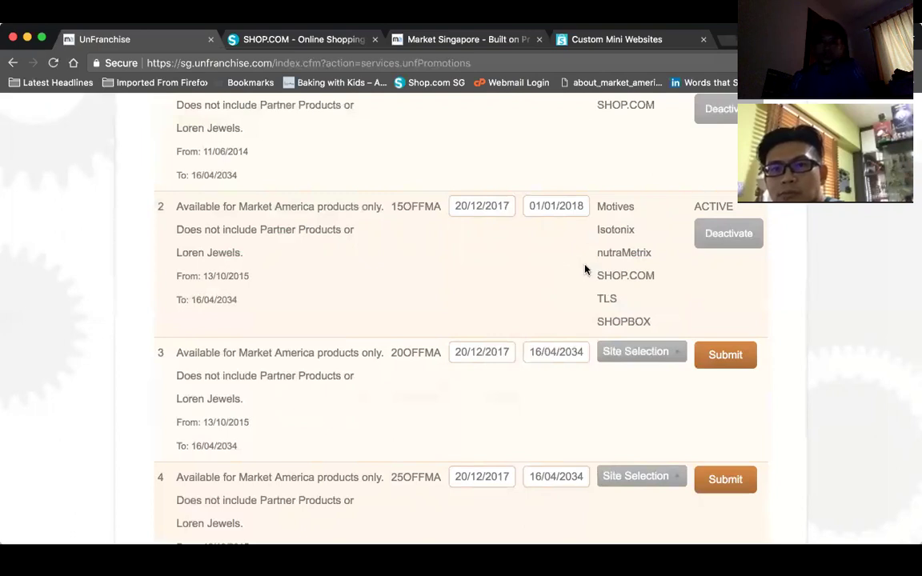
left_click(729, 234)
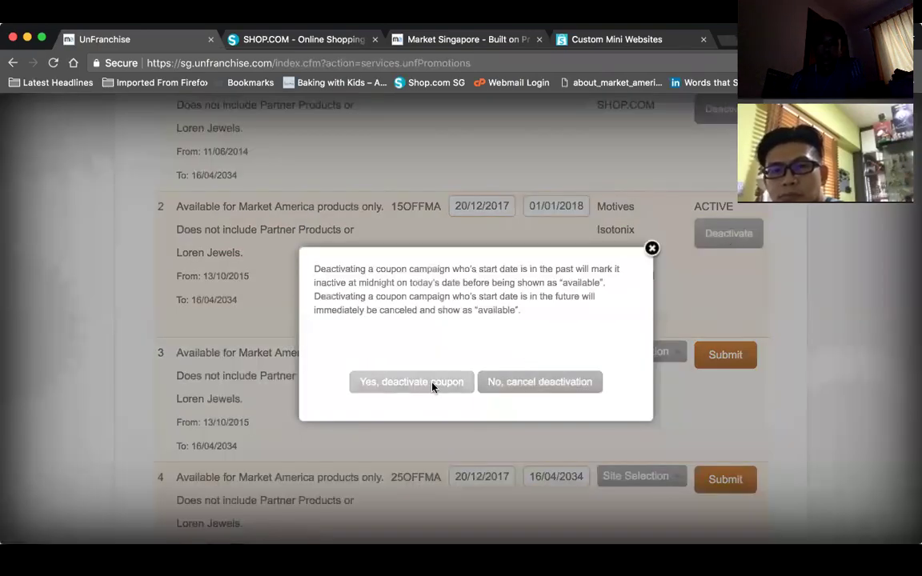
left_click(432, 383)
scroll(617, 284, "down", 1)
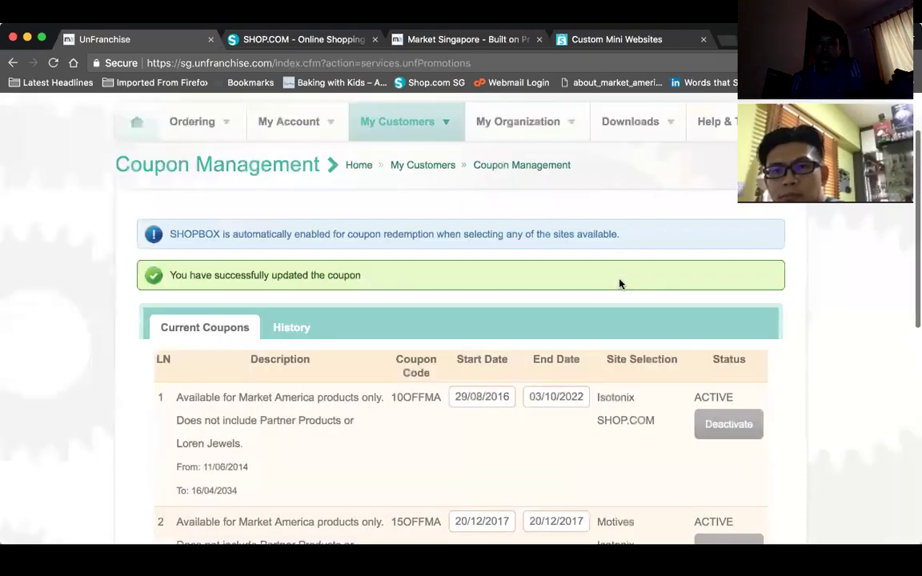
scroll(619, 284, "down", 5)
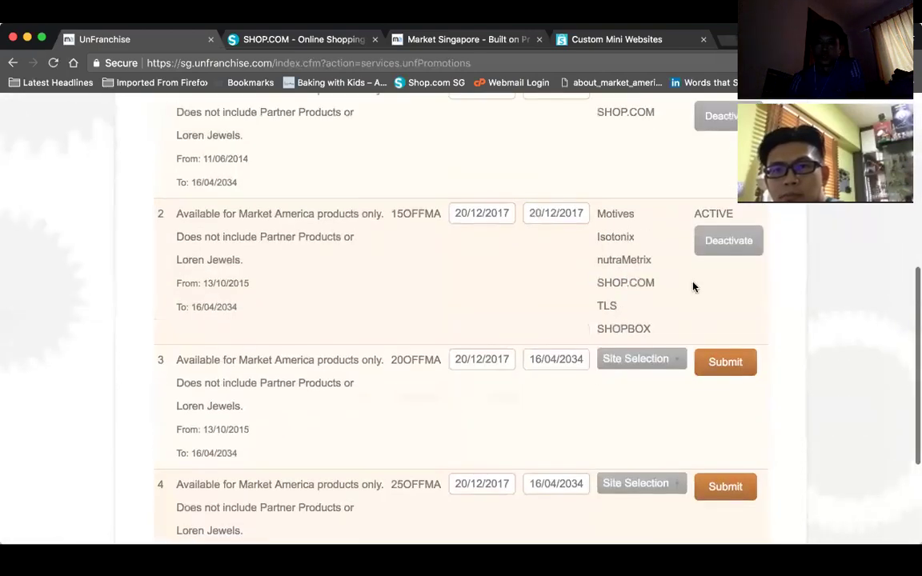
scroll(694, 286, "up", 1)
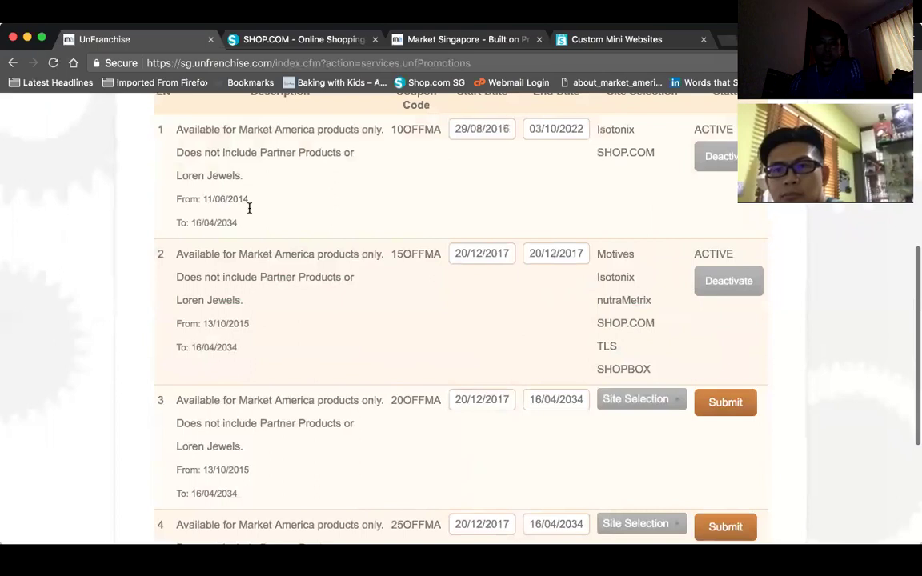
scroll(252, 215, "up", 5)
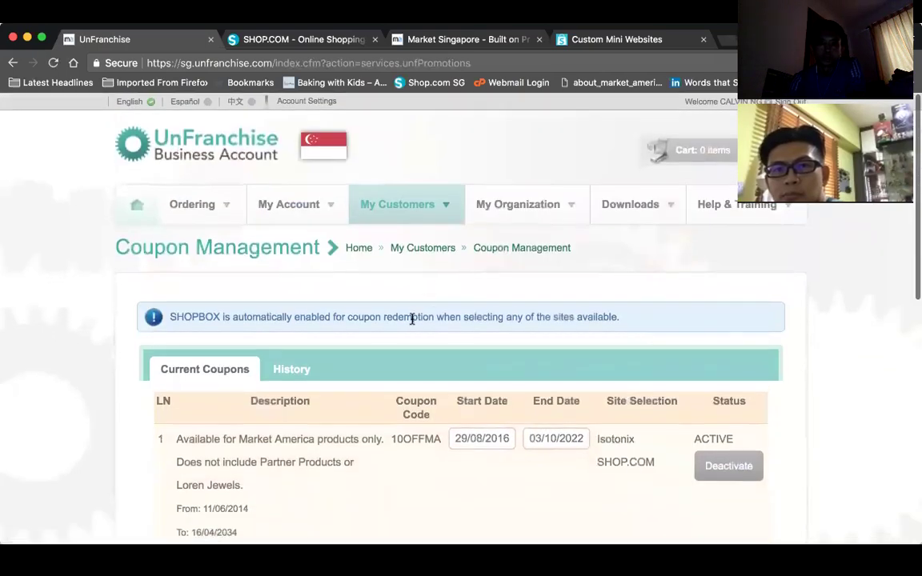
left_click(54, 63)
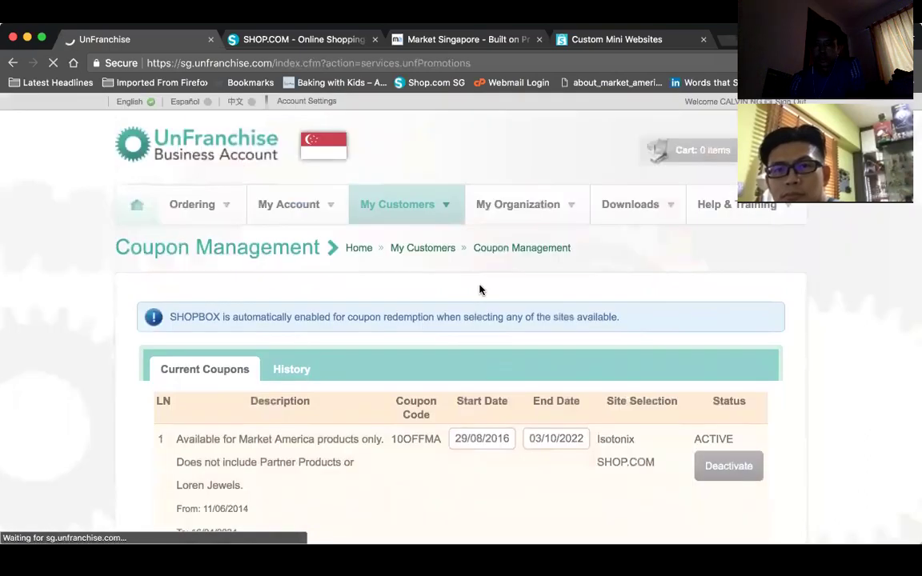
scroll(480, 290, "down", 5)
scroll(480, 289, "down", 1)
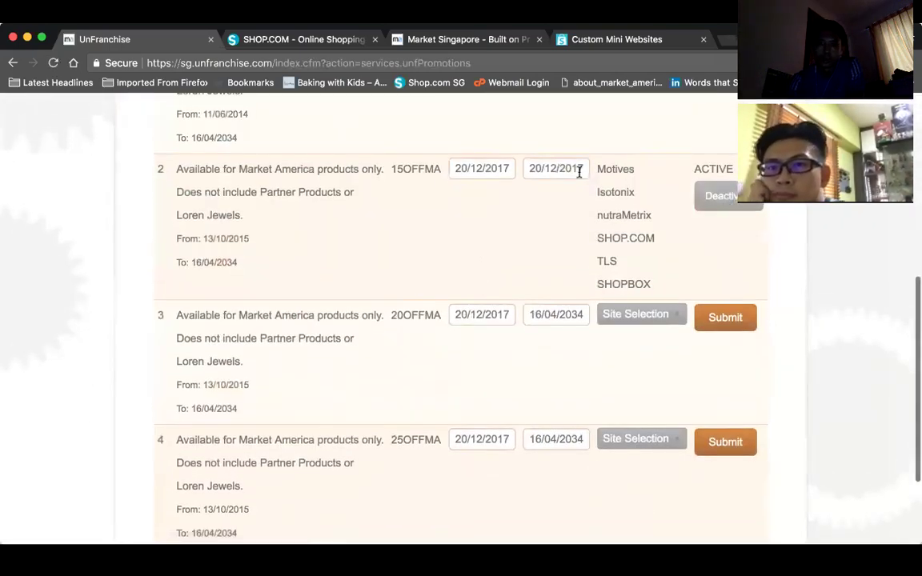
left_click(730, 205)
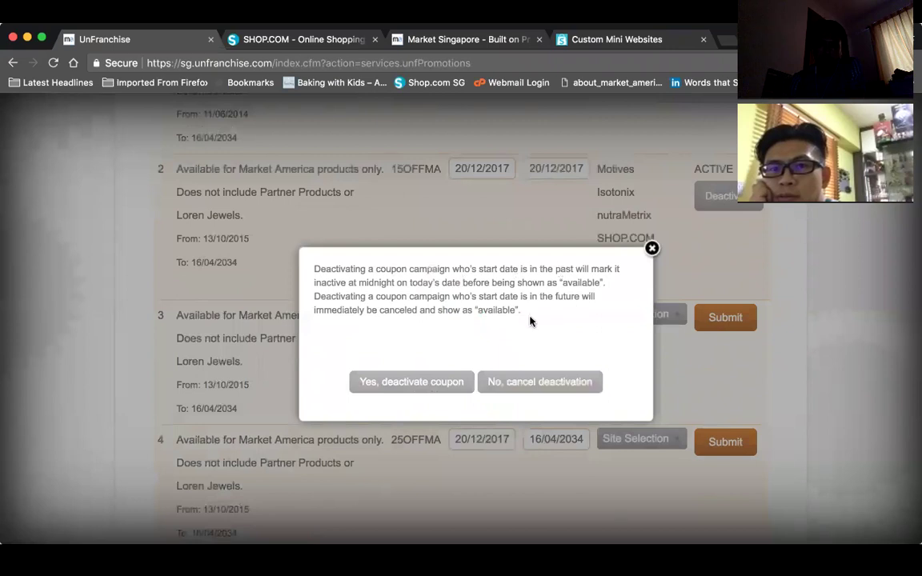
left_click(433, 385)
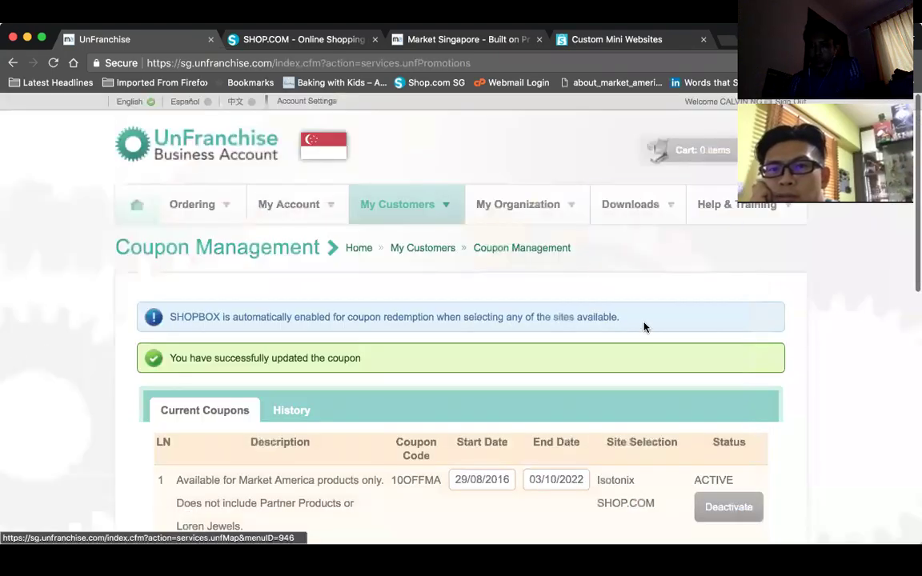
scroll(645, 326, "down", 5)
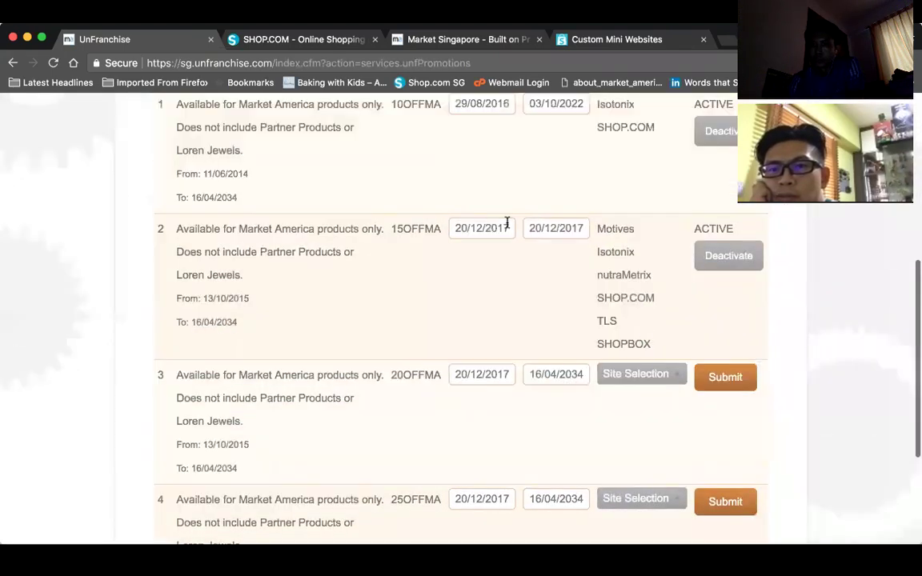
scroll(601, 269, "down", 3)
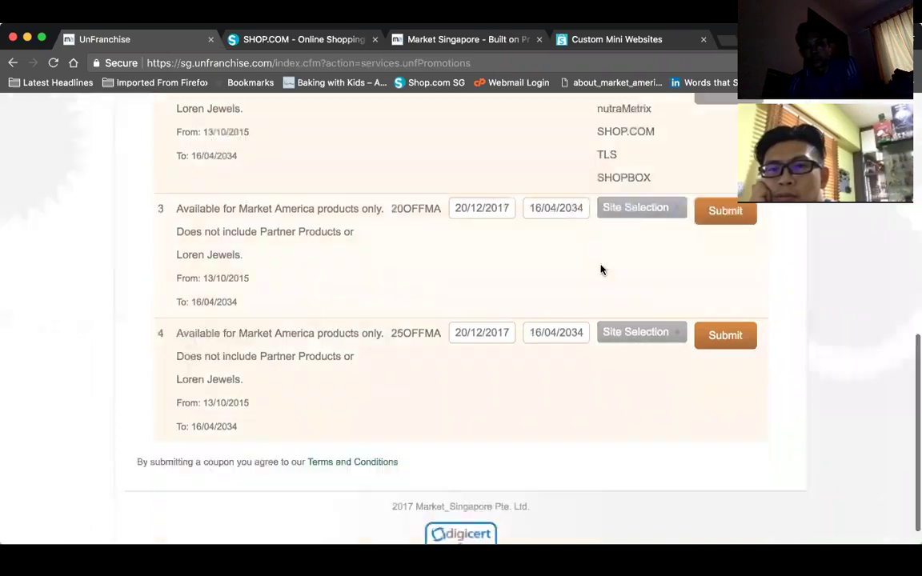
scroll(601, 270, "up", 8)
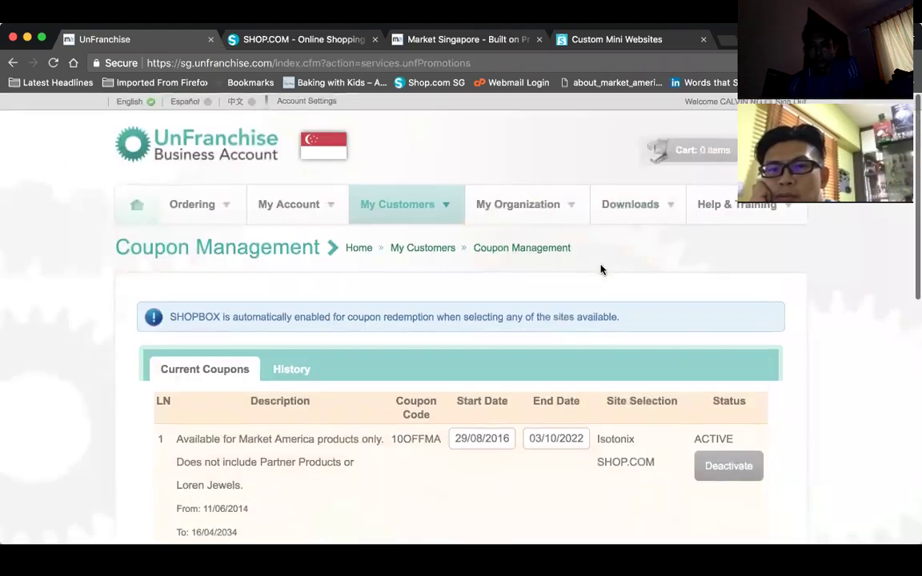
- Bring up My Account > Online Forms, listing Form 1000 and the 925/1001 Combined Form
mouse_move(418, 209)
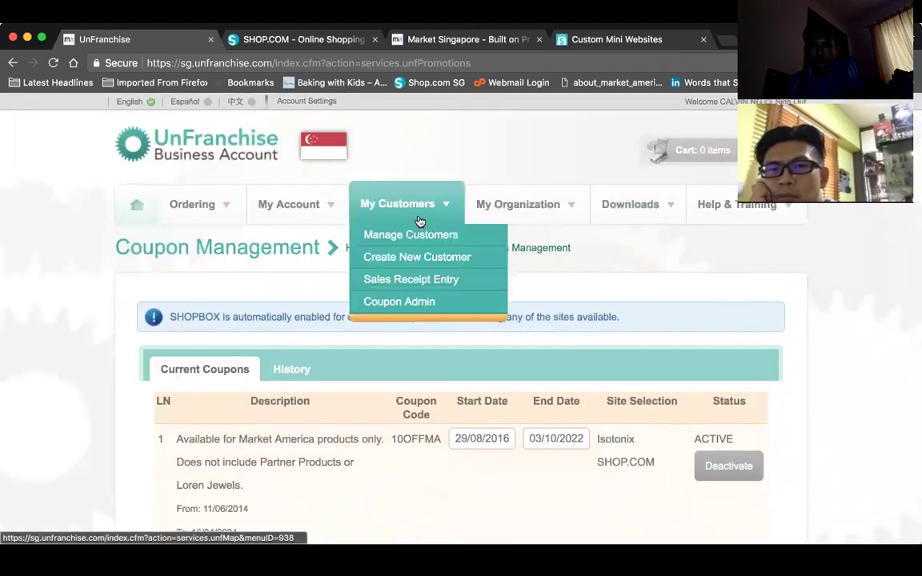
mouse_move(509, 209)
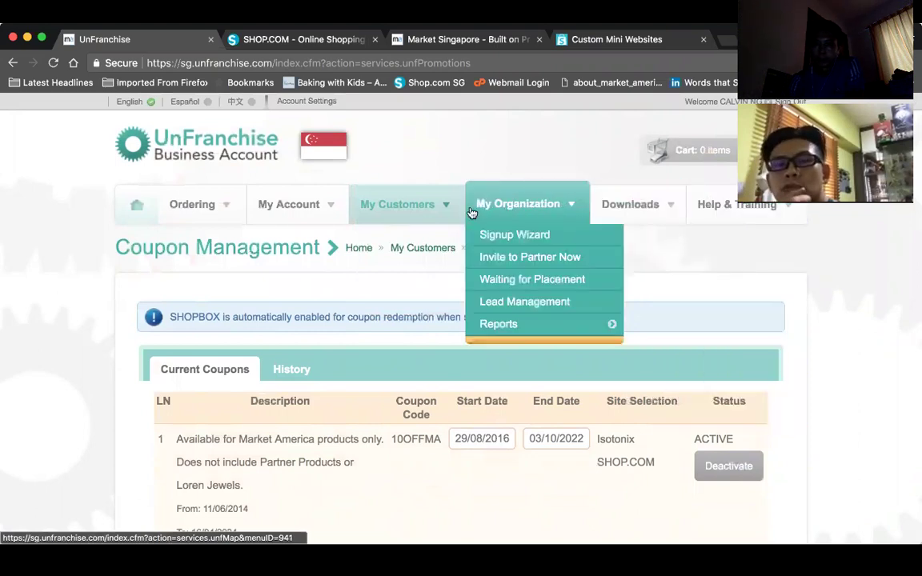
mouse_move(297, 212)
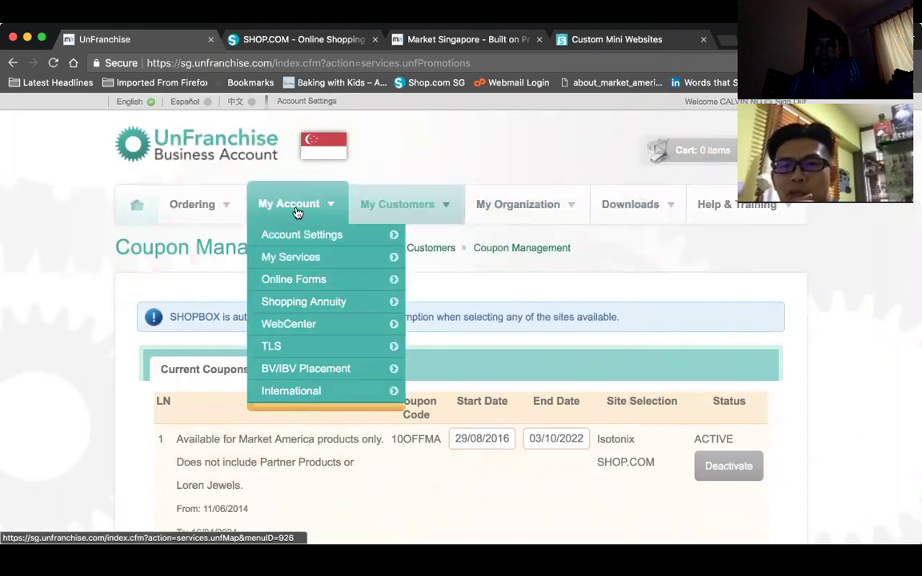
mouse_move(237, 212)
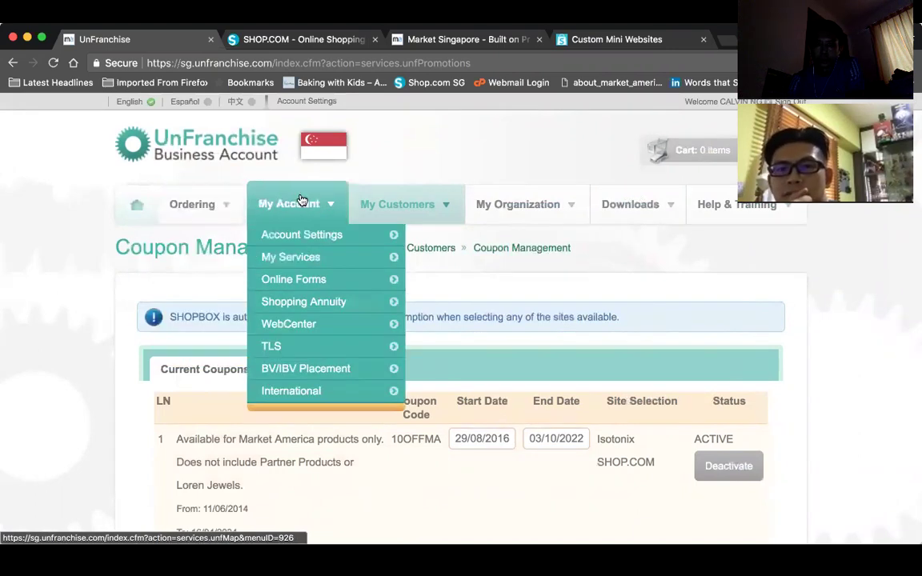
mouse_move(308, 237)
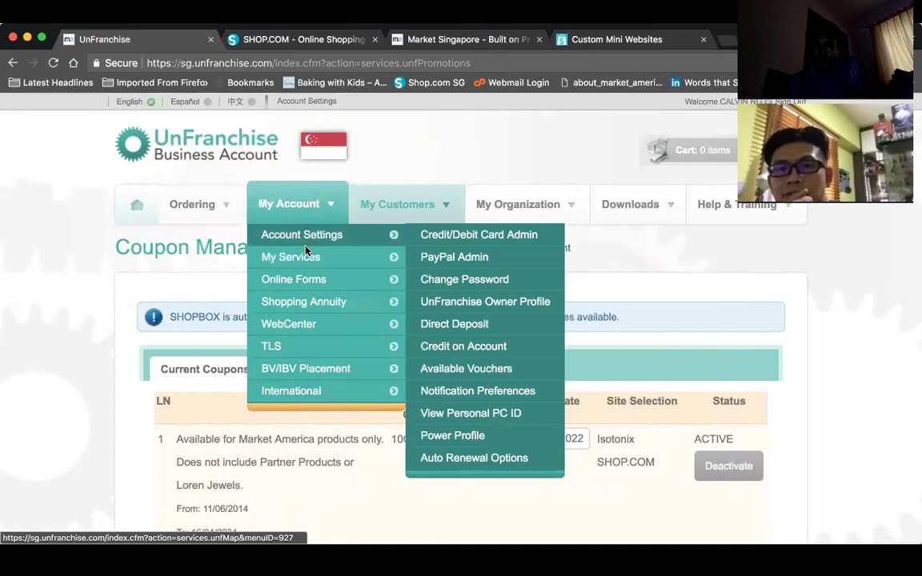
mouse_move(335, 261)
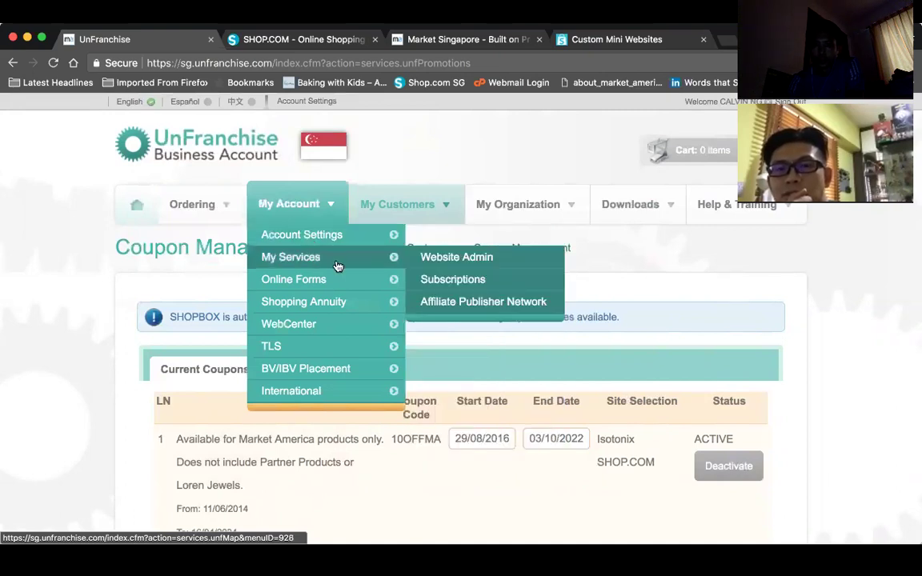
mouse_move(347, 287)
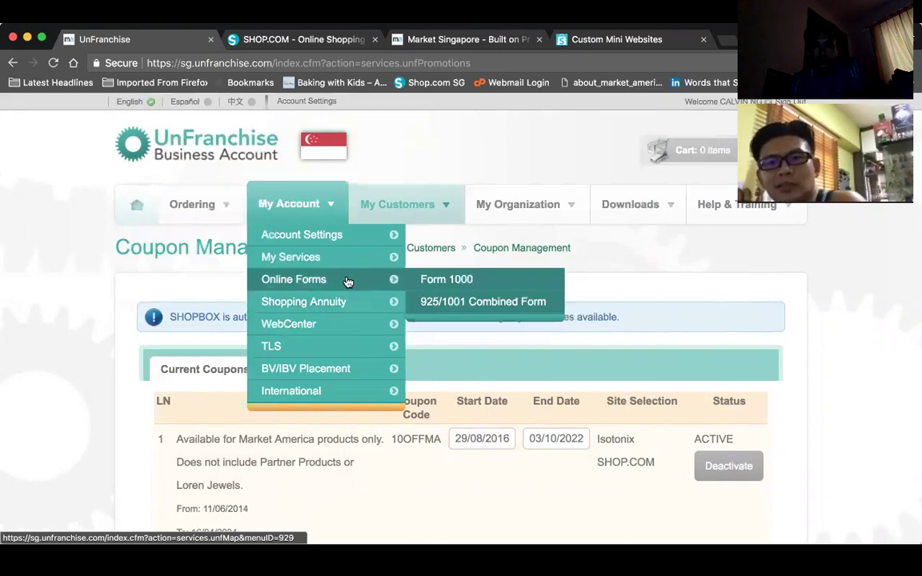
- Open the Form 1000 Qualify BDCs page and review the orders assigned to BDC 001
left_click(445, 292)
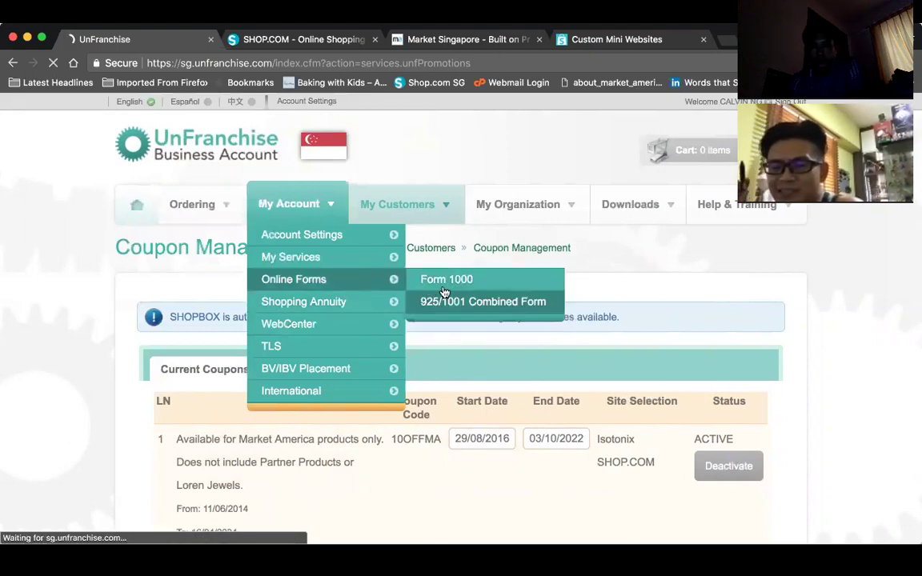
scroll(445, 292, "down", 3)
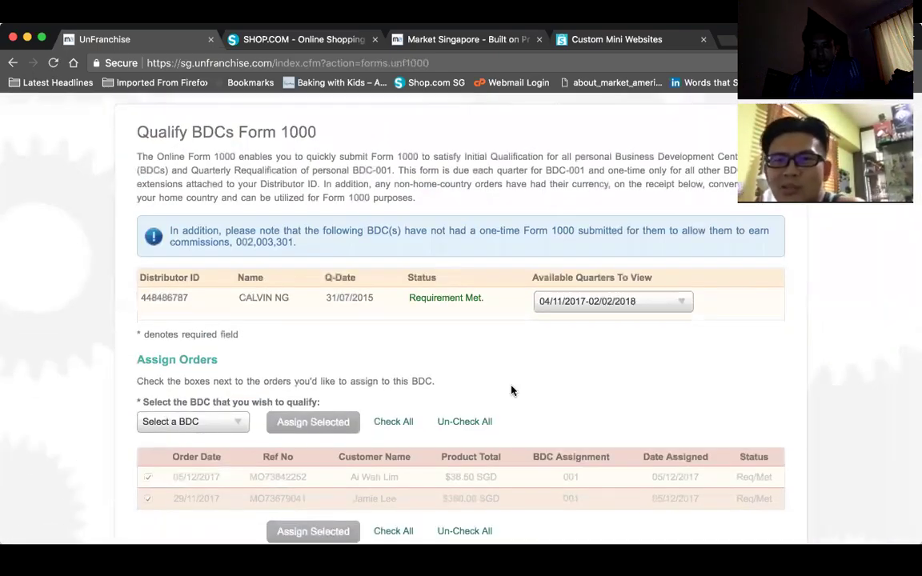
scroll(512, 390, "down", 2)
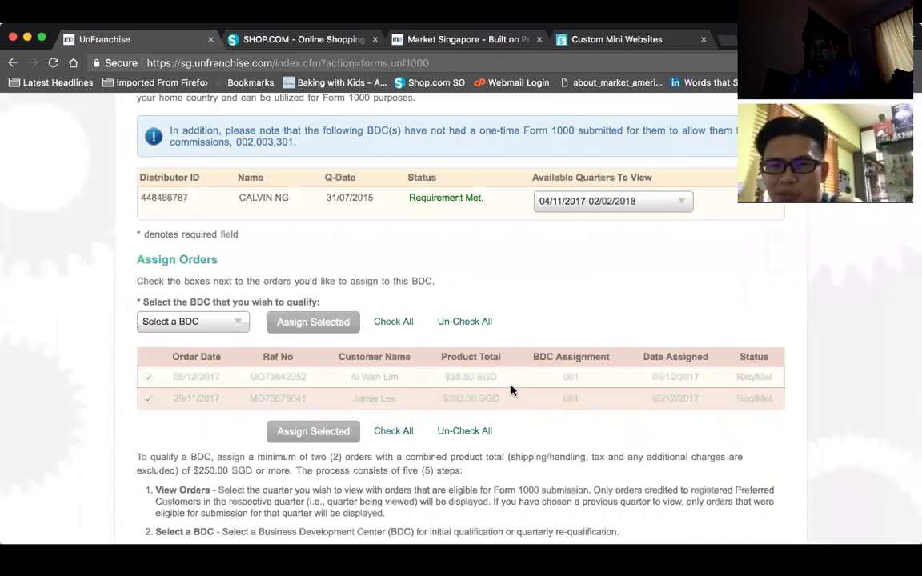
scroll(512, 391, "up", 2)
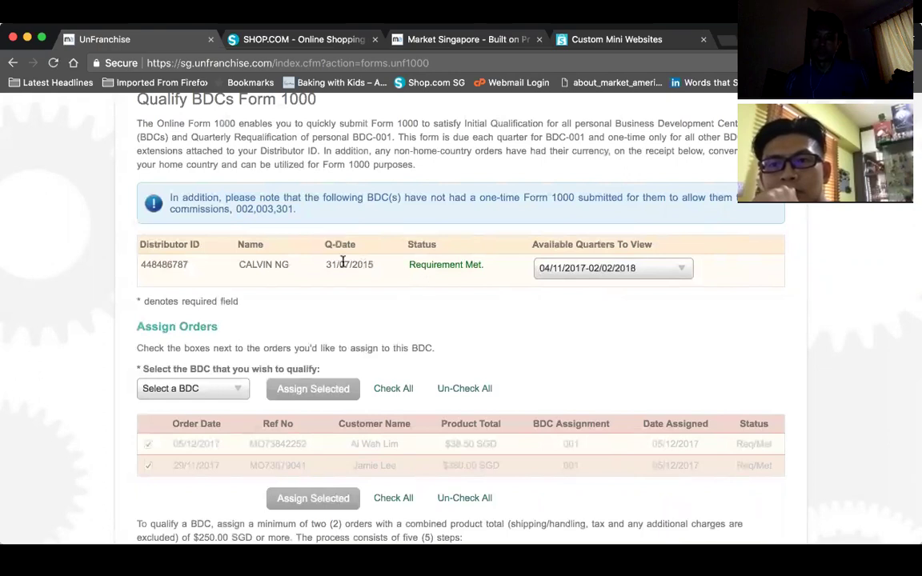
- Switch Form 1000 to the 05/08/2017-03/11/2017 quarter
left_click(606, 269)
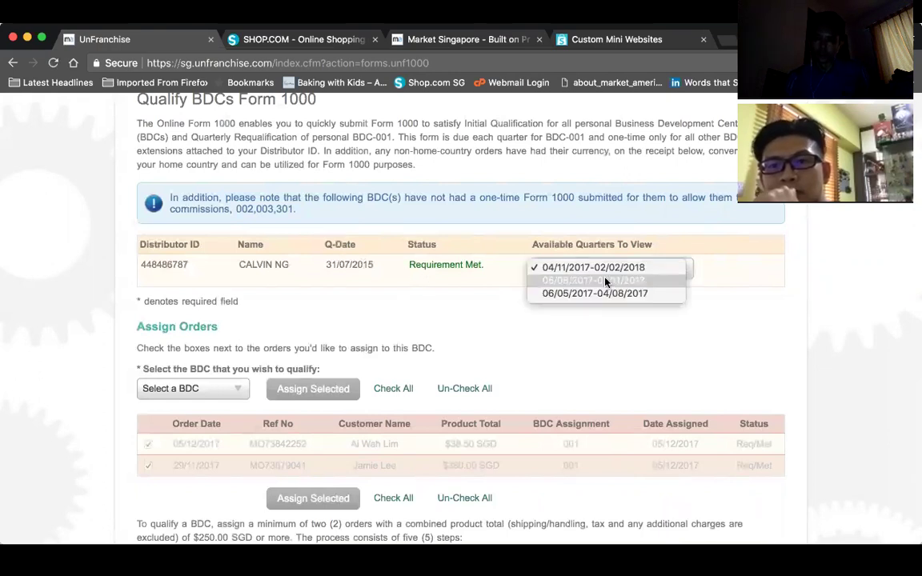
left_click(606, 281)
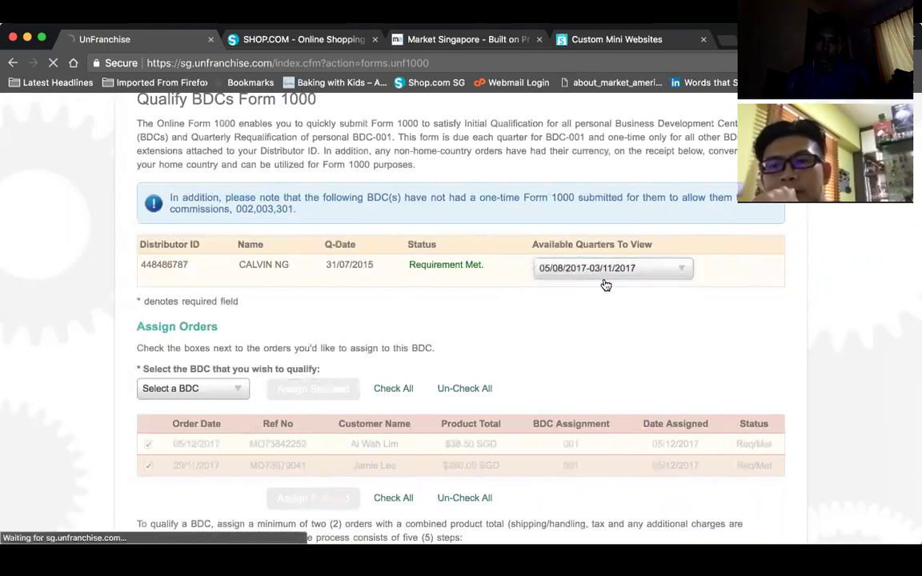
scroll(608, 288, "down", 3)
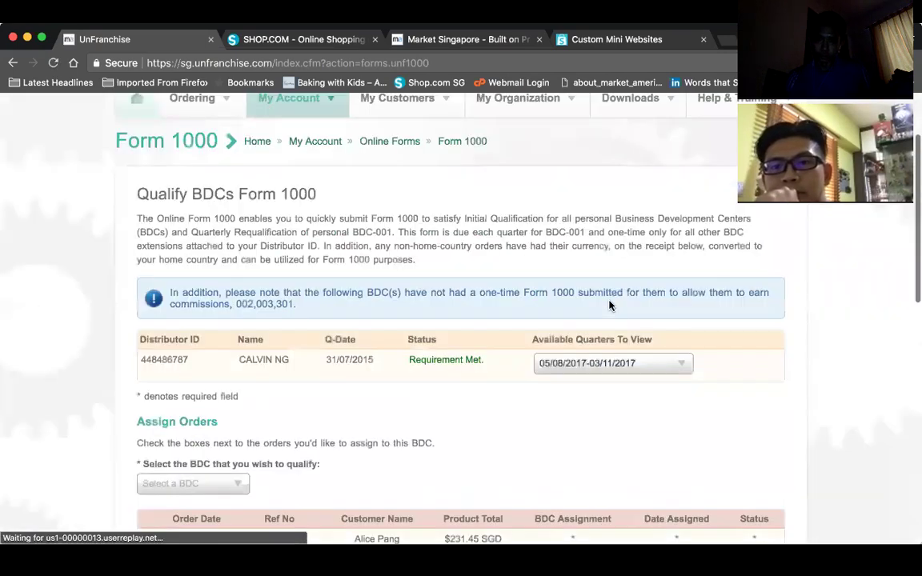
scroll(608, 305, "down", 2)
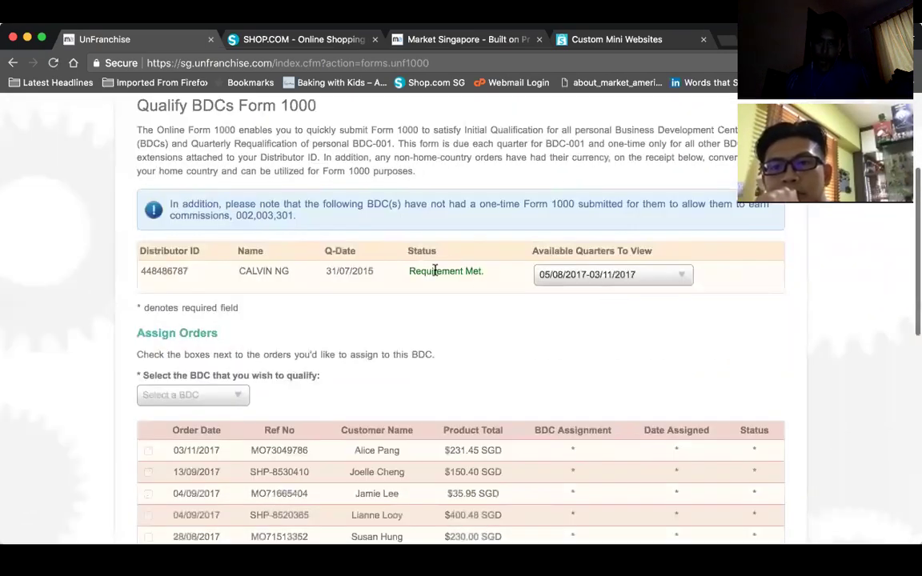
scroll(477, 330, "down", 3)
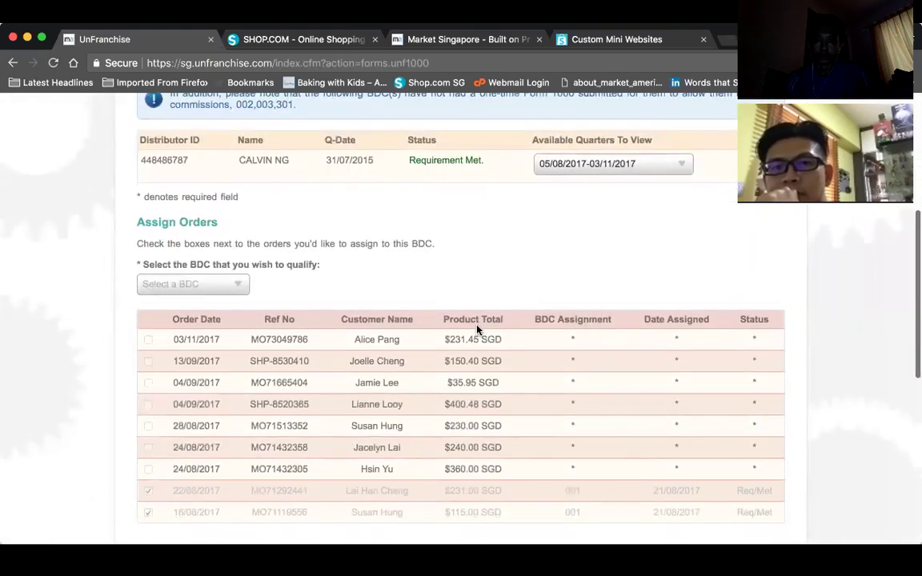
scroll(477, 330, "down", 5)
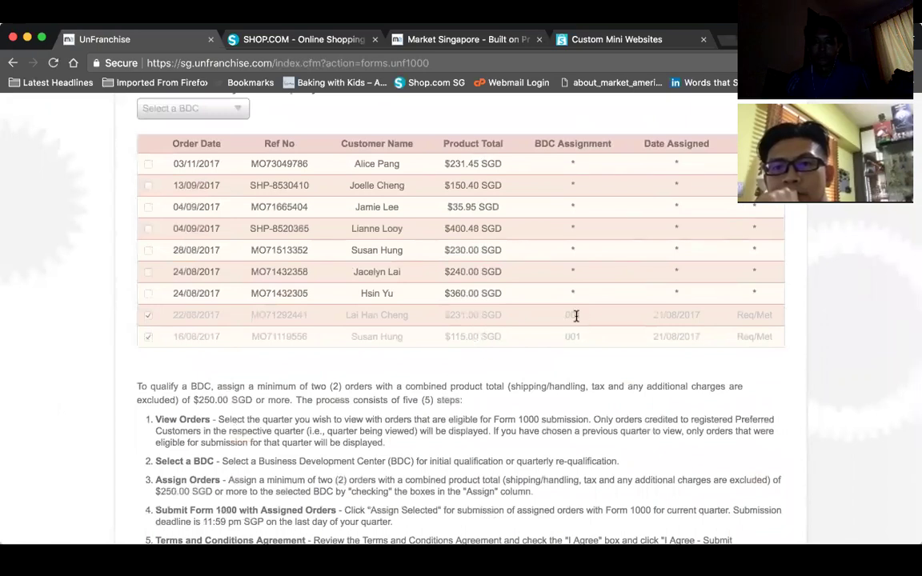
- Review that quarter's seven unassigned and two BDC 001 orders, then reopen the quarter list
scroll(576, 316, "up", 3)
scroll(577, 321, "up", 4)
scroll(576, 319, "down", 8)
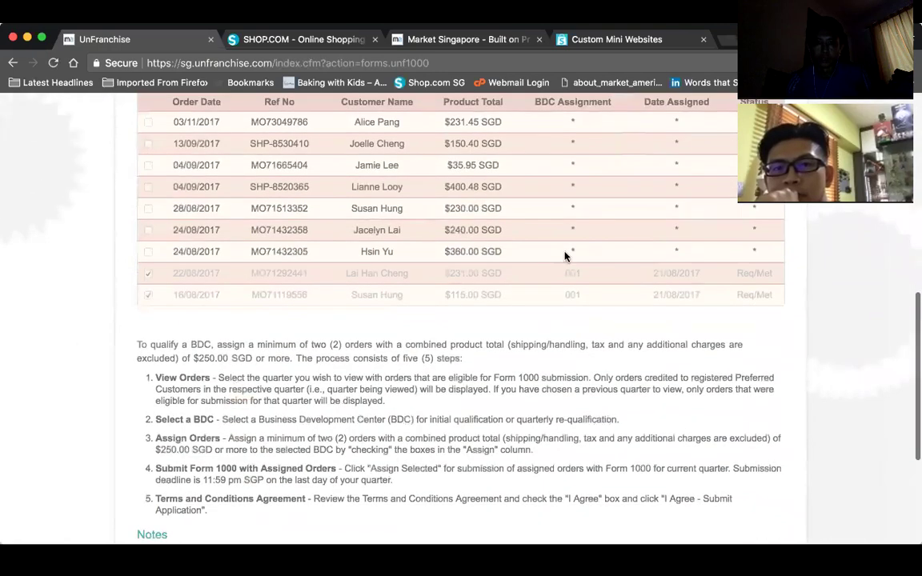
scroll(564, 256, "up", 7)
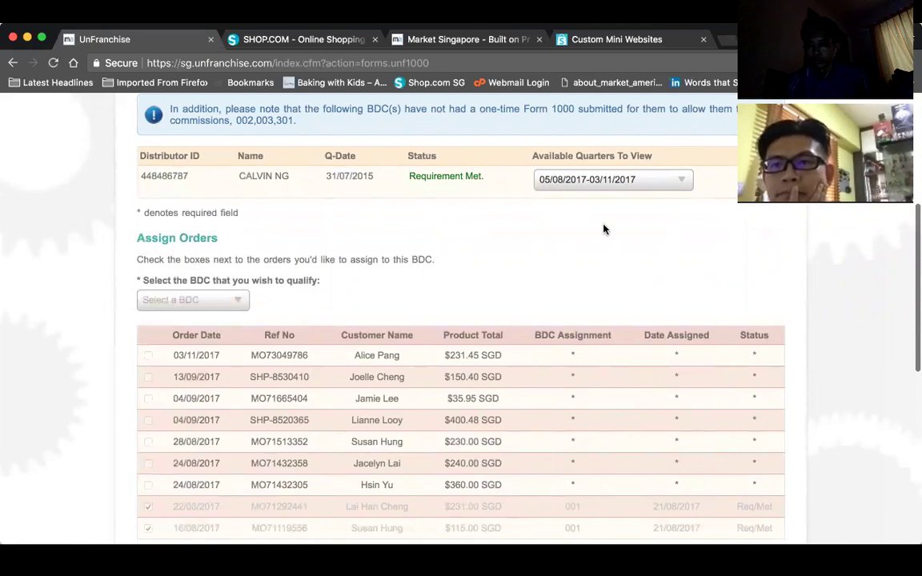
scroll(605, 229, "down", 5)
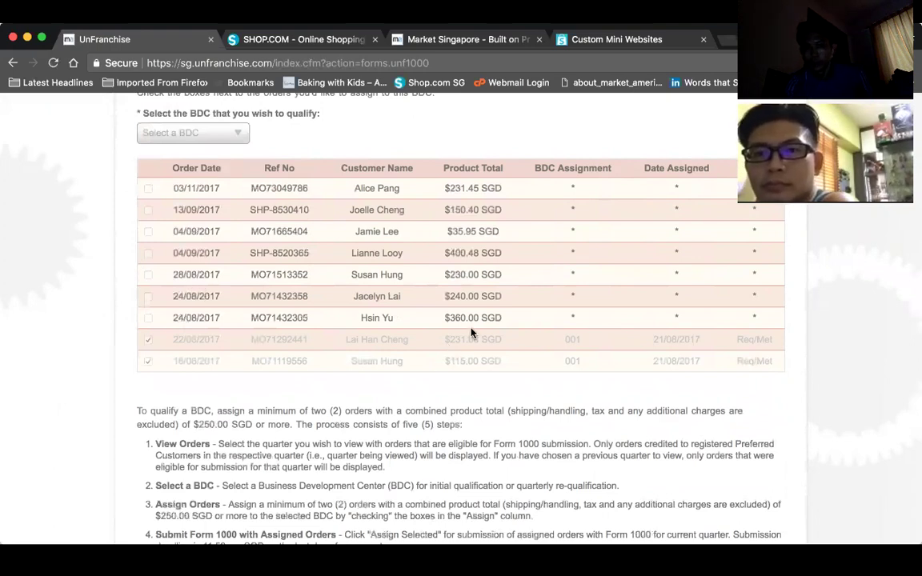
scroll(470, 333, "up", 5)
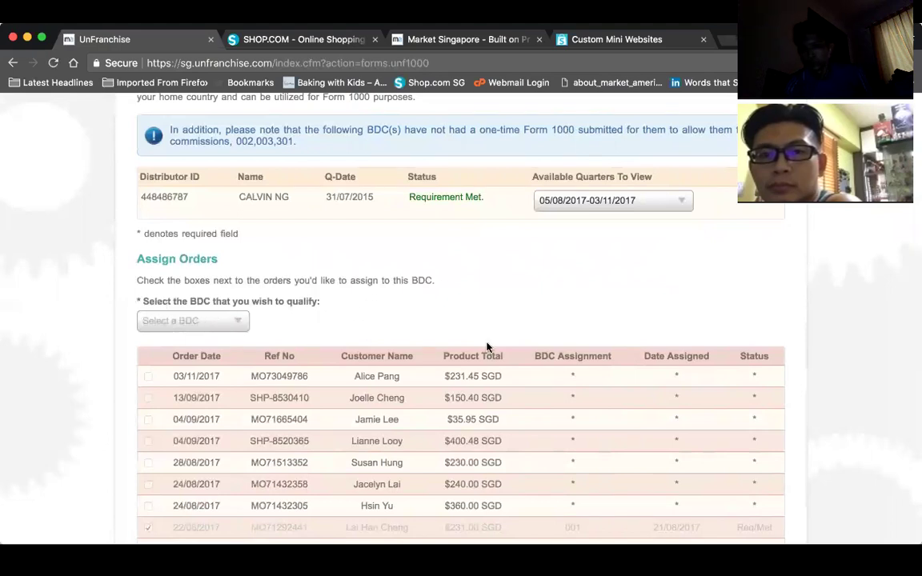
scroll(487, 347, "down", 12)
scroll(486, 347, "up", 20)
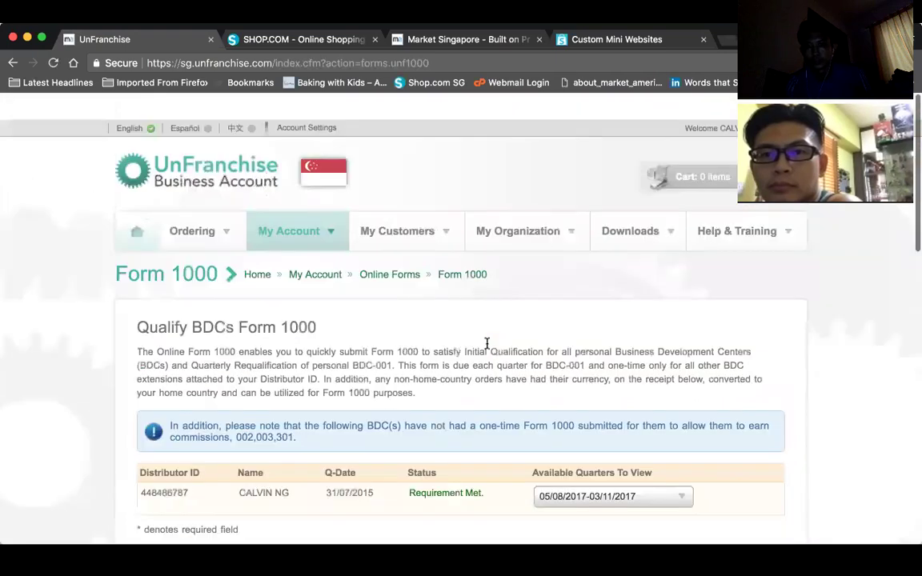
scroll(487, 343, "down", 5)
left_click(614, 287)
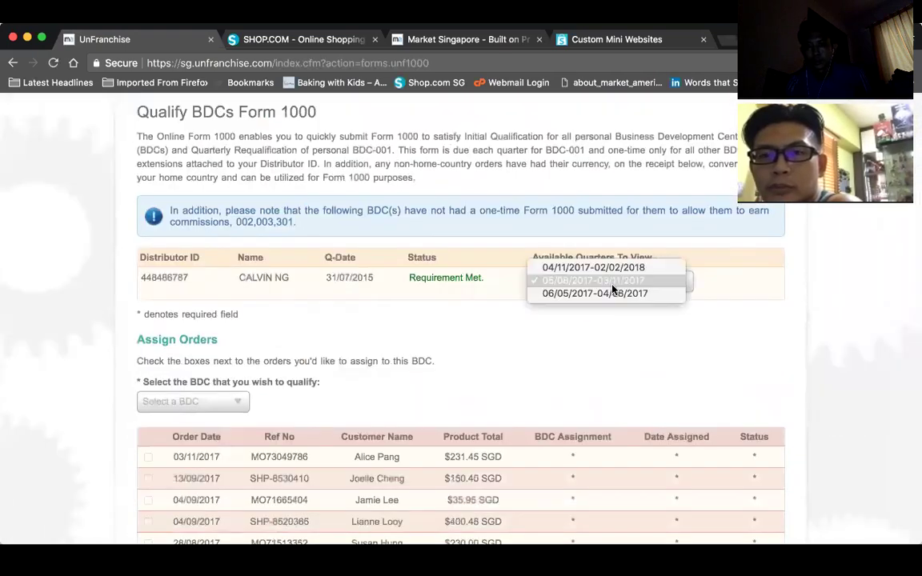
- Return to the 04/11/2017-02/02/2018 quarter and check the BDC options without choosing one
left_click(617, 268)
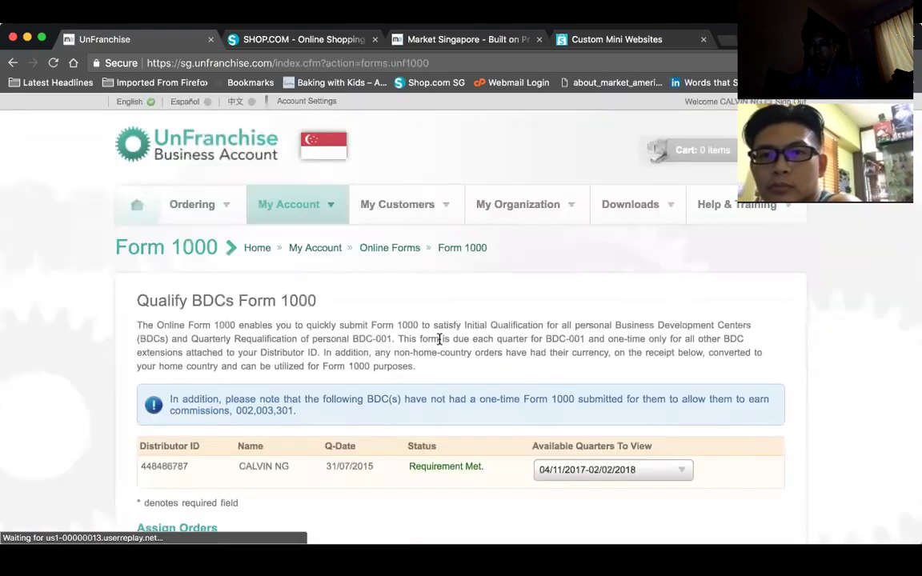
scroll(439, 340, "down", 10)
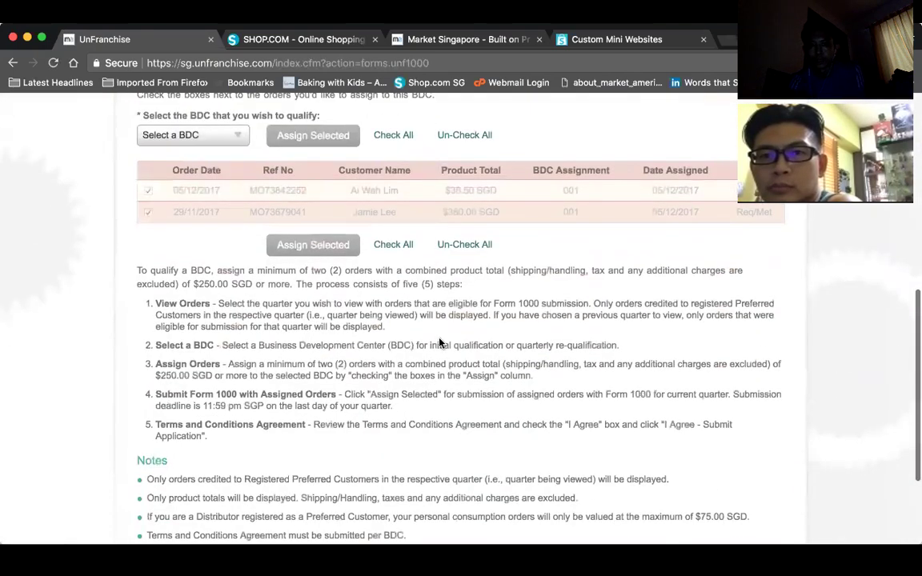
scroll(440, 342, "up", 2)
scroll(440, 343, "up", 2)
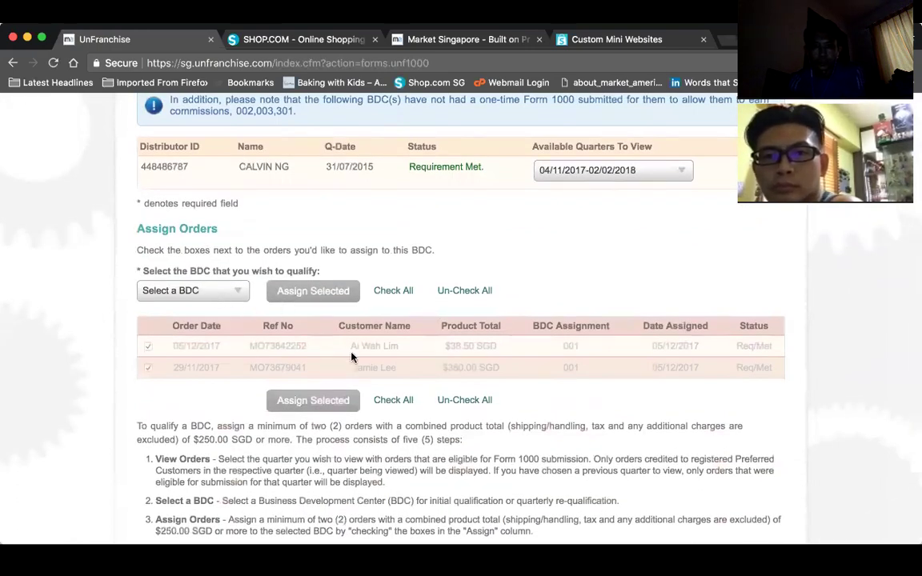
left_click(226, 291)
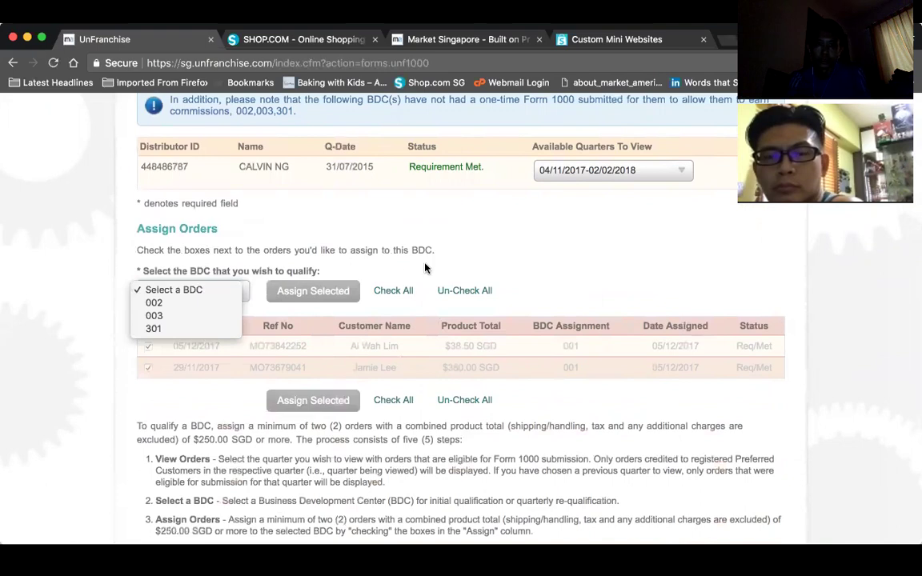
left_click(542, 246)
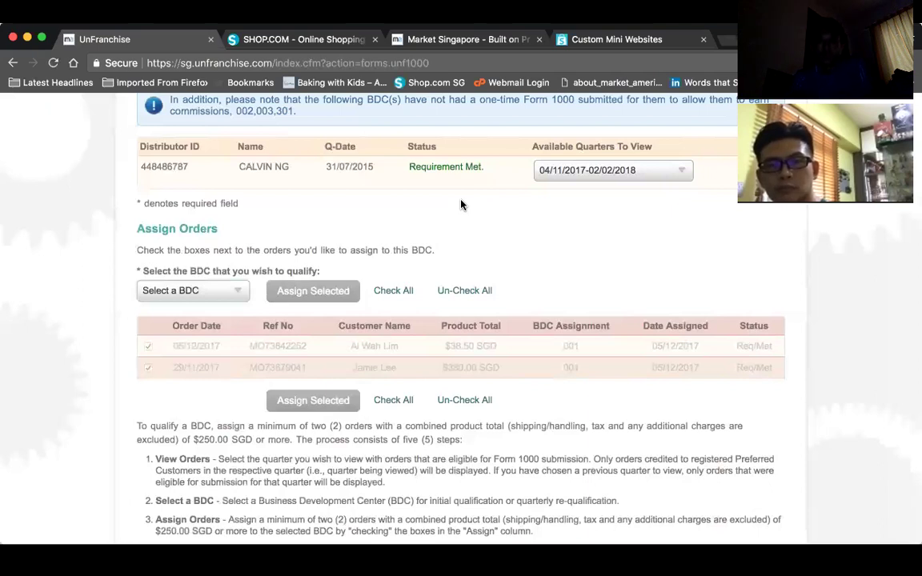
scroll(460, 205, "up", 5)
- Start a new Sales Receipt Entry and pick the customer from the Preferred Customer dropdown
mouse_move(404, 216)
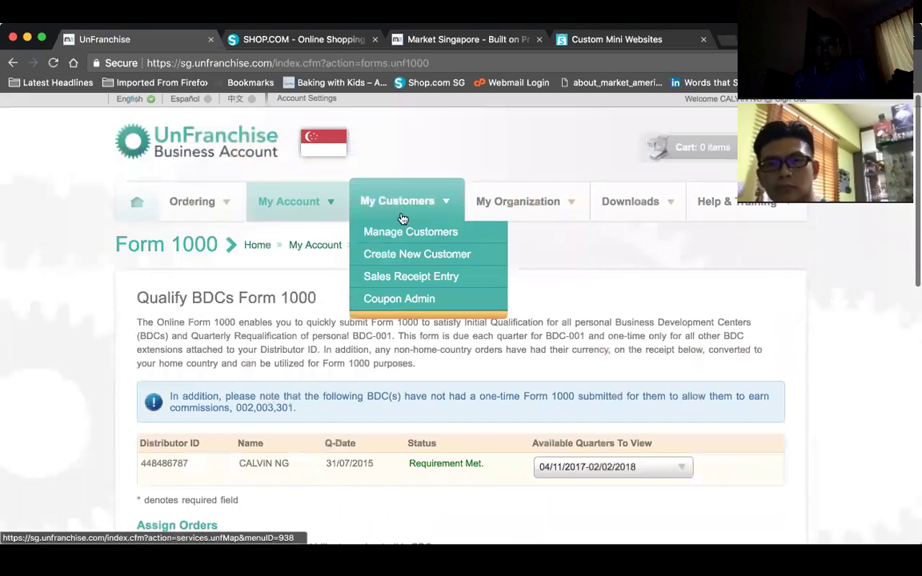
left_click(419, 280)
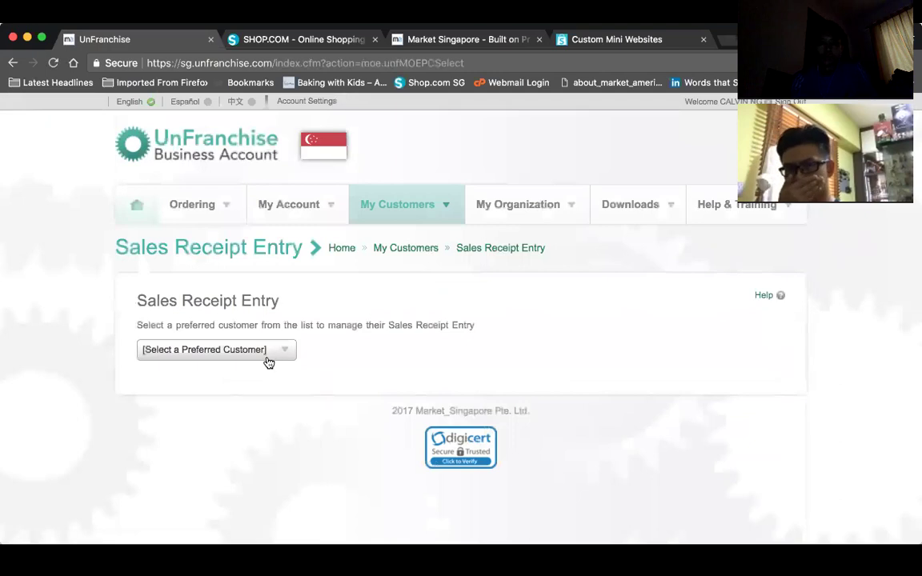
left_click(268, 354)
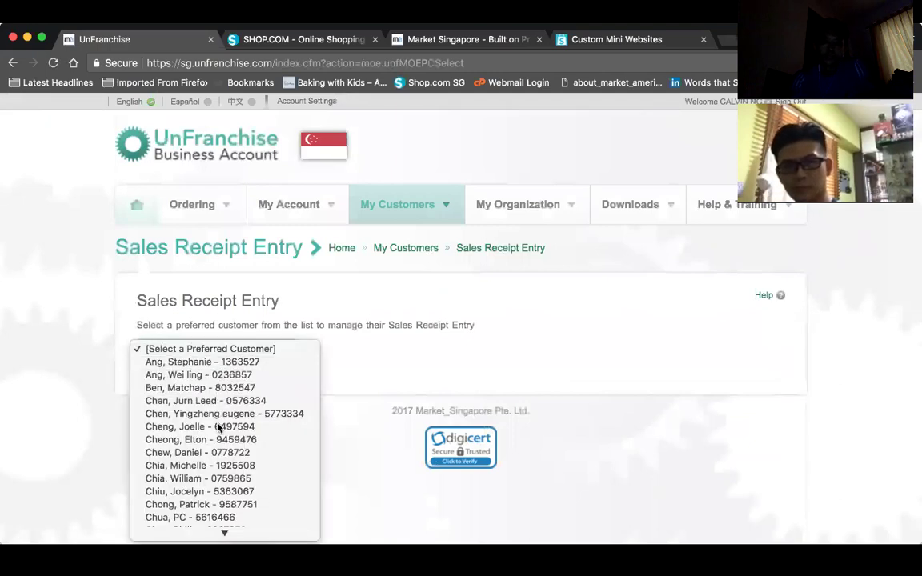
scroll(208, 400, "down", 3)
scroll(217, 428, "down", 10)
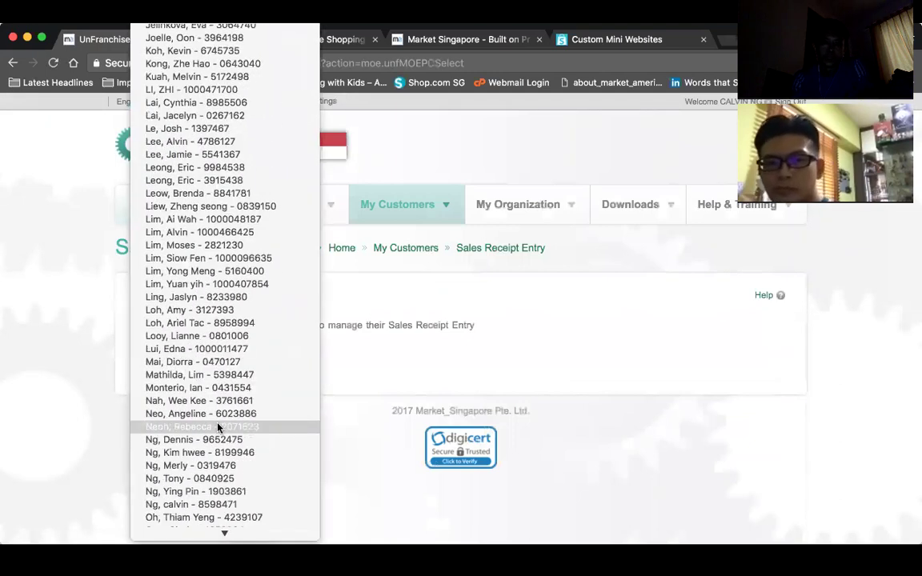
scroll(221, 273, "up", 2)
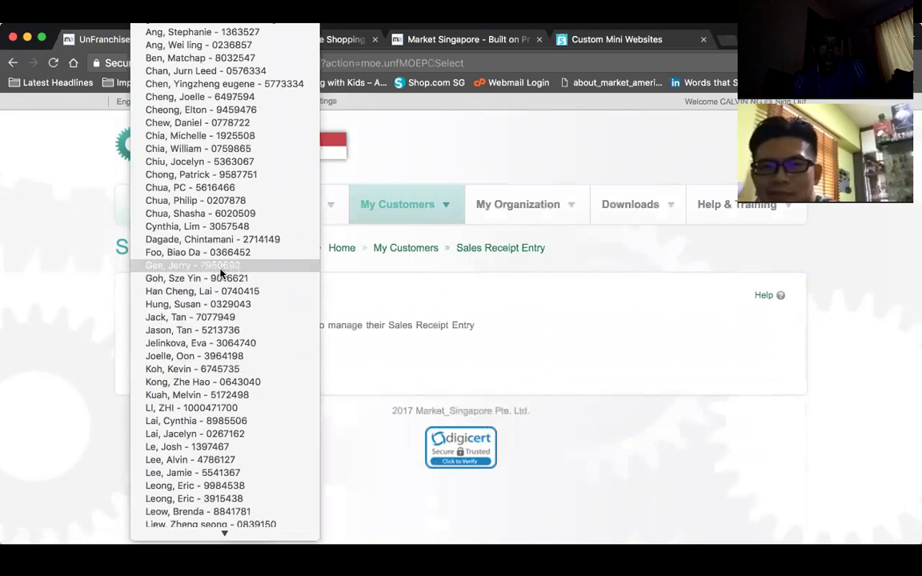
scroll(221, 274, "down", 15)
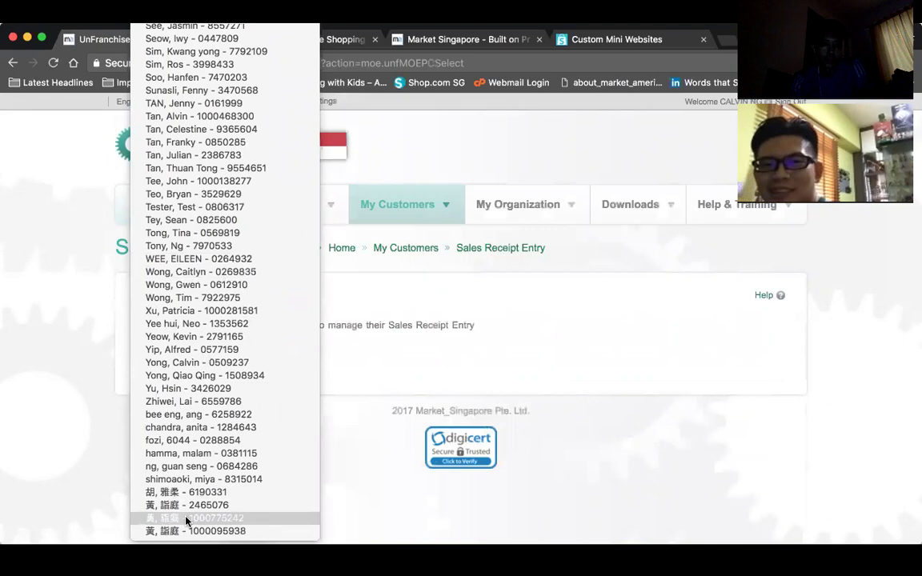
scroll(233, 376, "up", 6)
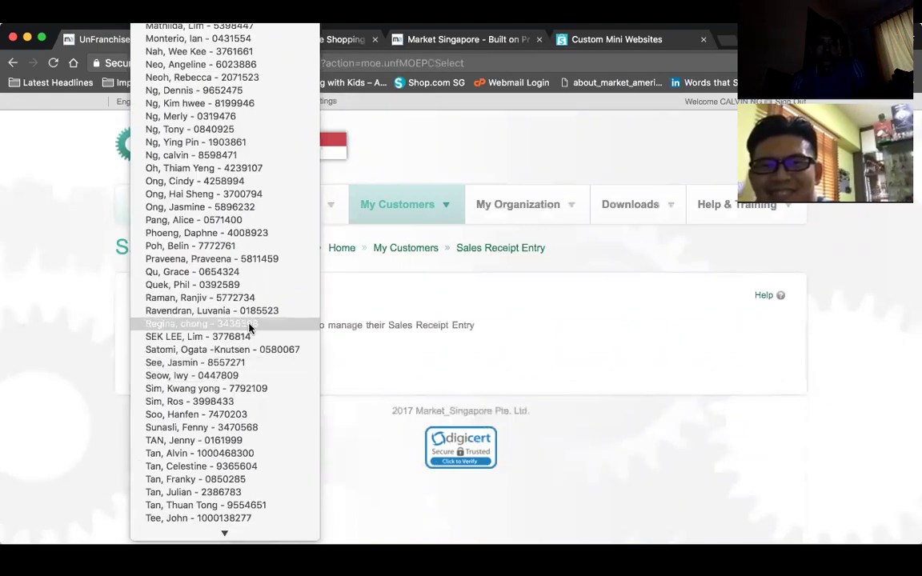
scroll(249, 327, "up", 10)
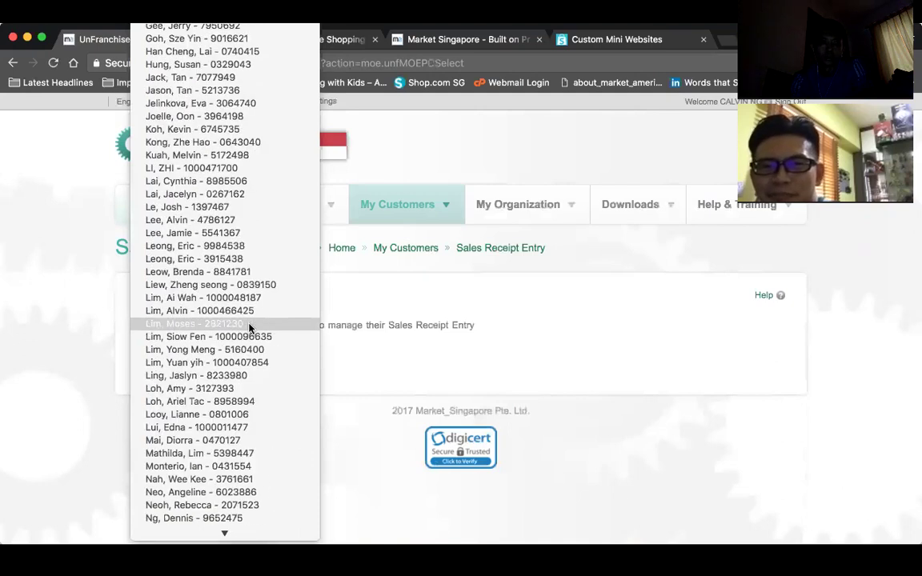
scroll(249, 327, "up", 8)
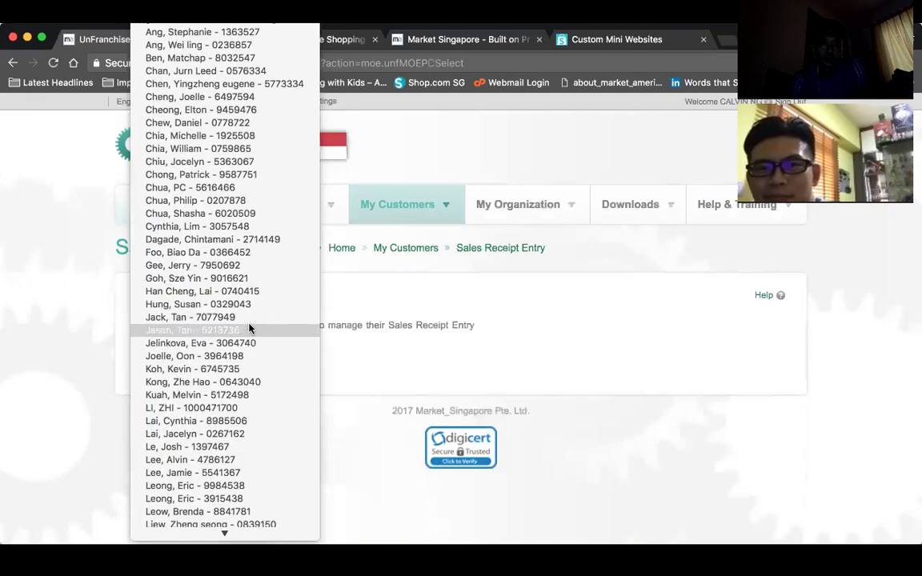
scroll(249, 327, "down", 10)
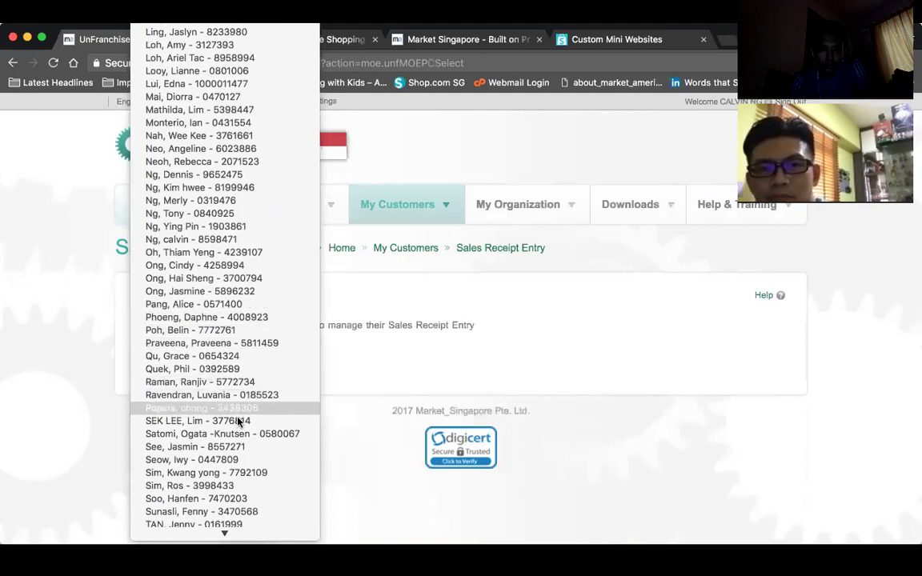
left_click(215, 318)
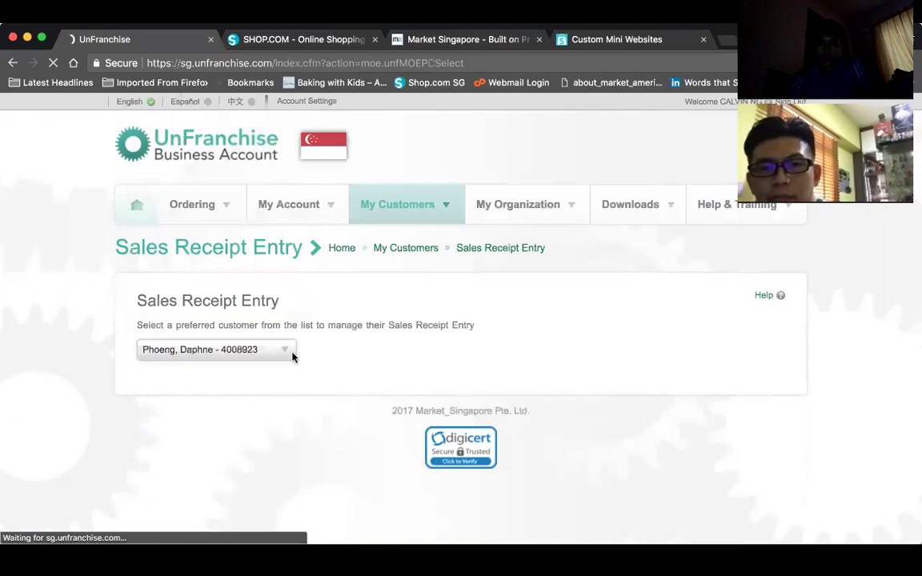
scroll(341, 360, "down", 5)
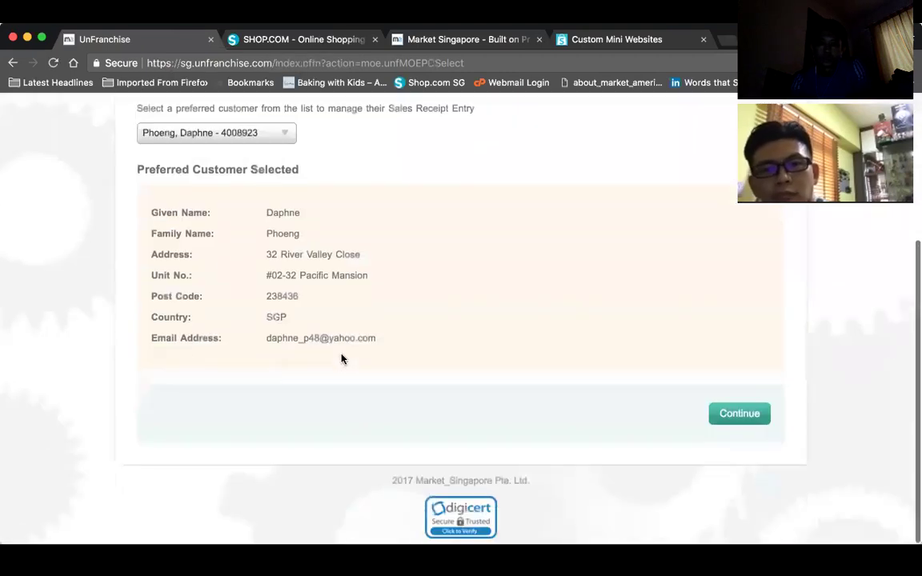
- Continue to product entry and run a Quick Search for 'lip stick'
left_click(714, 412)
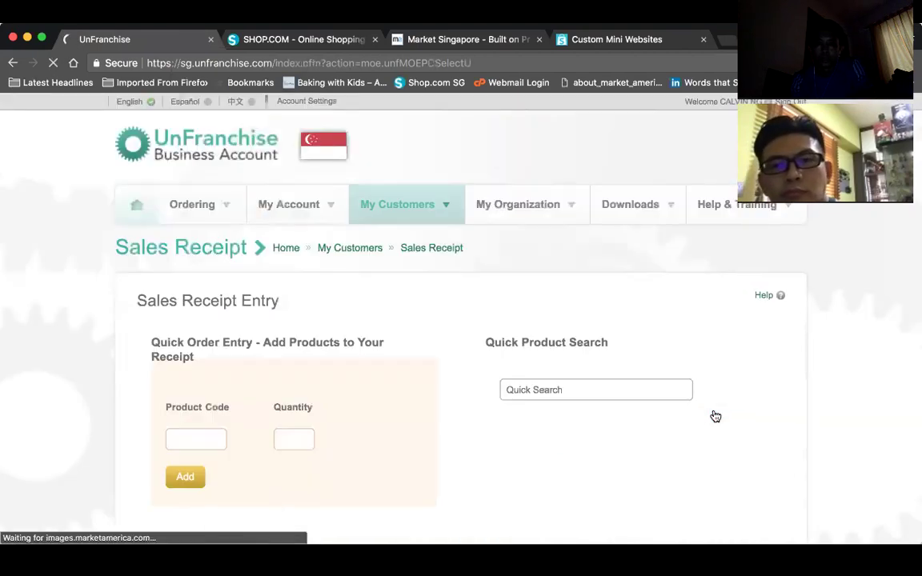
scroll(524, 371, "down", 2)
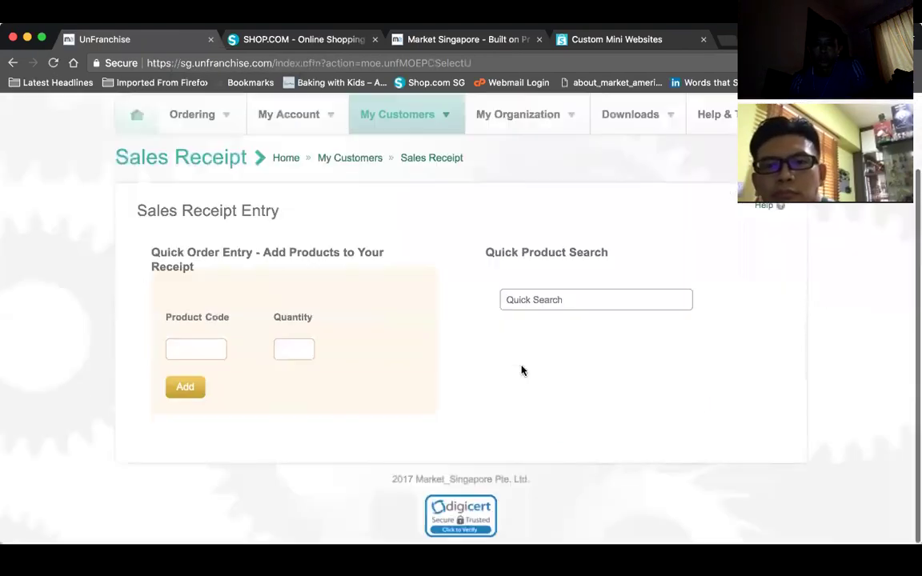
left_click(539, 302)
type("lip stick")
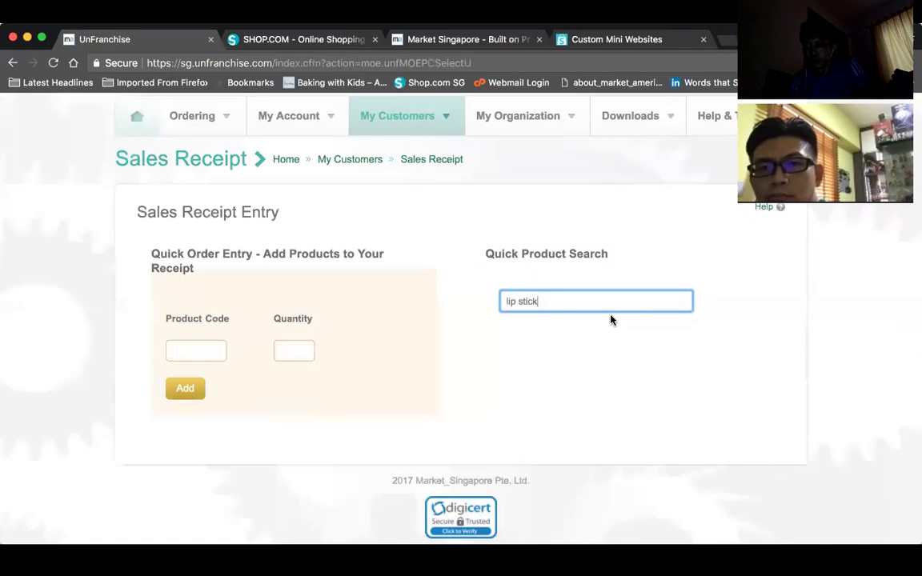
scroll(609, 320, "down", 1)
scroll(609, 319, "up", 3)
scroll(605, 316, "down", 3)
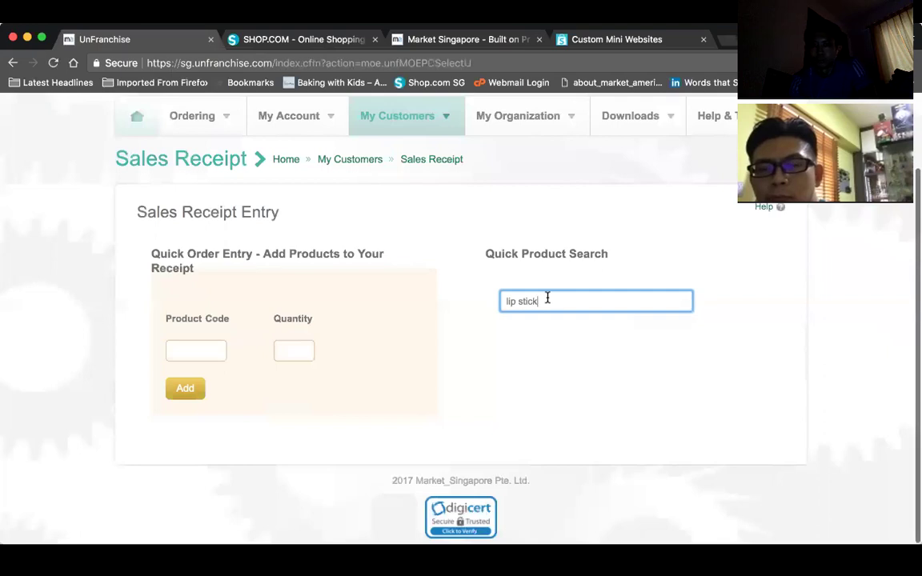
- Replace the search with 'opc' and add one DNA Miracles OPC-3 Chews pouch, SG6902
left_click_drag(545, 299, 453, 305)
type("opc")
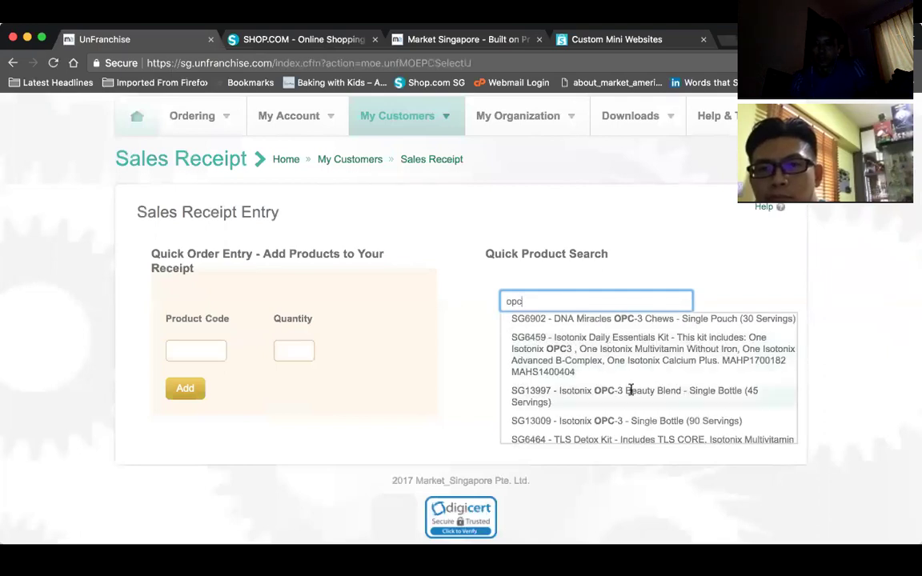
scroll(644, 376, "down", 2)
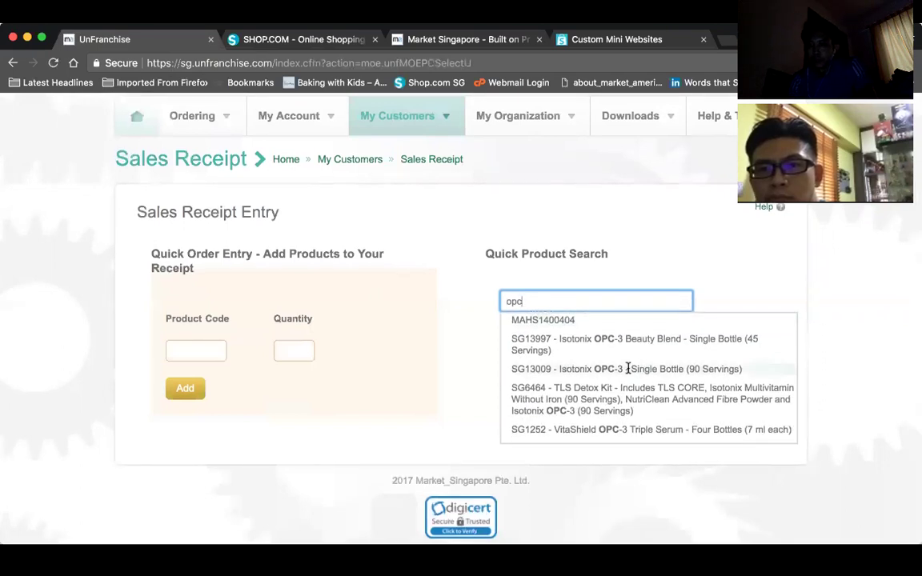
scroll(640, 372, "up", 4)
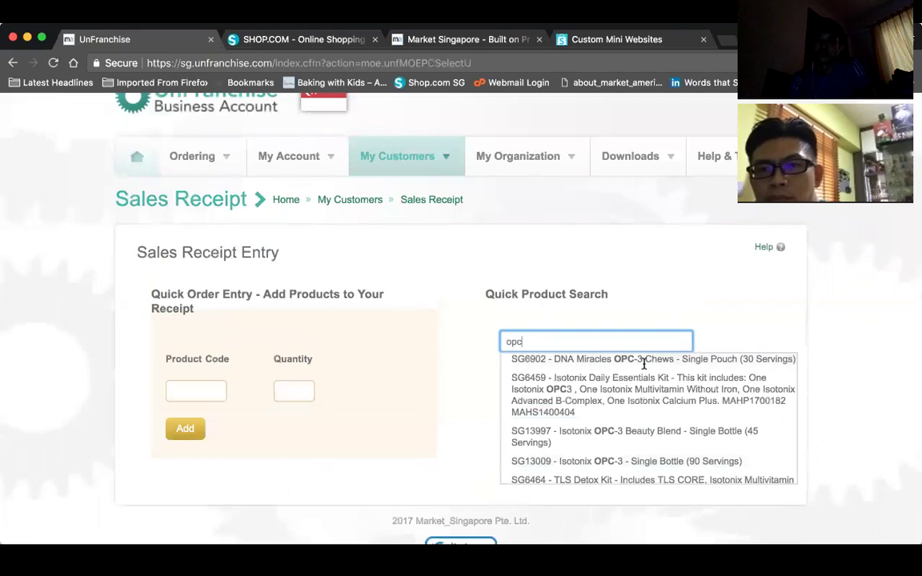
left_click(645, 360)
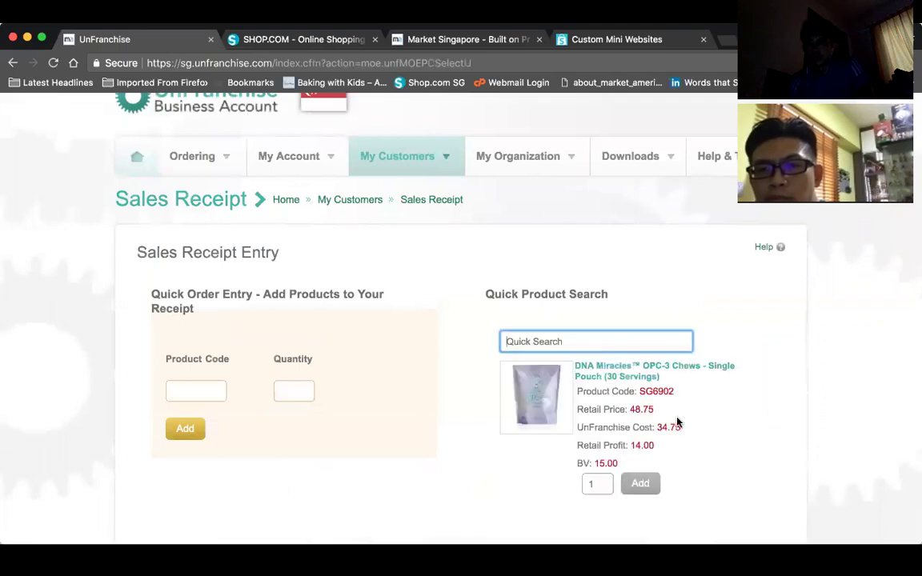
scroll(678, 422, "down", 2)
left_click(641, 395)
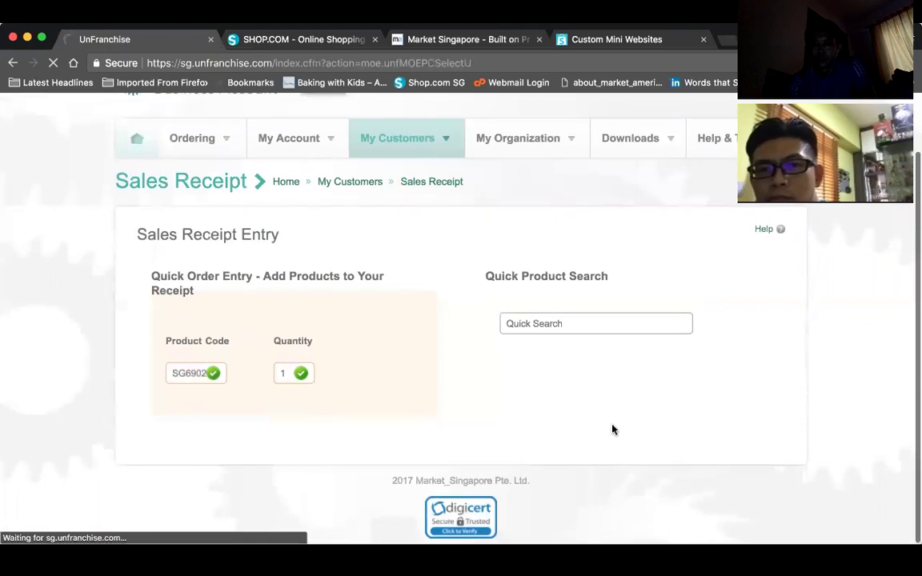
- Move the receipt with one OPC-3 Chews pouch ($48.75 SGD) on to Final Preview
scroll(640, 412, "down", 2)
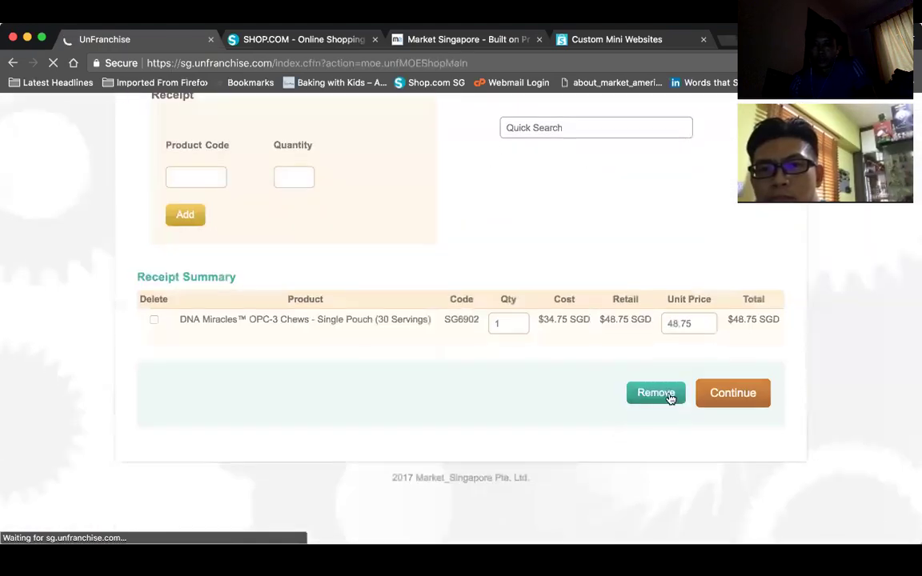
left_click(720, 402)
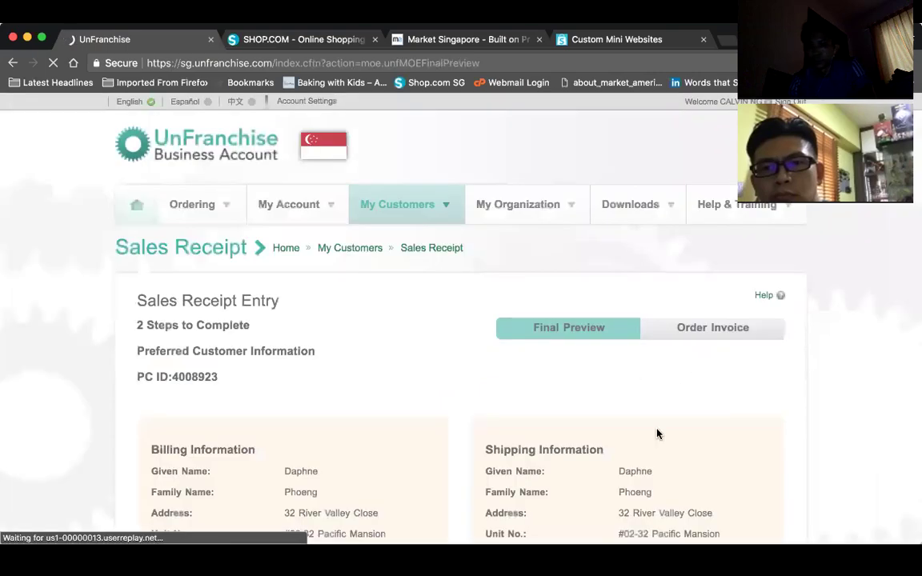
- Check the $48.75 SGD total on the Final Preview and confirm it to create the order invoice
scroll(657, 434, "down", 5)
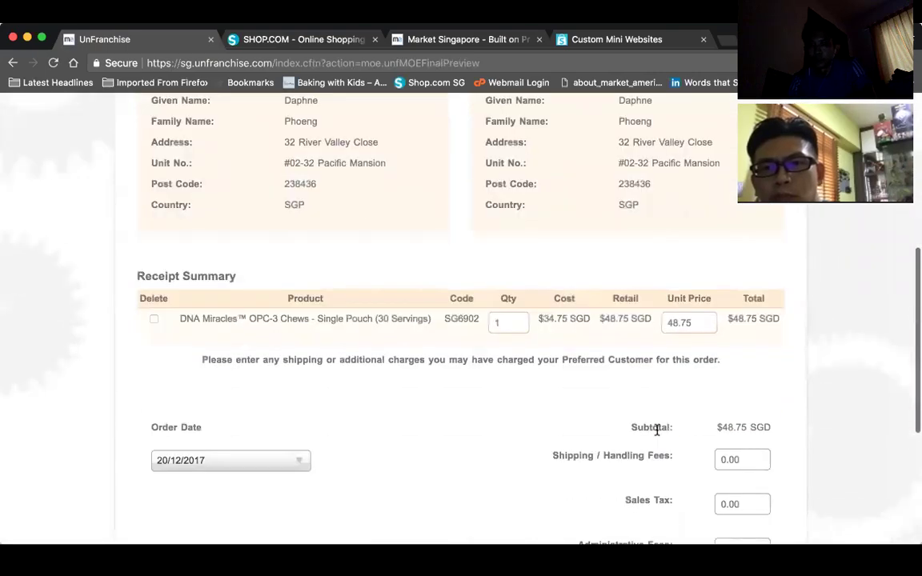
scroll(656, 431, "down", 1)
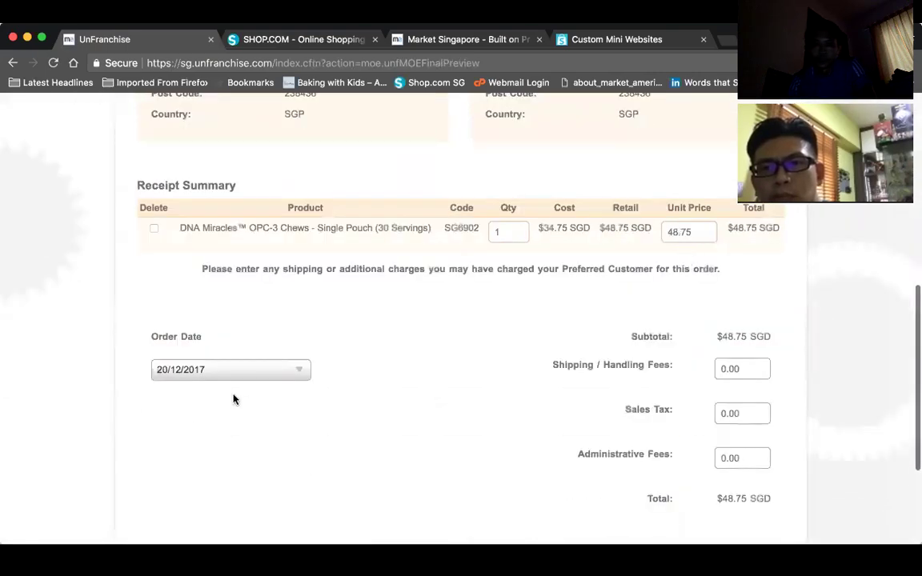
scroll(429, 350, "down", 1)
scroll(430, 350, "down", 2)
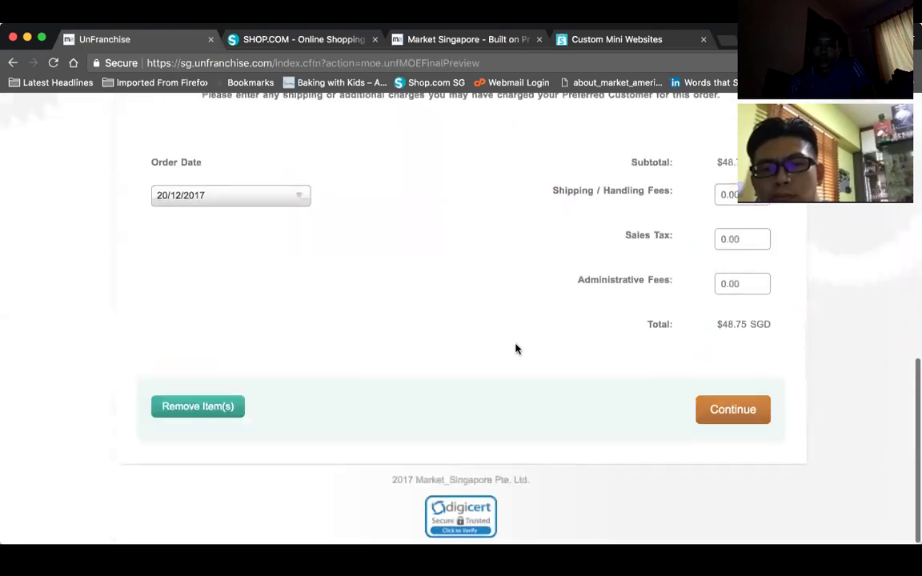
left_click(709, 416)
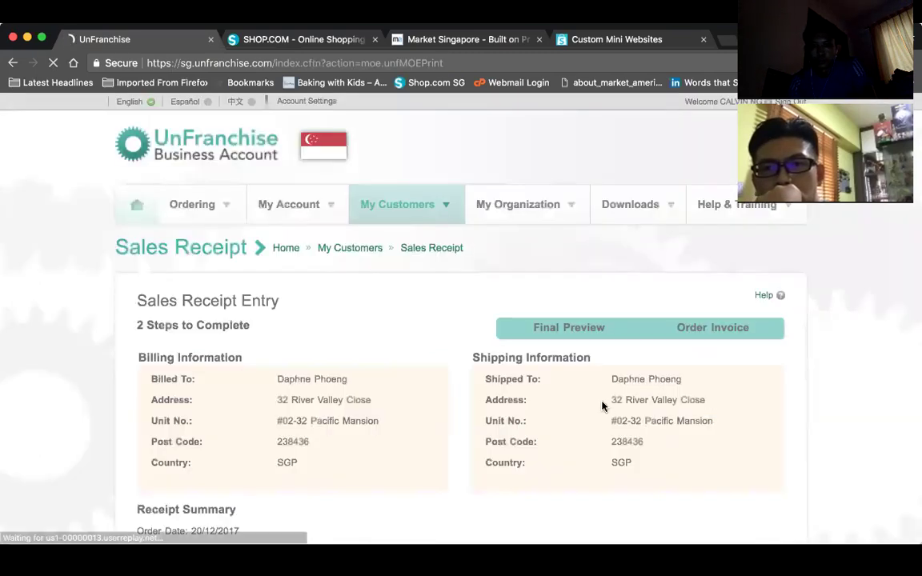
scroll(602, 405, "down", 10)
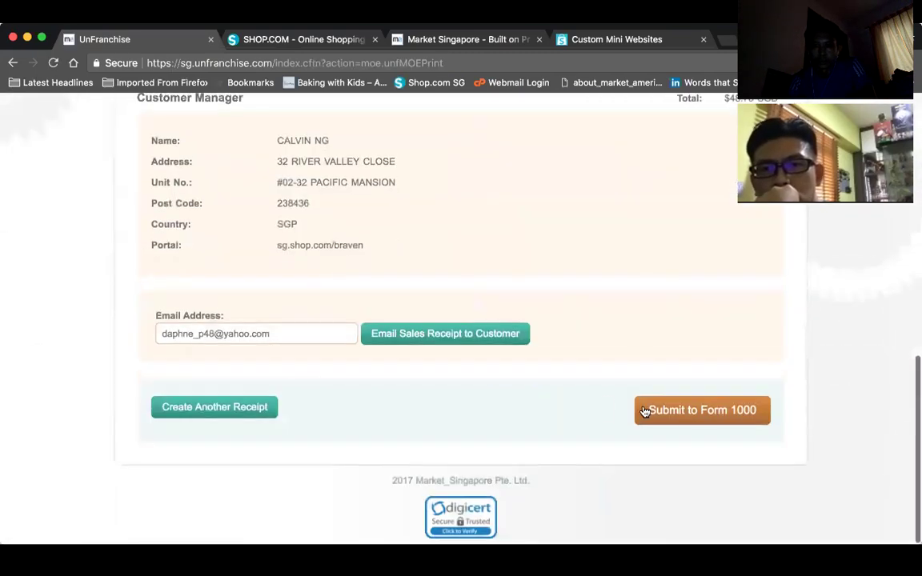
left_click(645, 411)
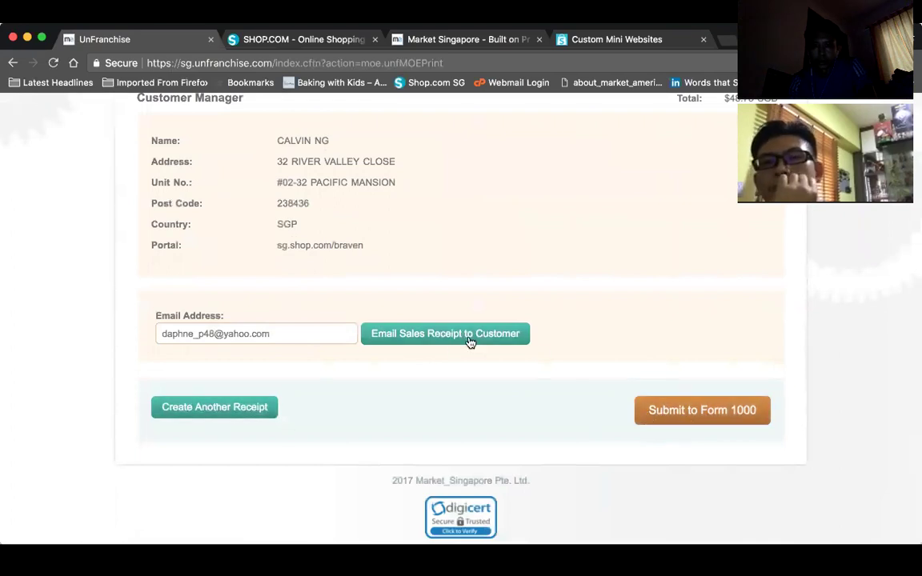
scroll(655, 343, "up", 3)
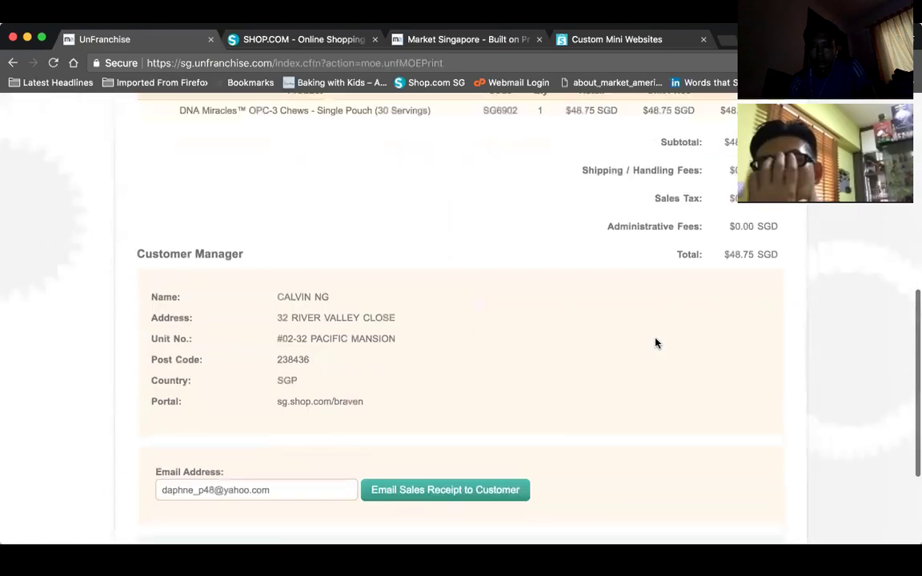
scroll(655, 343, "up", 2)
scroll(656, 344, "down", 3)
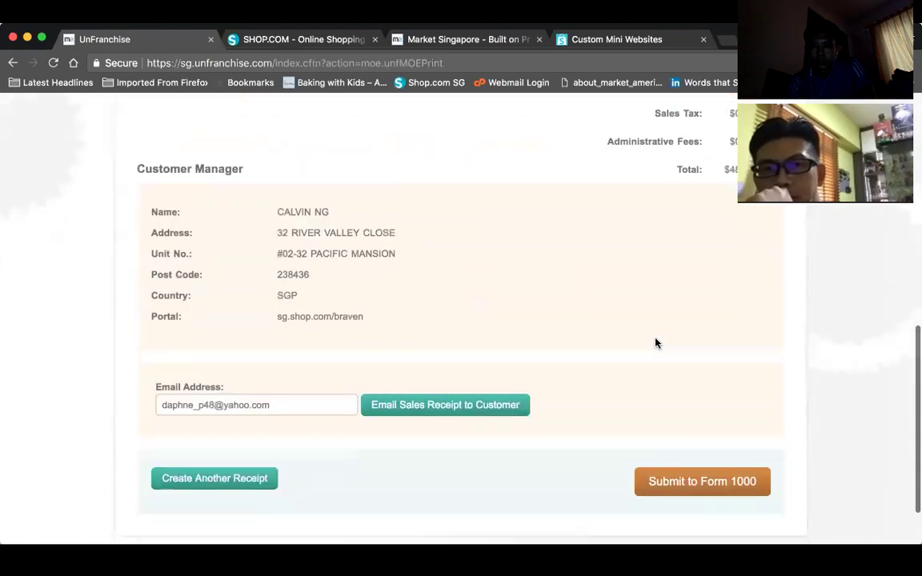
scroll(655, 343, "down", 2)
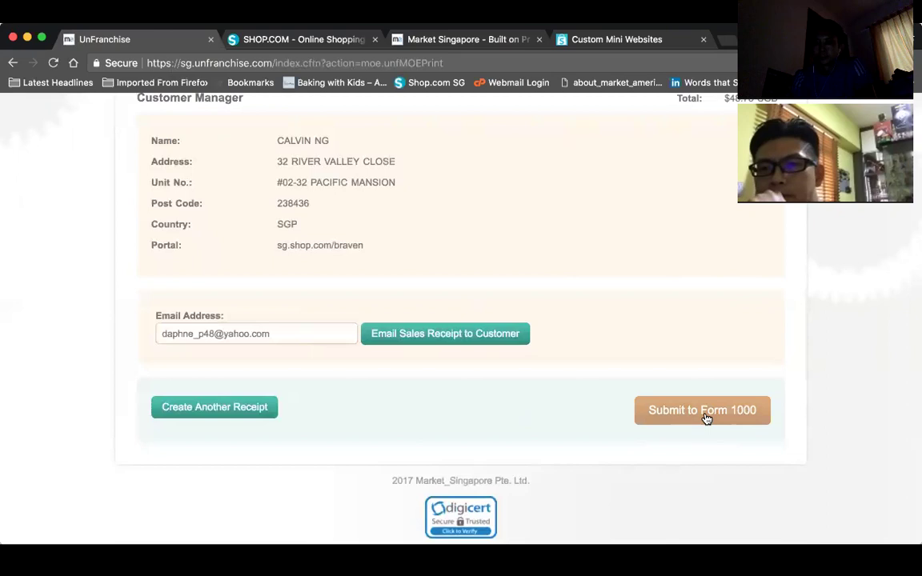
scroll(705, 418, "up", 10)
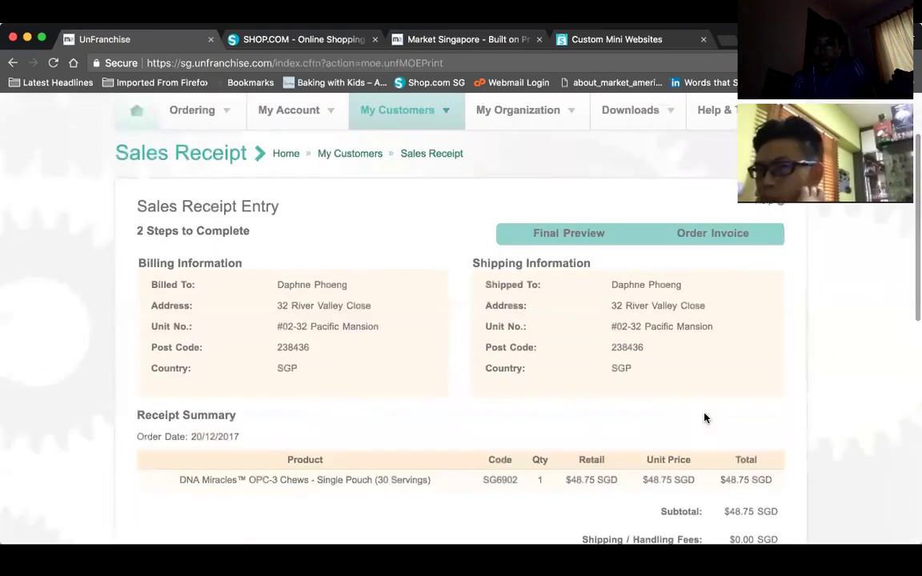
scroll(705, 418, "down", 10)
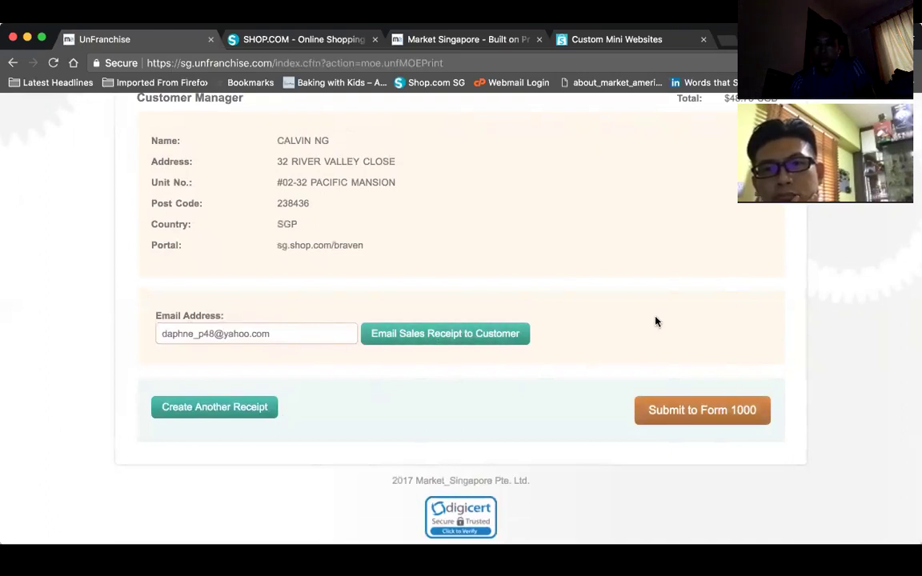
scroll(656, 322, "up", 10)
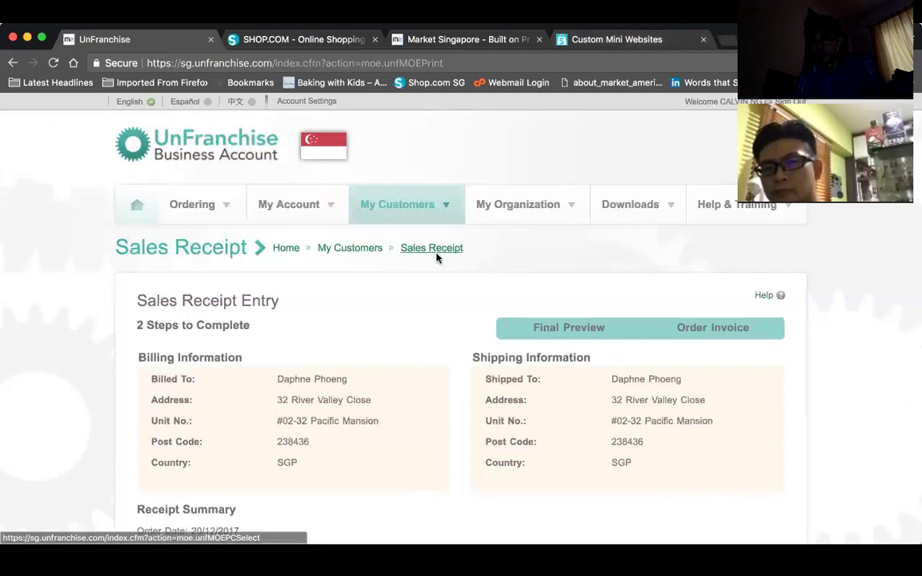
scroll(505, 281, "down", 5)
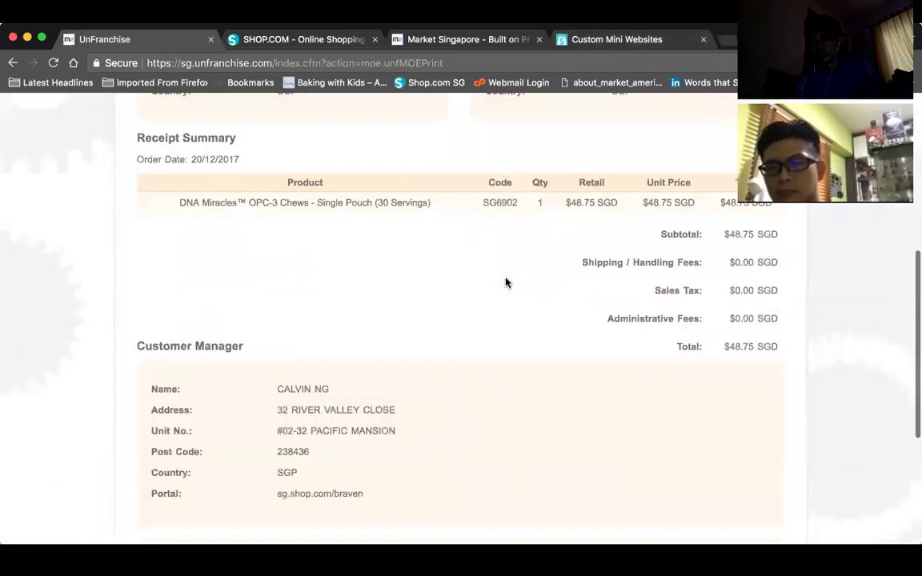
scroll(505, 282, "up", 3)
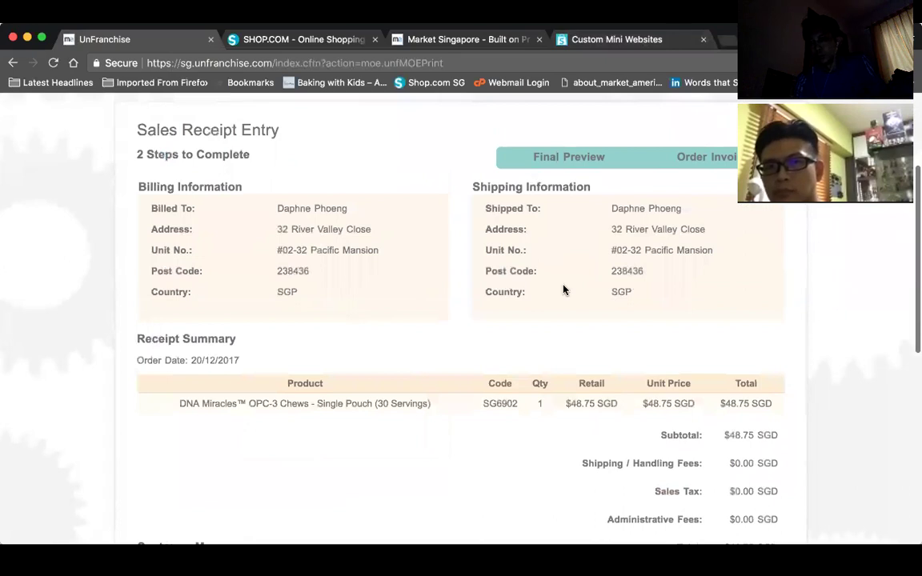
scroll(564, 290, "down", 2)
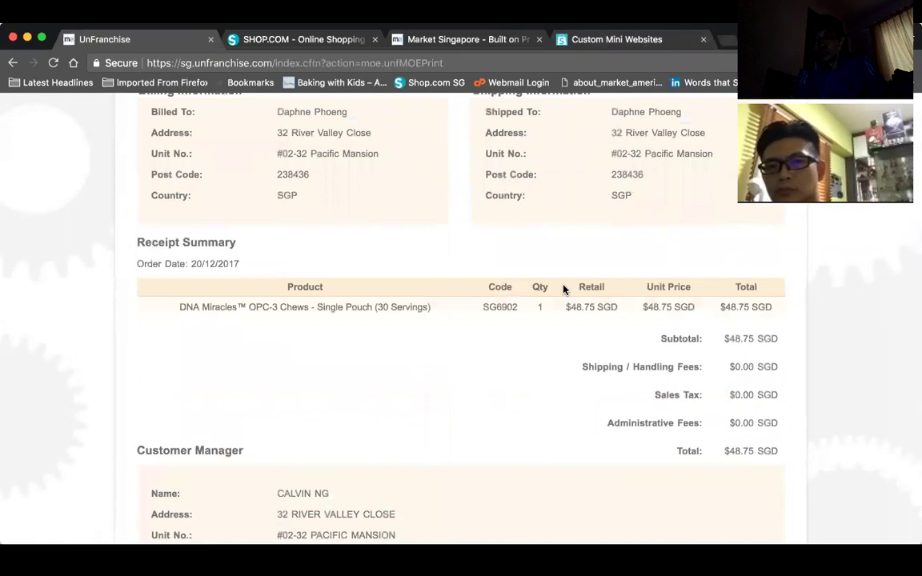
scroll(493, 268, "down", 5)
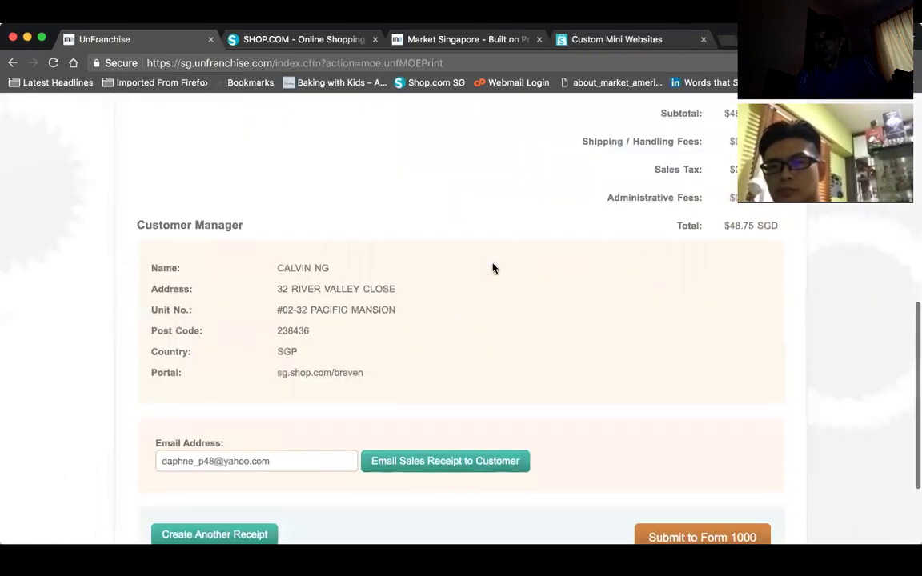
scroll(493, 268, "down", 2)
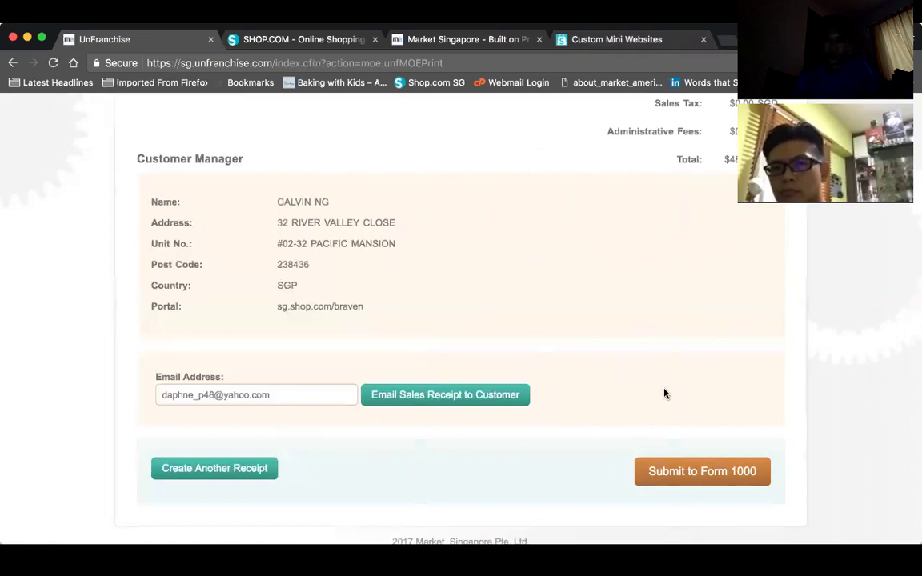
scroll(664, 393, "down", 2)
scroll(665, 393, "up", 10)
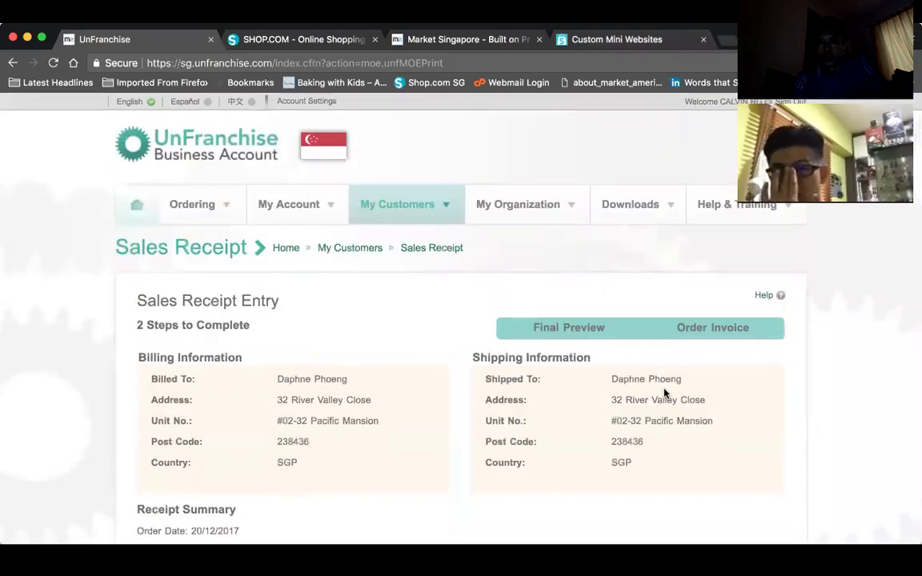
- Go to Shopping Annuity Assessment under My Account > Shopping Annuity
mouse_move(323, 208)
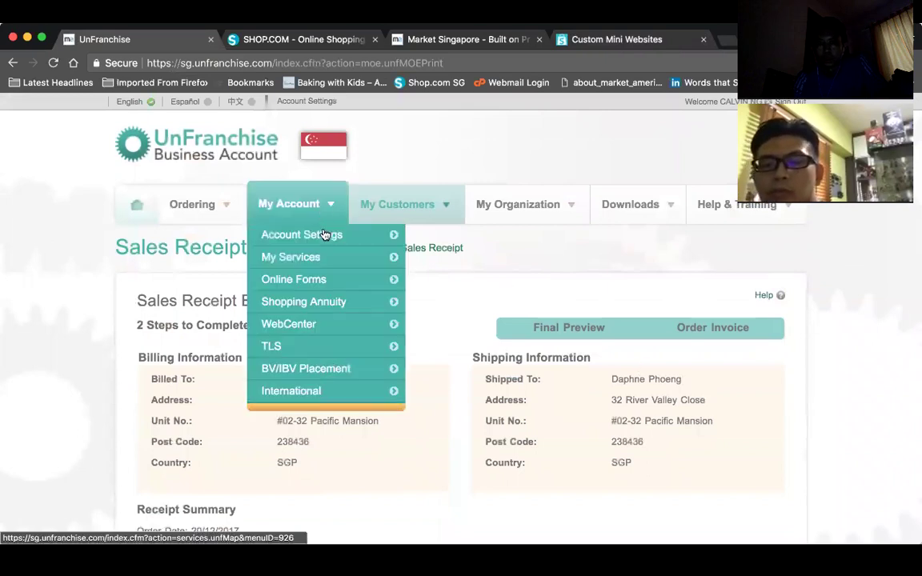
mouse_move(327, 264)
mouse_move(336, 304)
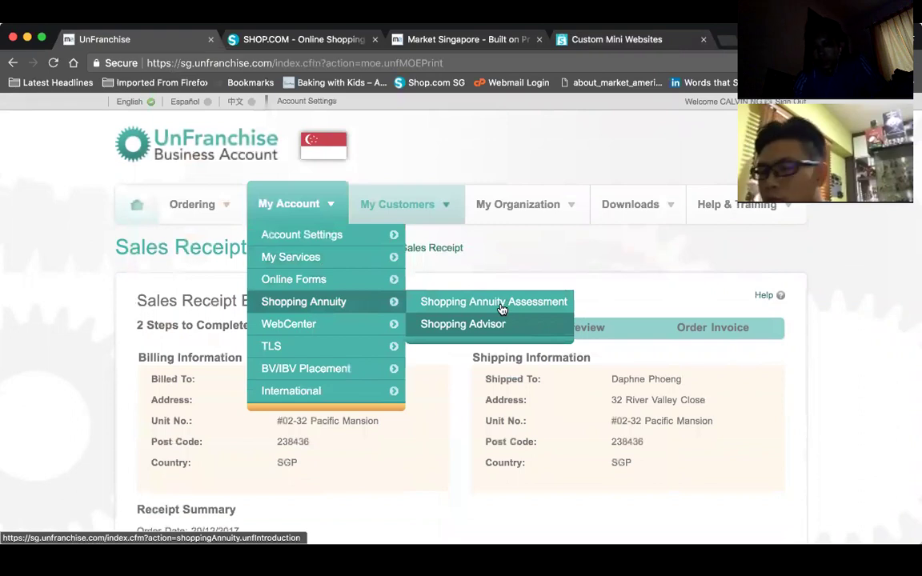
left_click(501, 309)
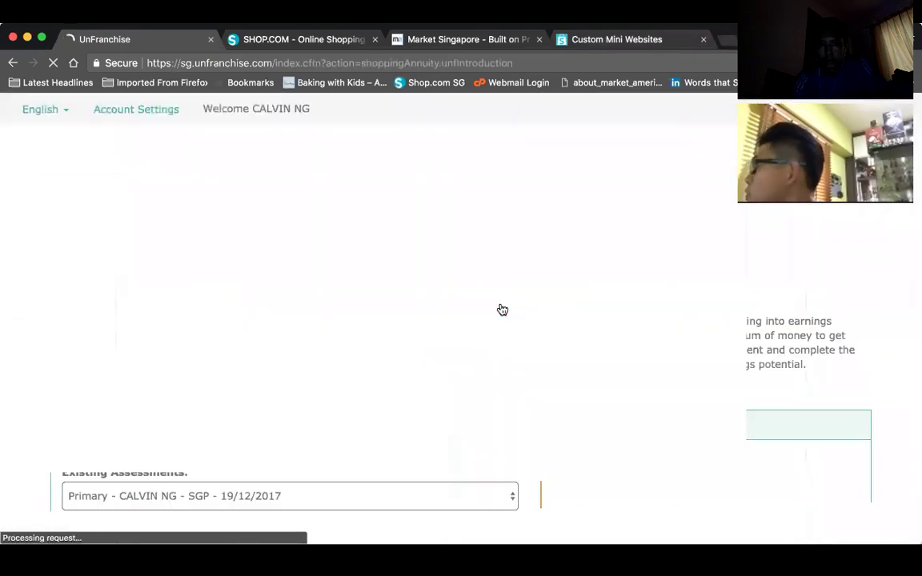
scroll(501, 310, "down", 10)
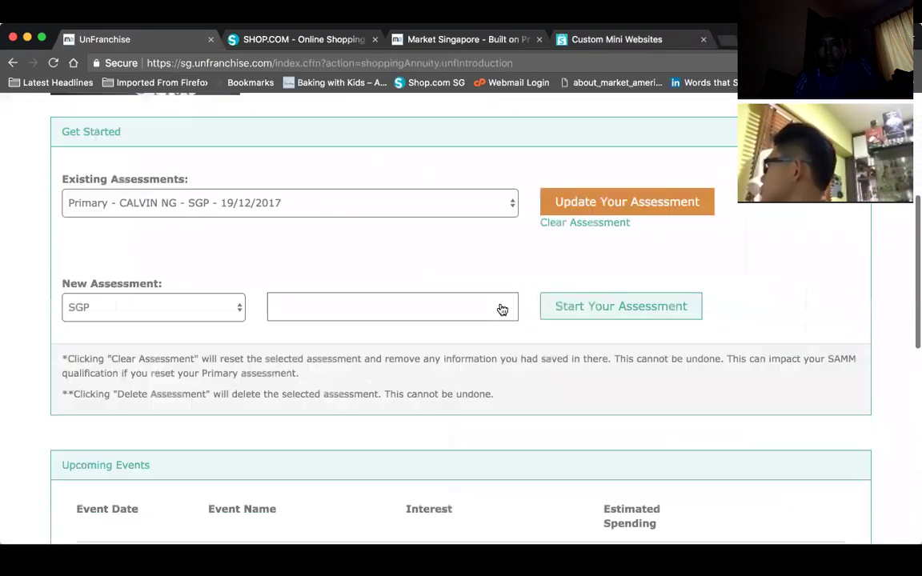
scroll(502, 310, "down", 4)
scroll(502, 310, "up", 3)
scroll(501, 309, "down", 1)
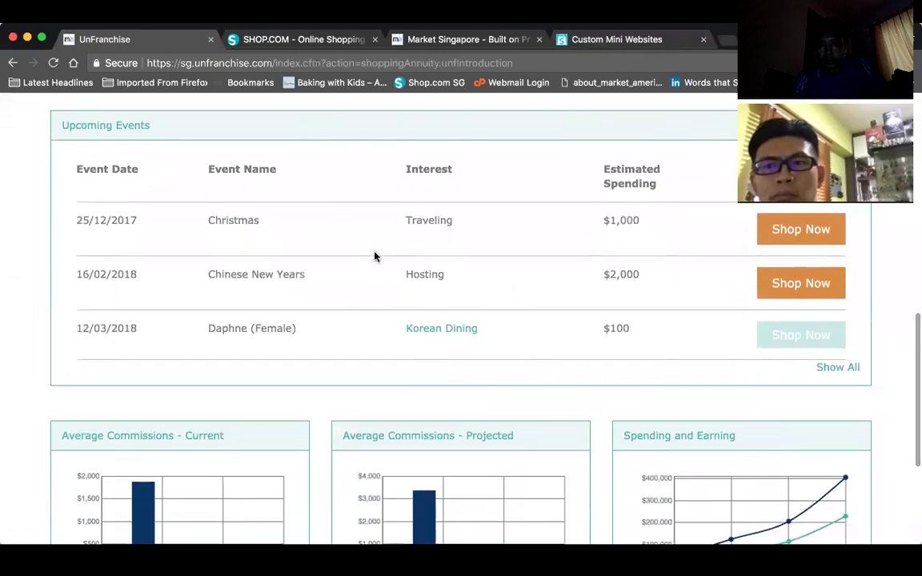
scroll(375, 257, "down", 3)
scroll(375, 256, "down", 2)
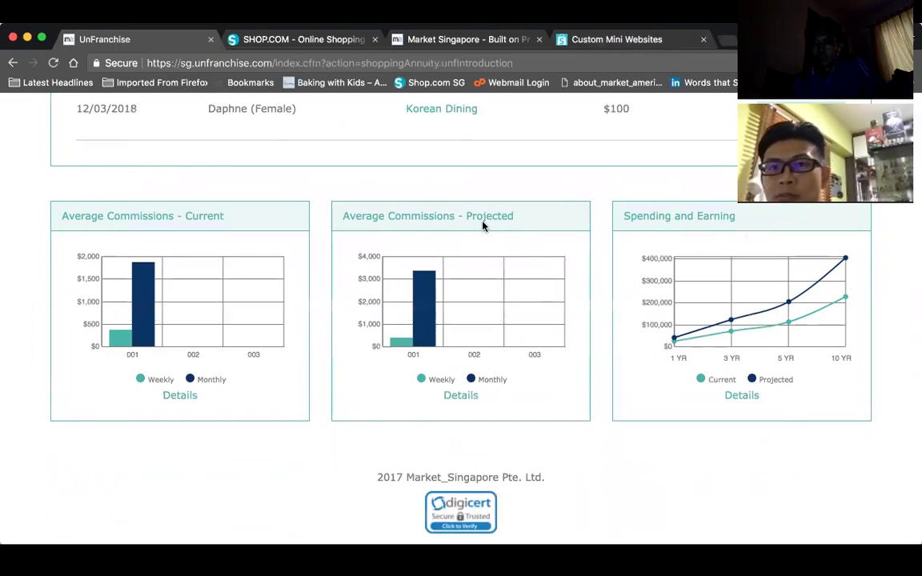
scroll(483, 218, "up", 1)
scroll(483, 218, "up", 2)
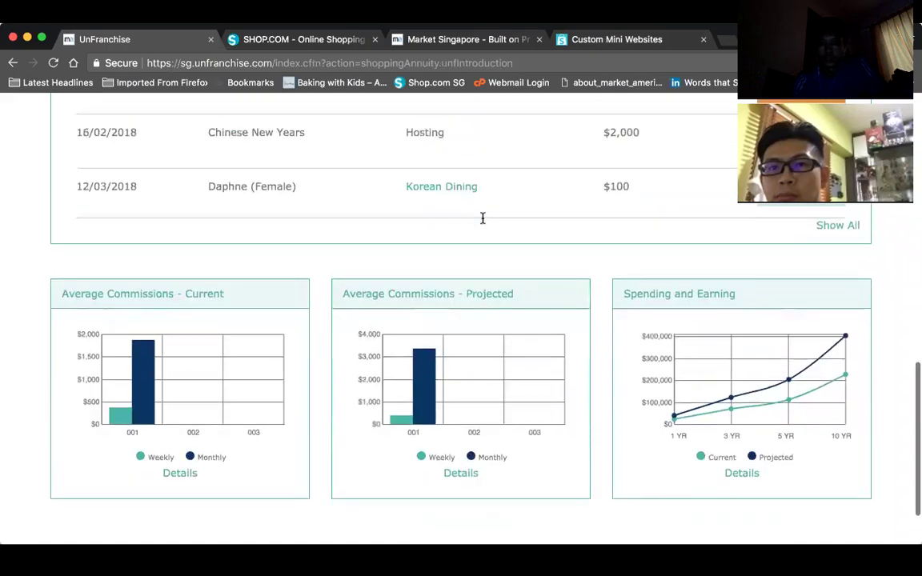
scroll(405, 242, "down", 3)
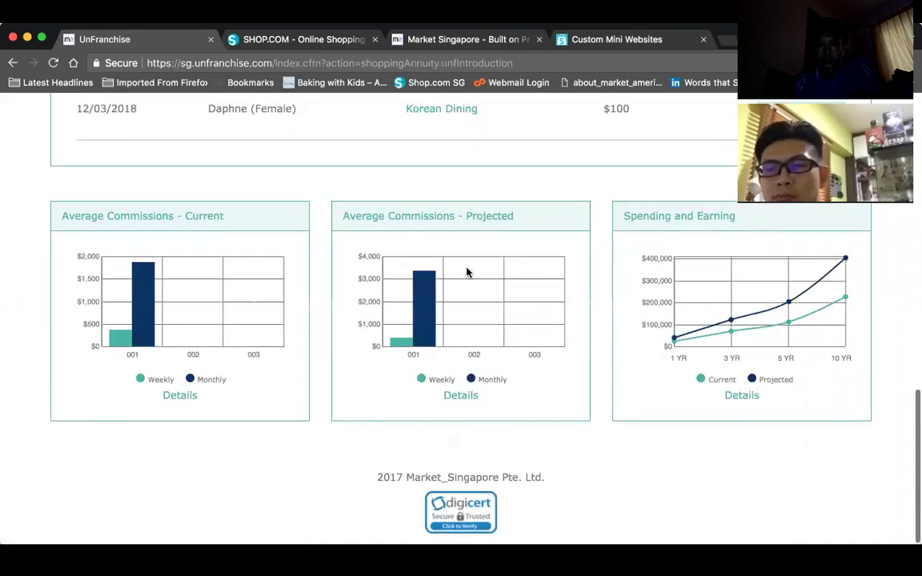
scroll(469, 272, "up", 2)
scroll(481, 280, "down", 2)
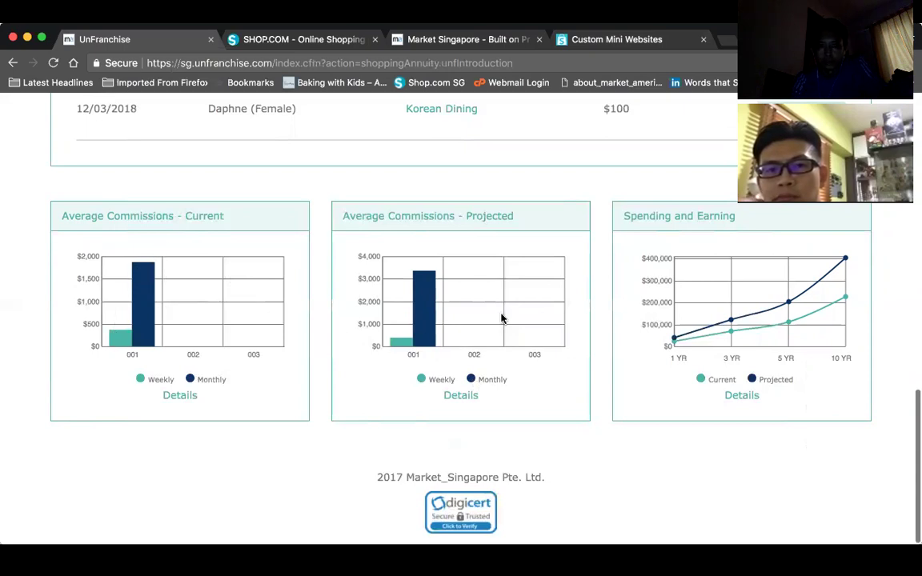
scroll(530, 254, "up", 5)
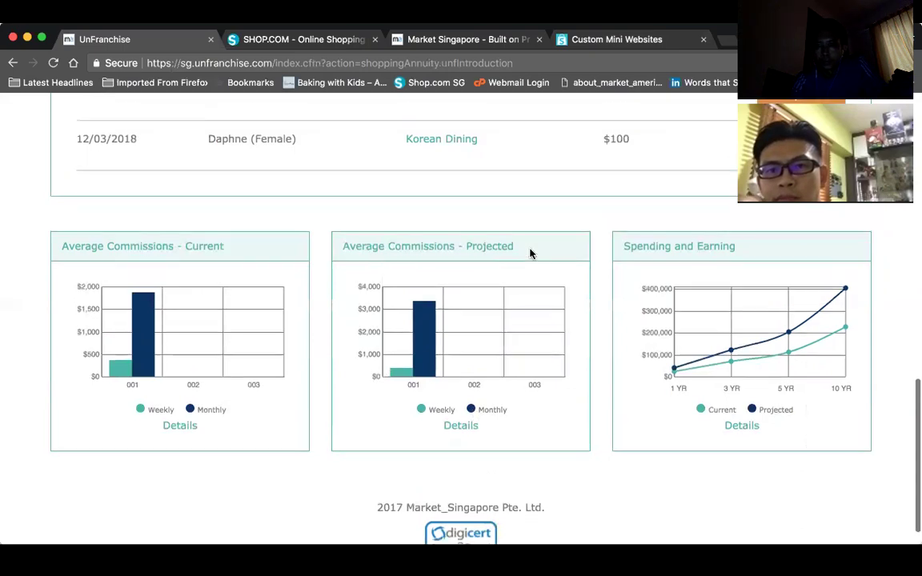
scroll(529, 254, "up", 7)
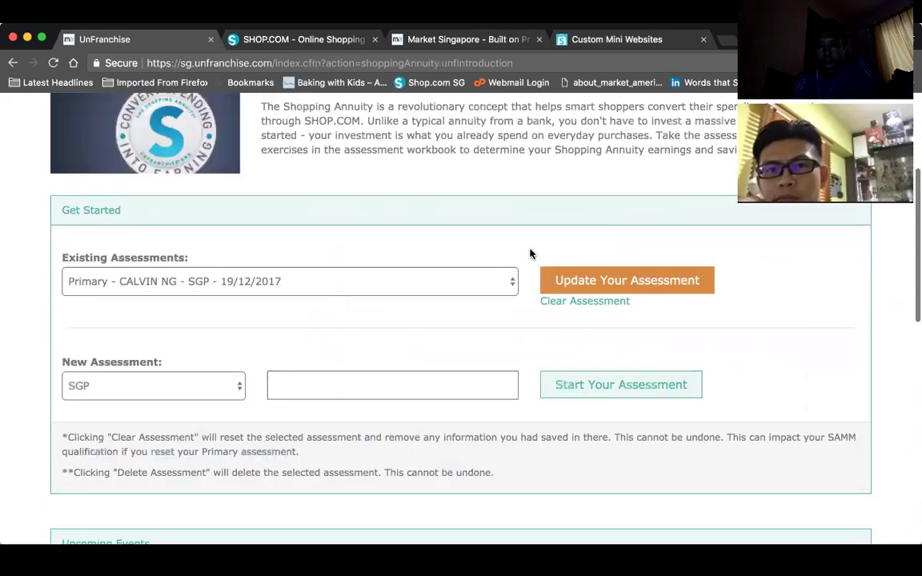
scroll(530, 254, "down", 4)
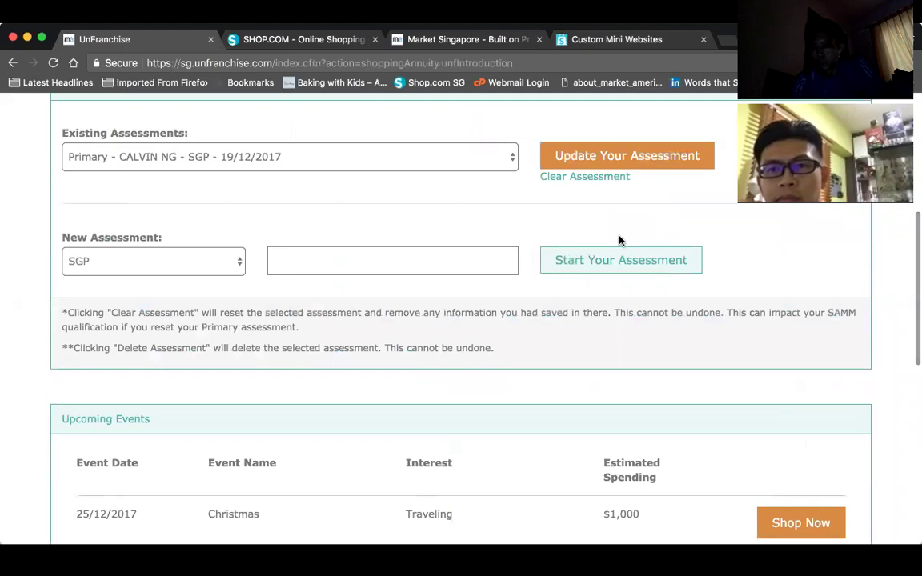
scroll(724, 235, "up", 5)
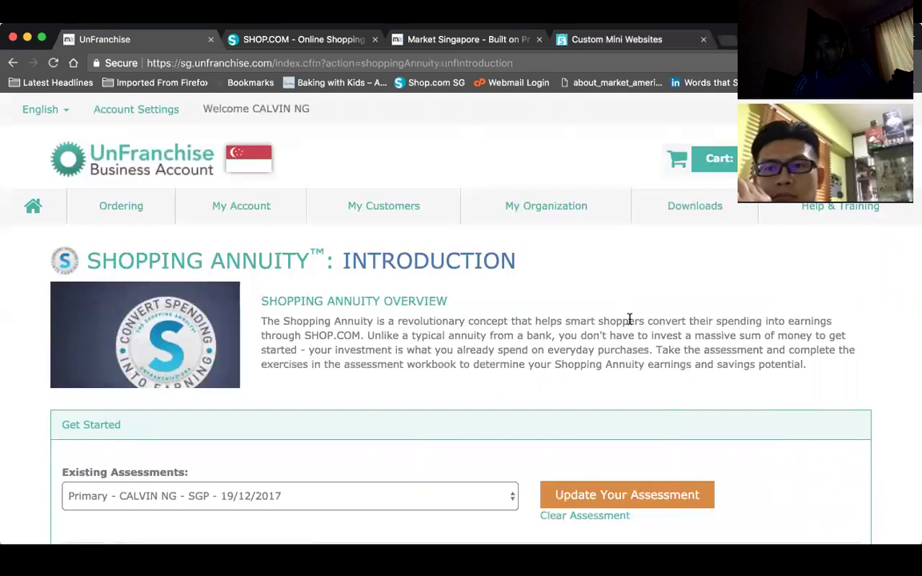
scroll(629, 319, "down", 10)
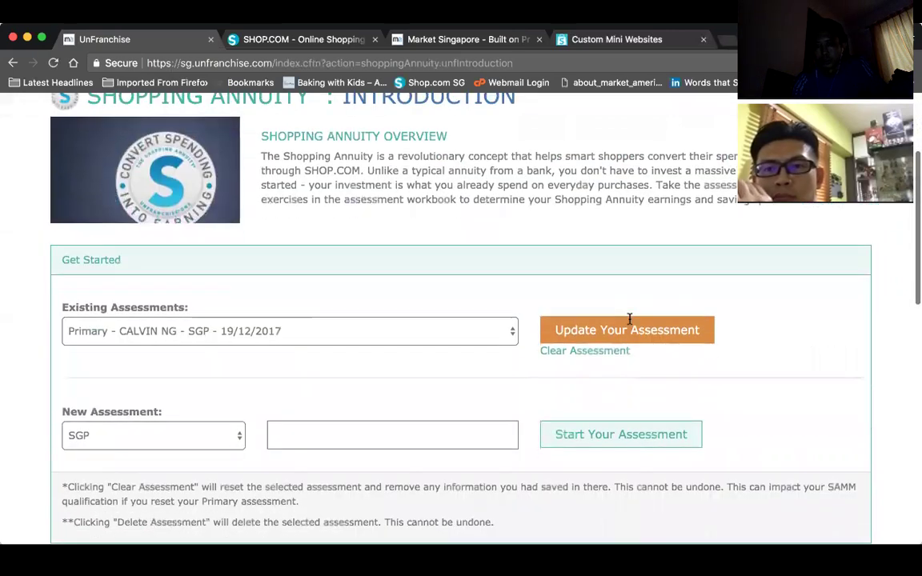
scroll(629, 318, "up", 12)
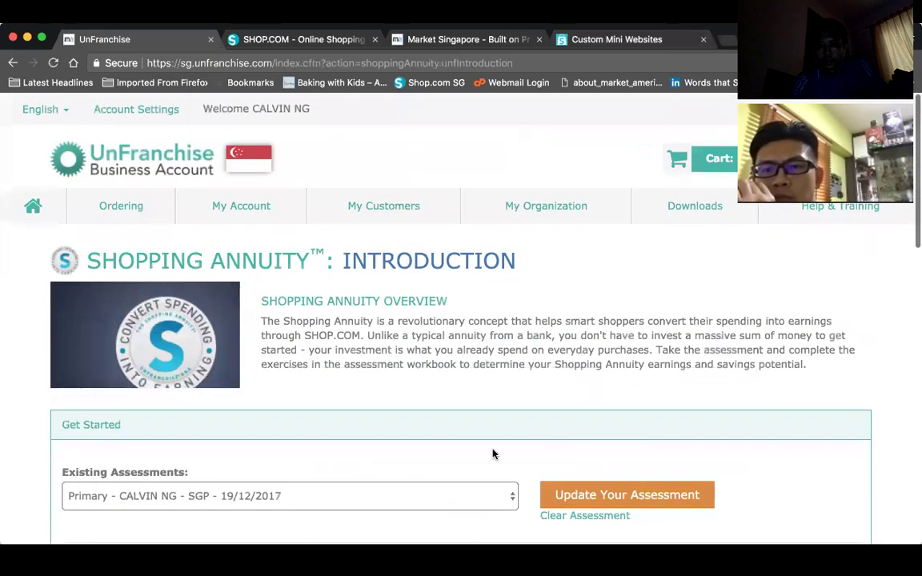